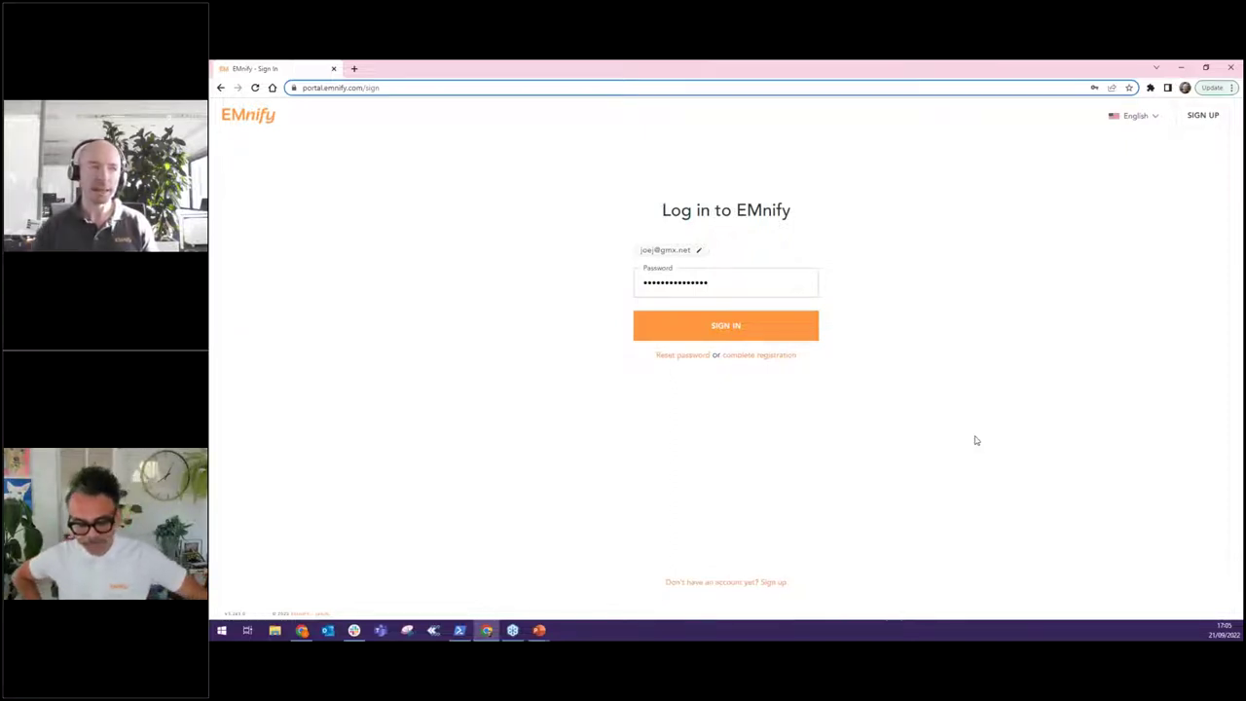
- Sign in with a 2FA code, then retry after the organization error with a new code
left_click(762, 340)
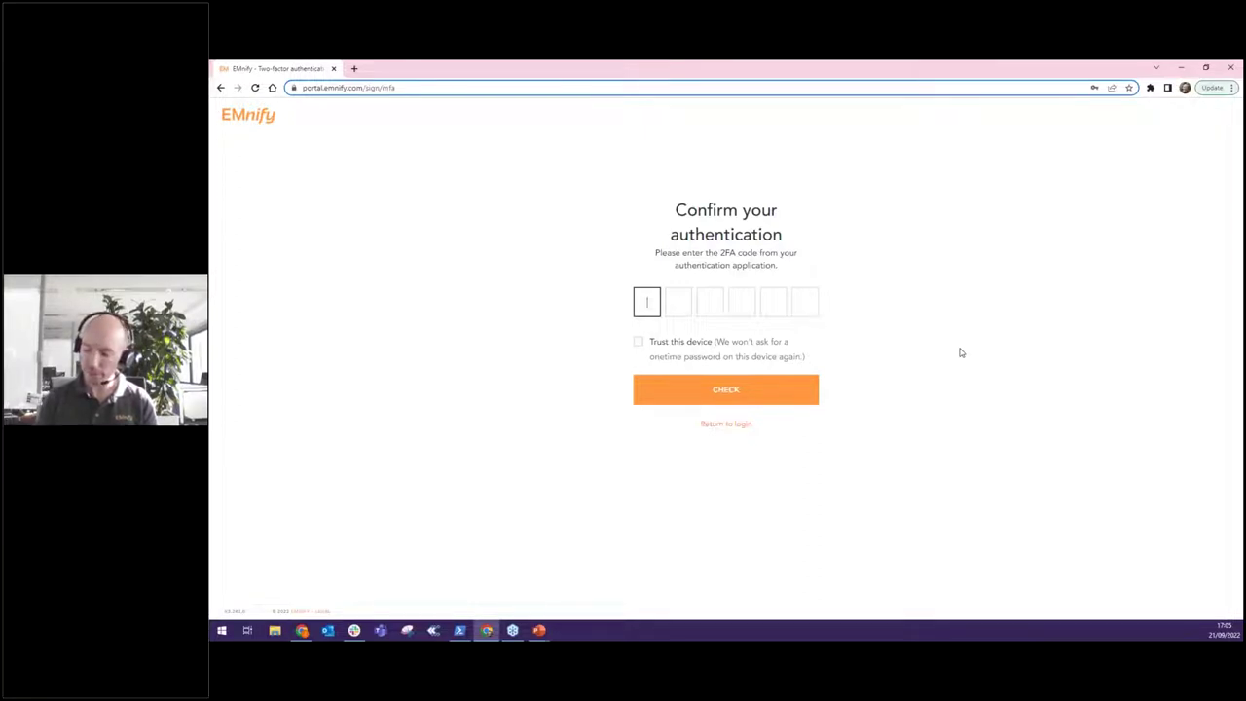
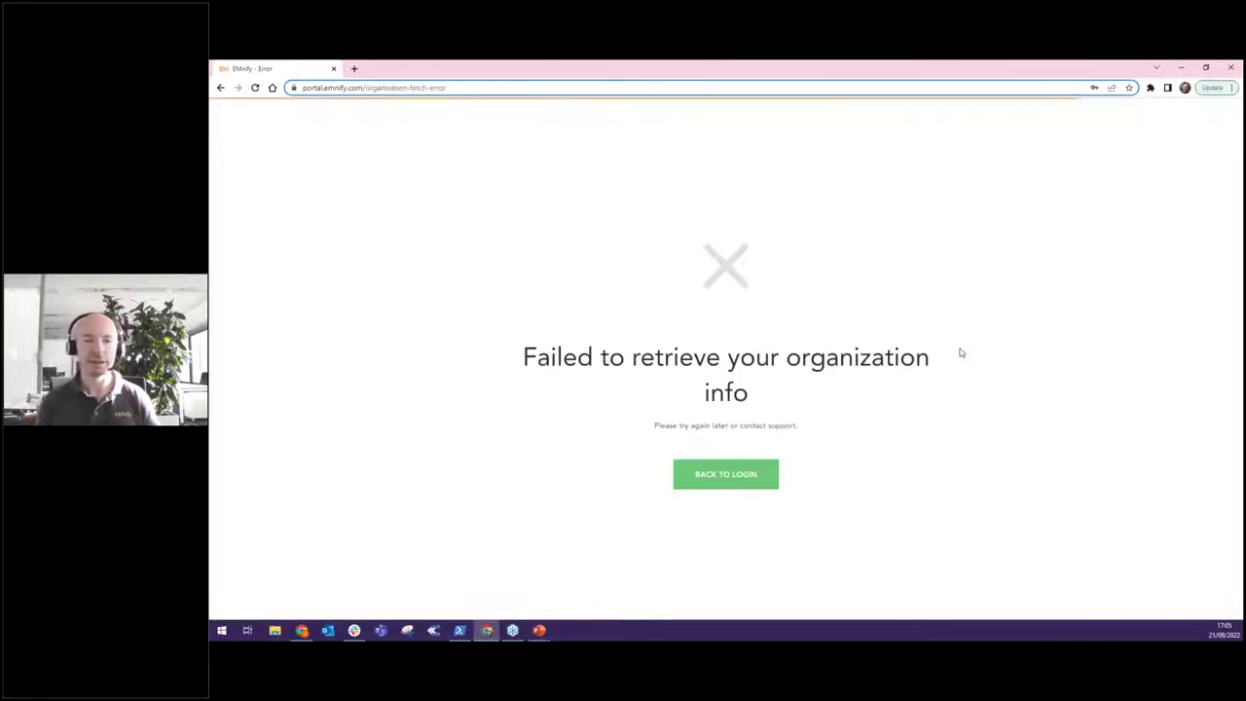
left_click(700, 486)
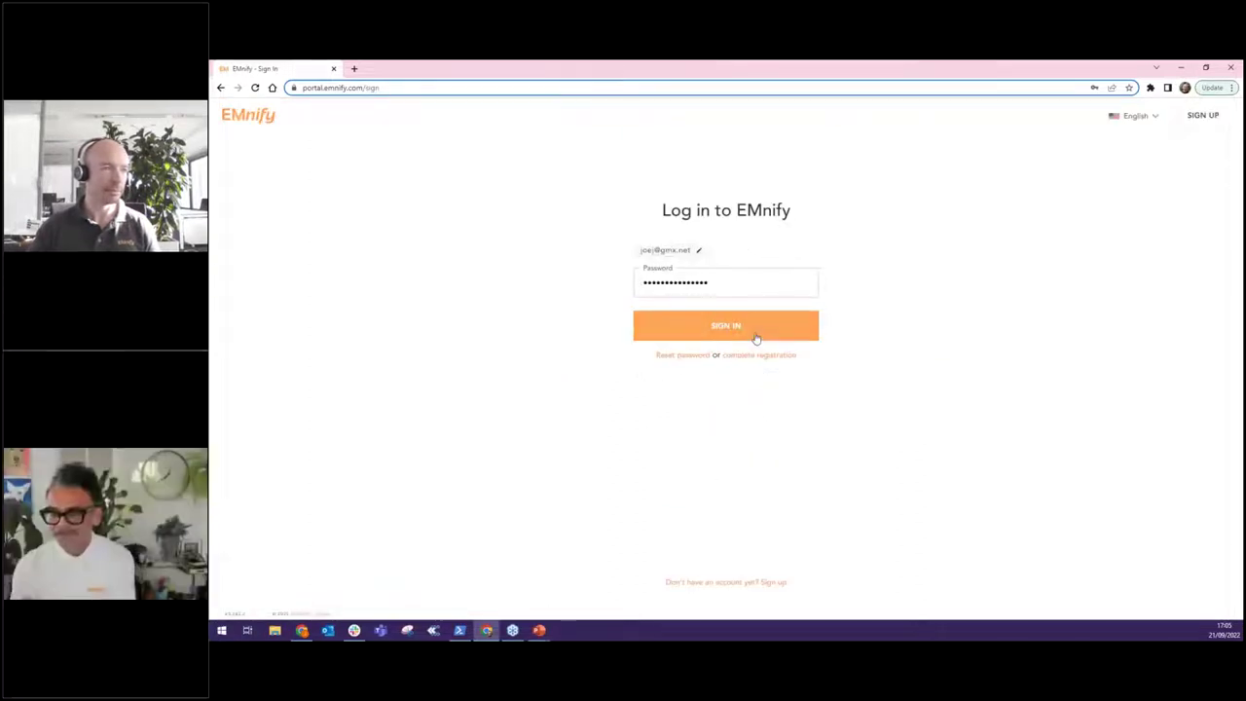
left_click(756, 339)
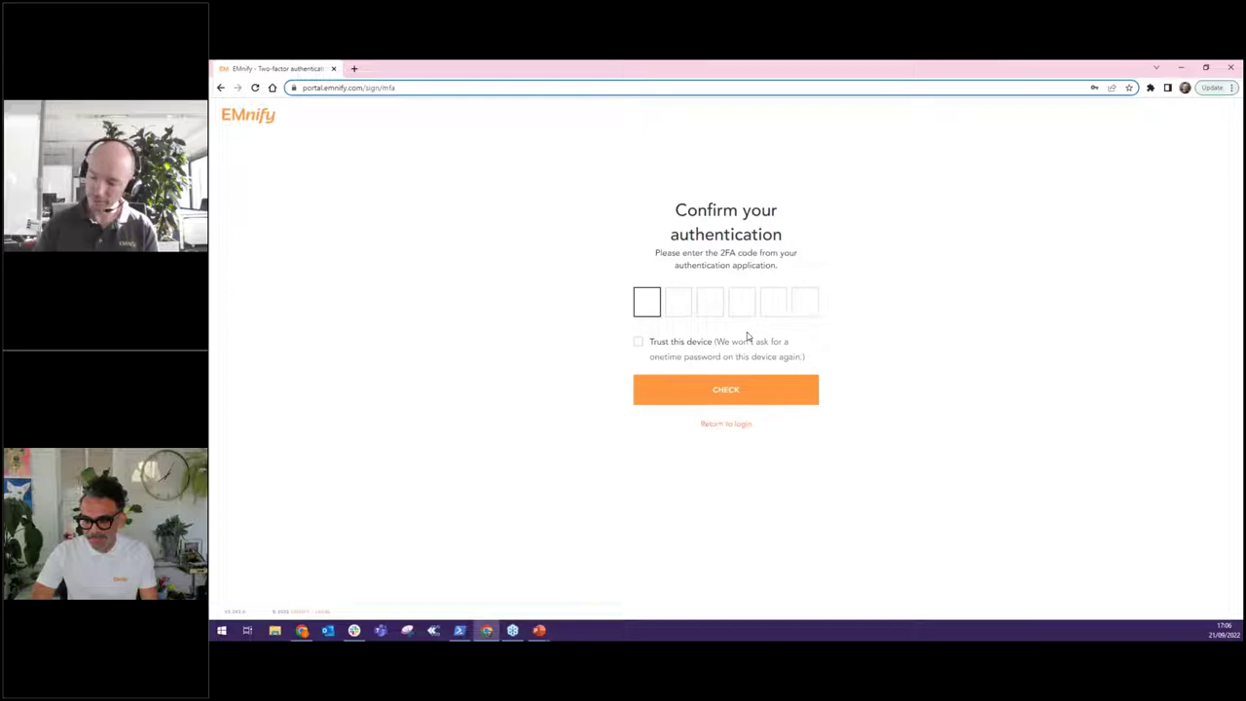
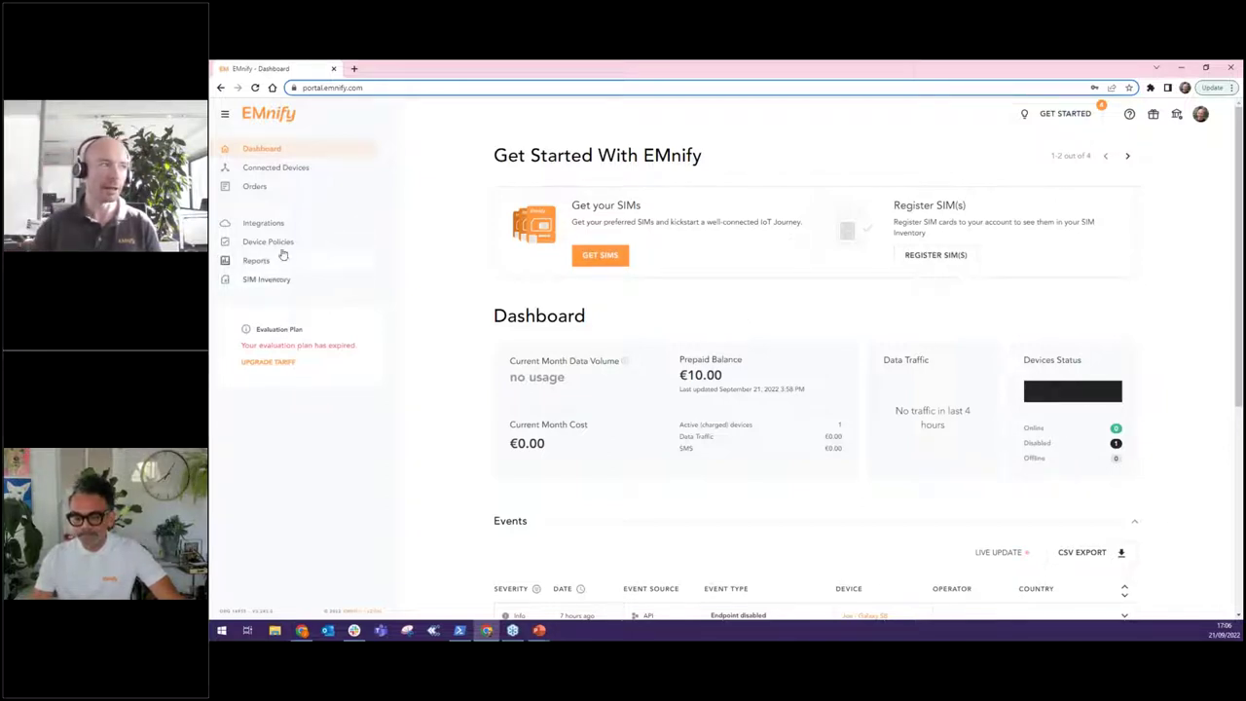
left_click(269, 187)
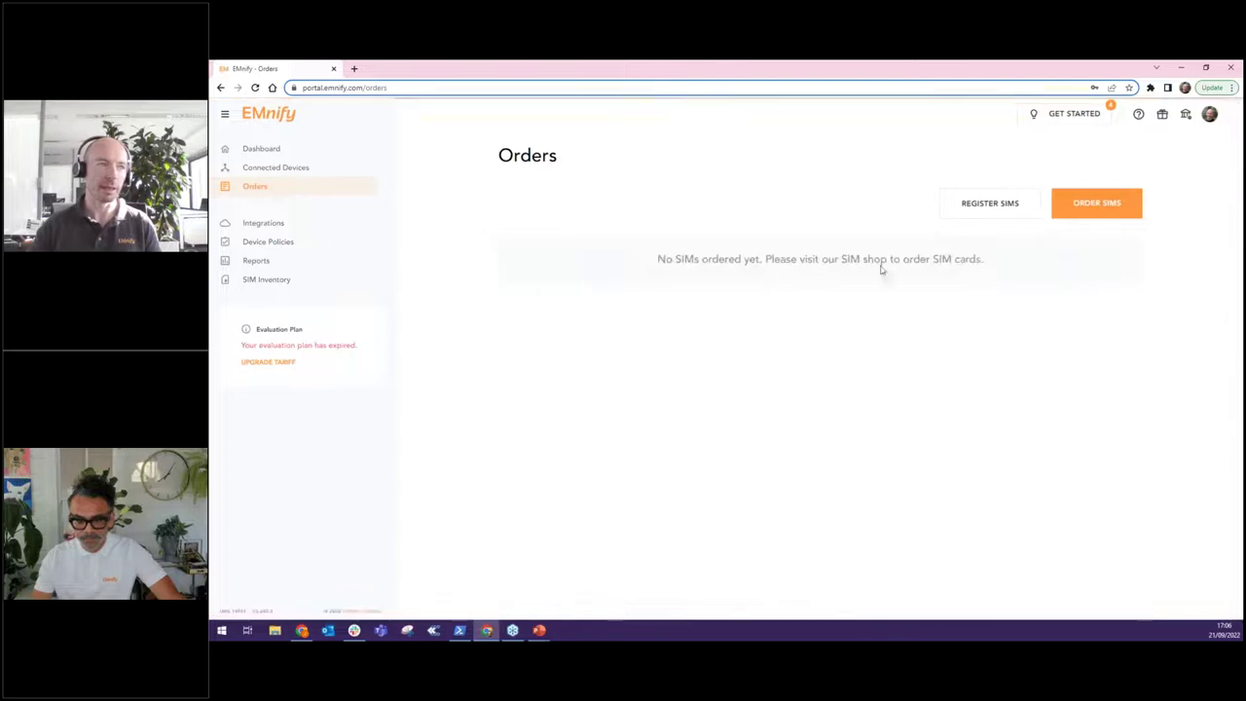
left_click(1069, 212)
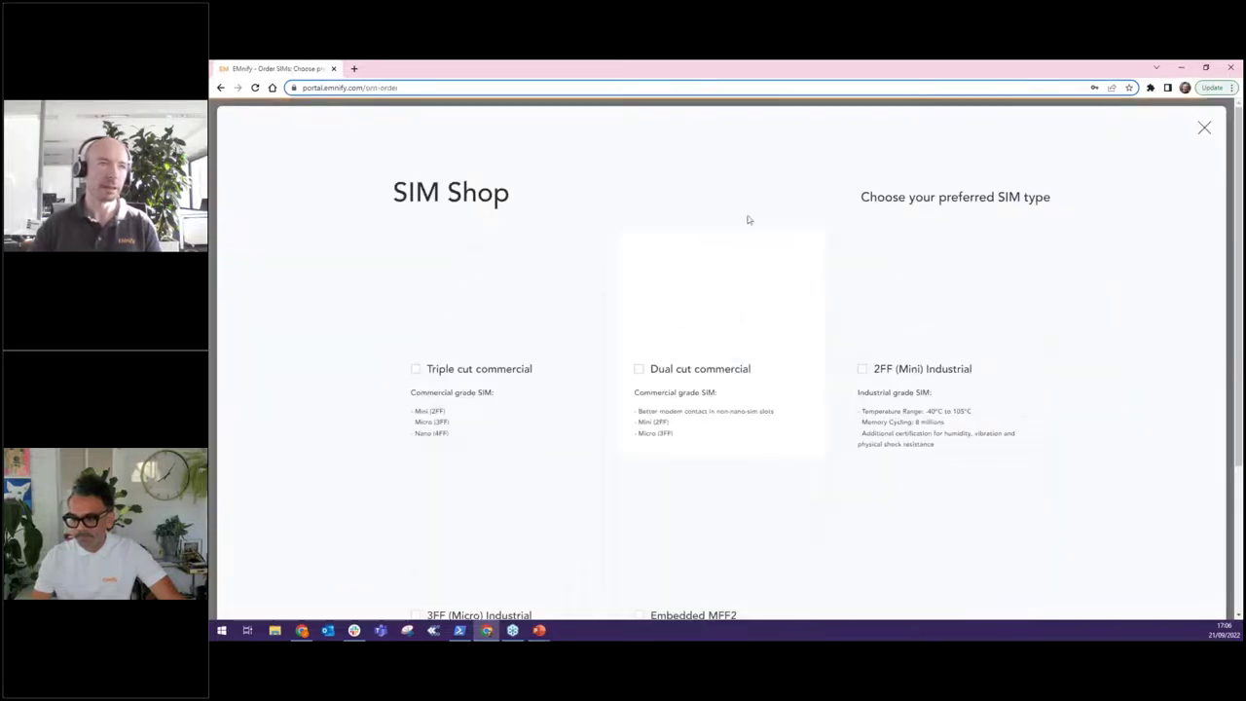
scroll(1008, 329, "down", 2)
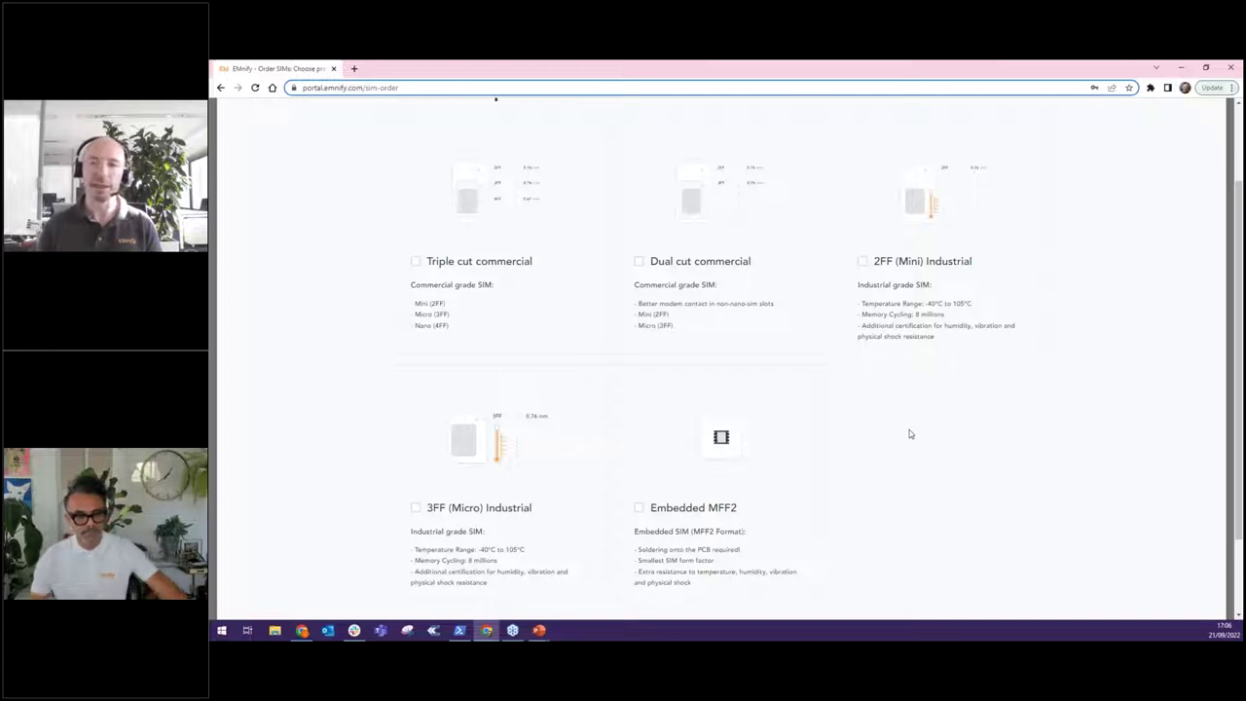
scroll(1138, 234, "up", 2)
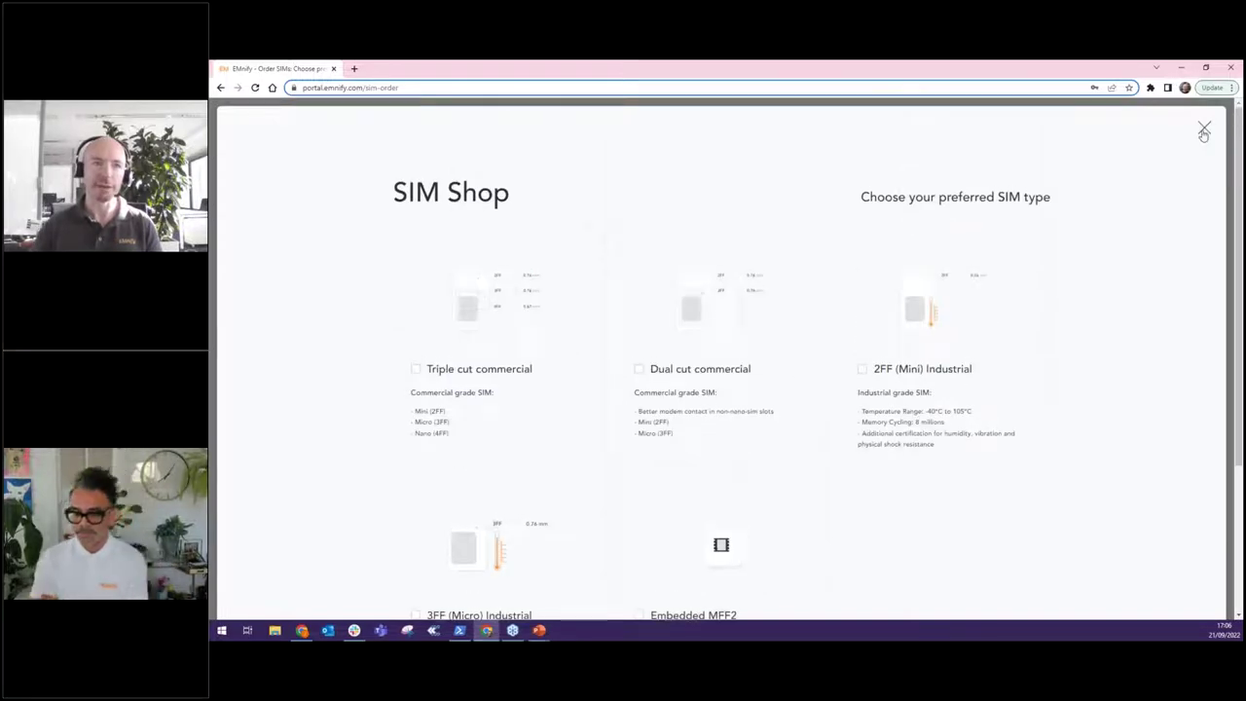
left_click(1202, 130)
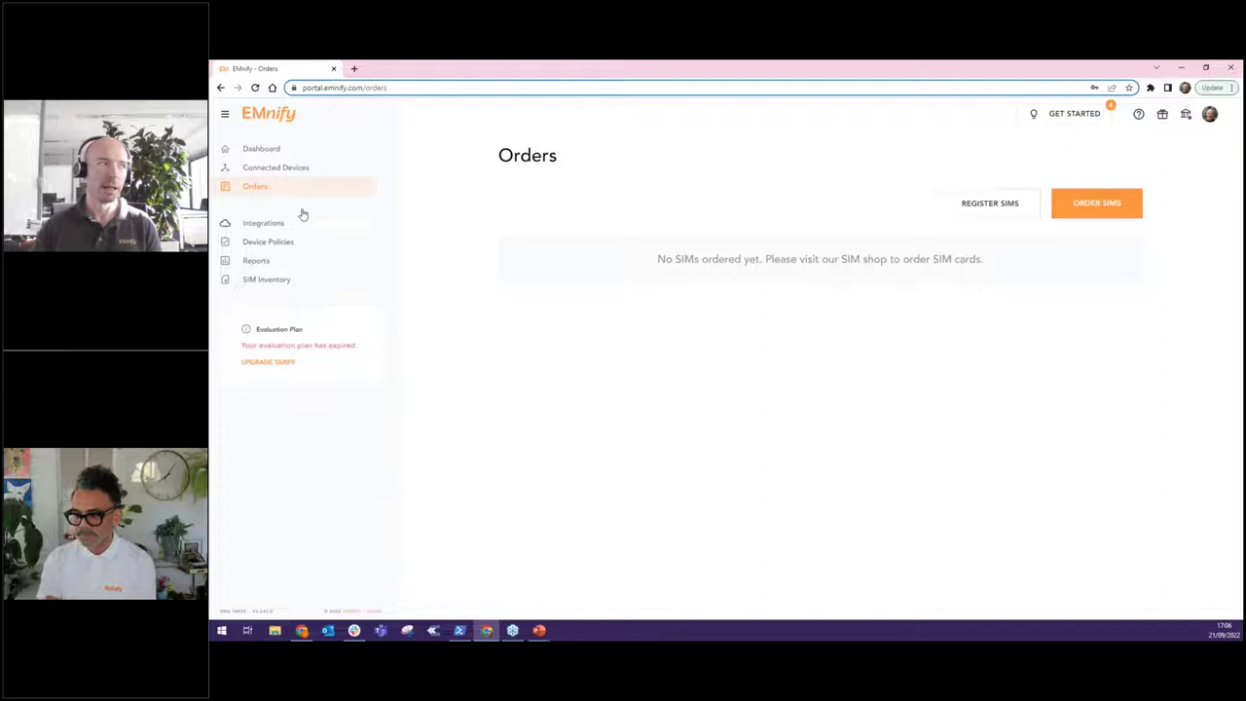
left_click(282, 117)
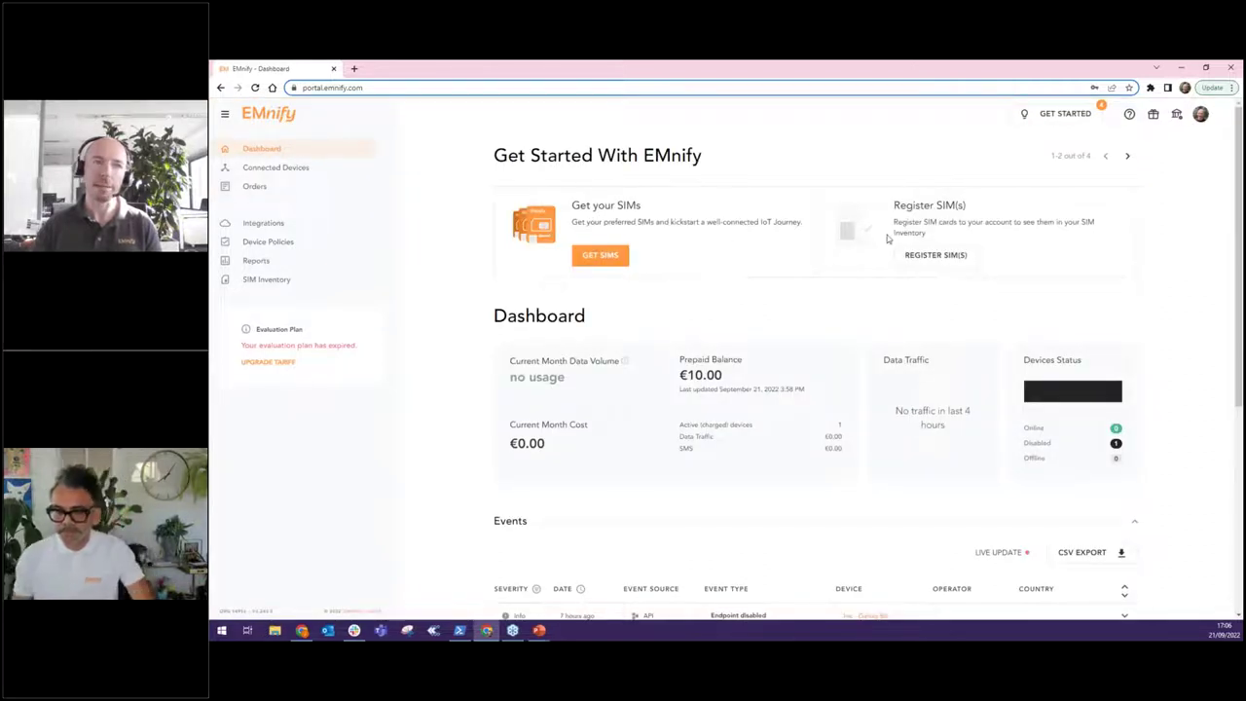
left_click(1060, 113)
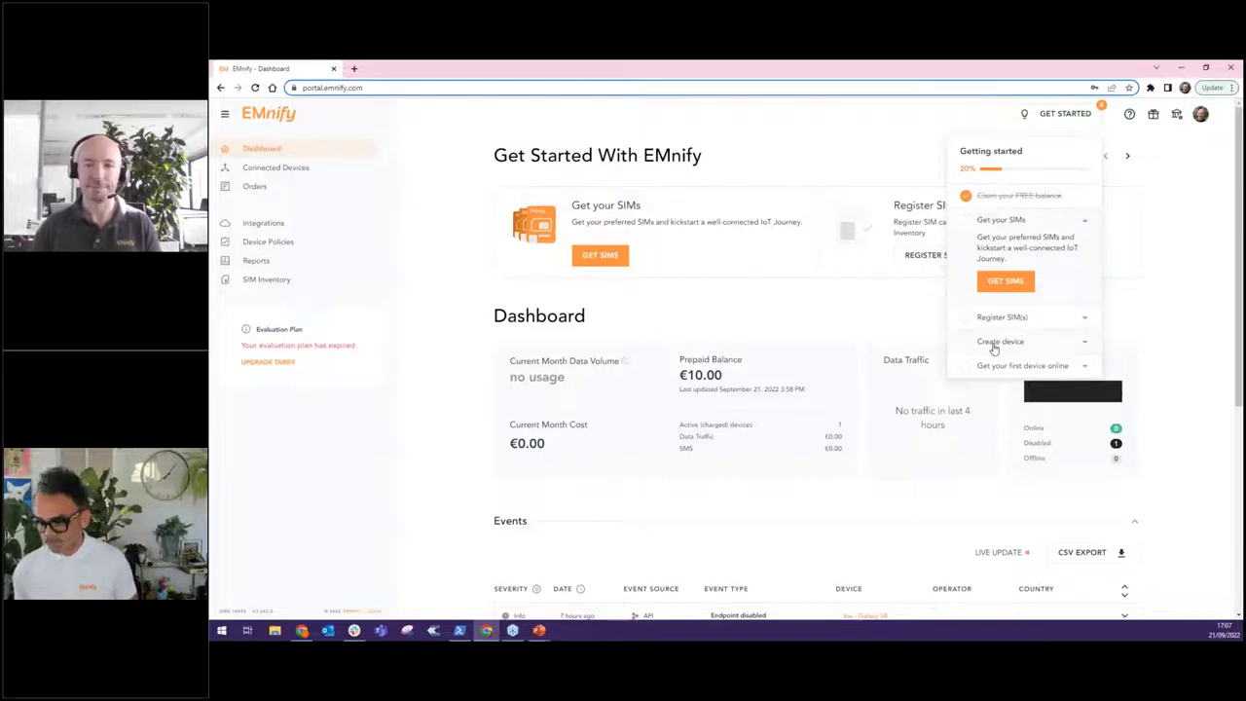
left_click(1151, 318)
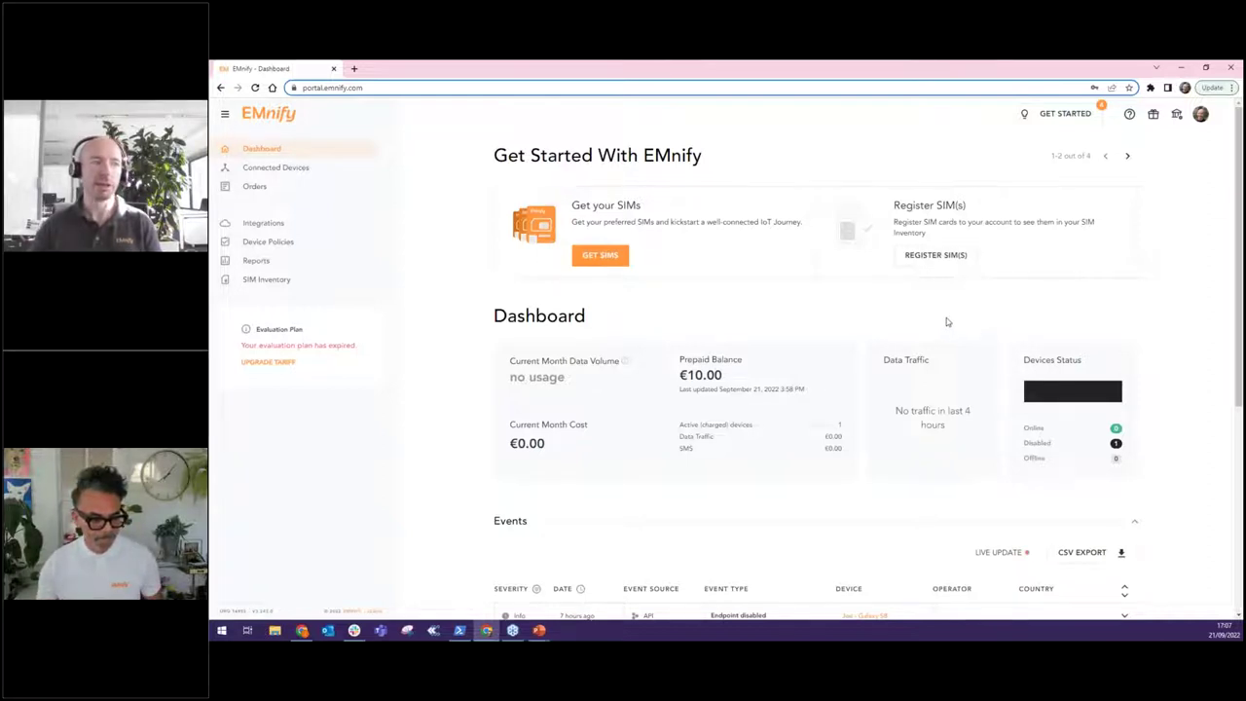
- Register one SIM card from SIM Inventory by pasting its BIC1 code
left_click(309, 278)
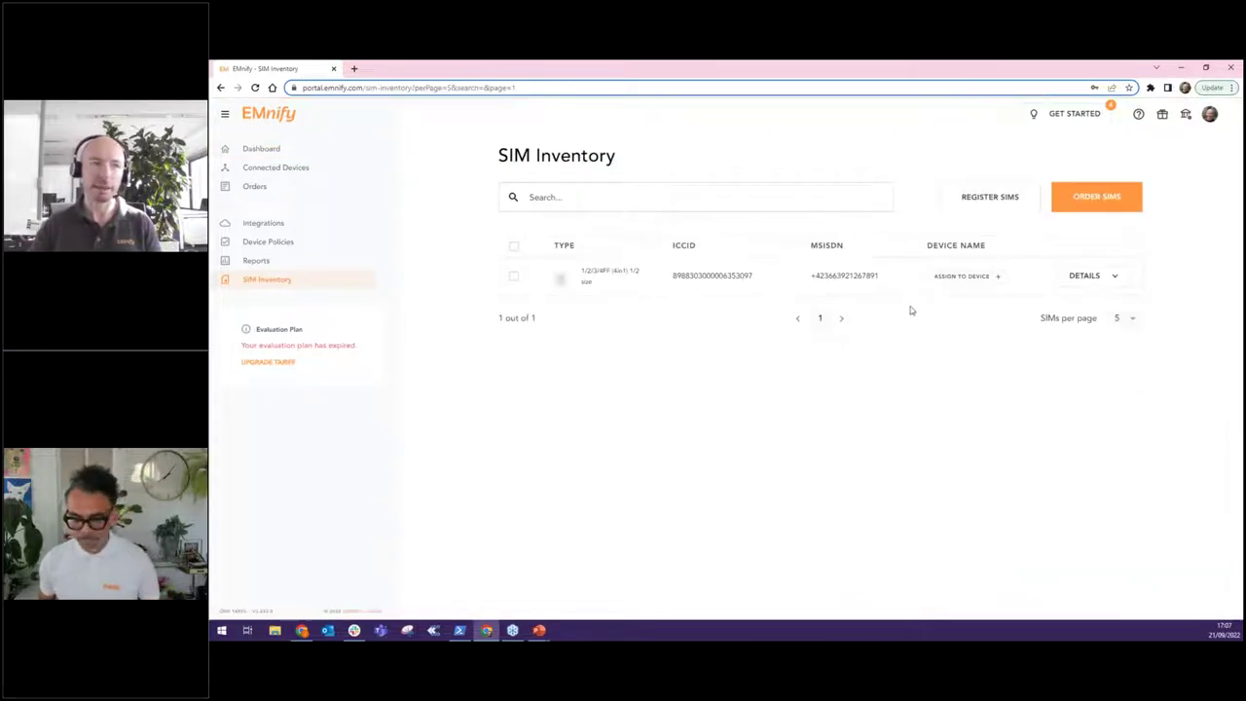
left_click(997, 210)
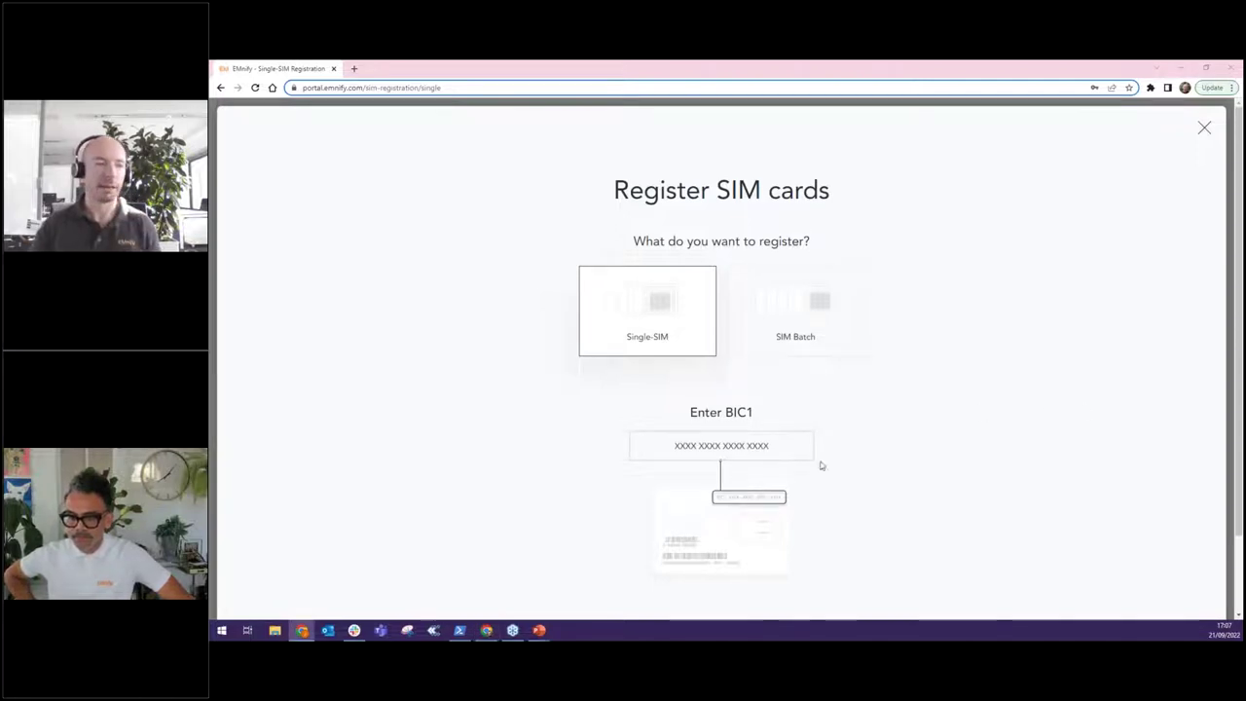
left_click(721, 453)
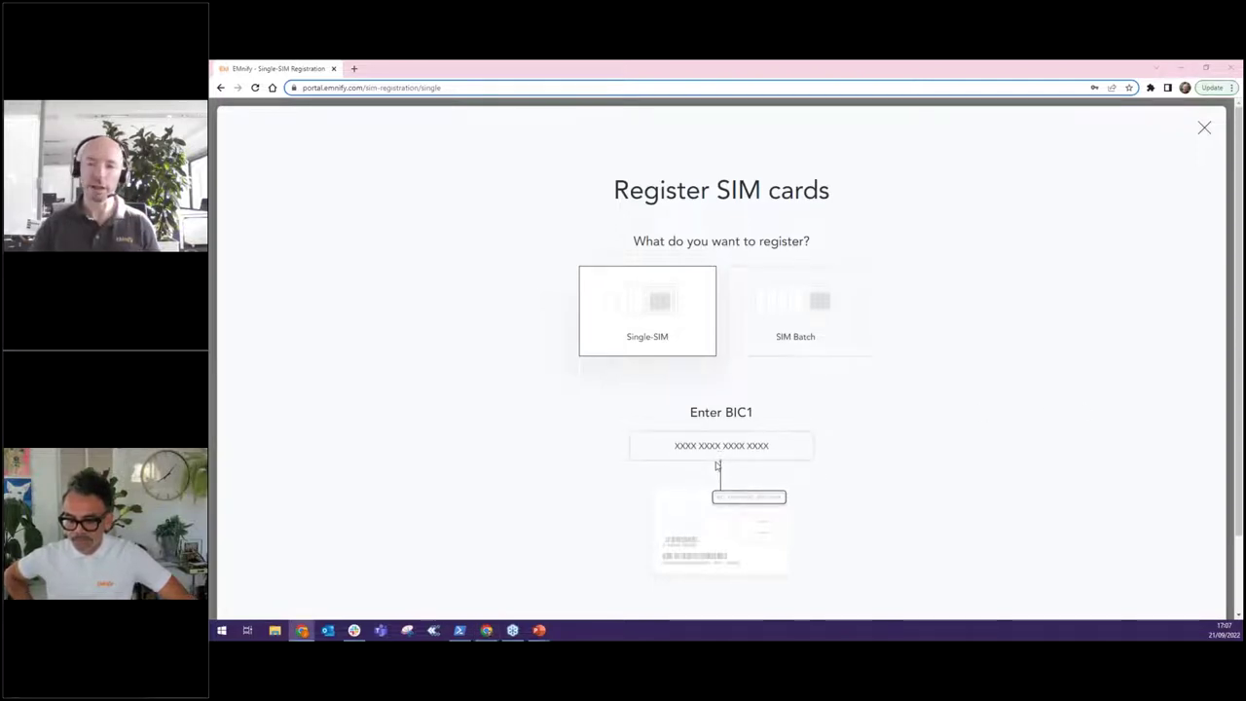
left_click(691, 451)
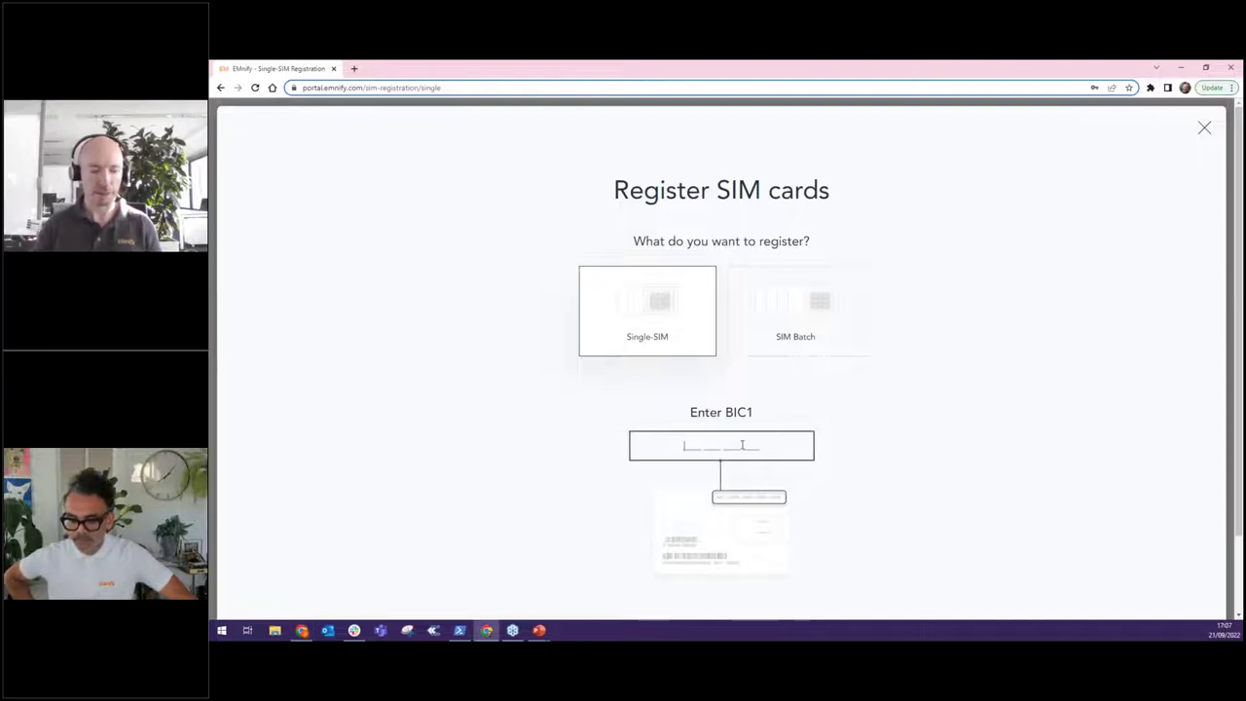
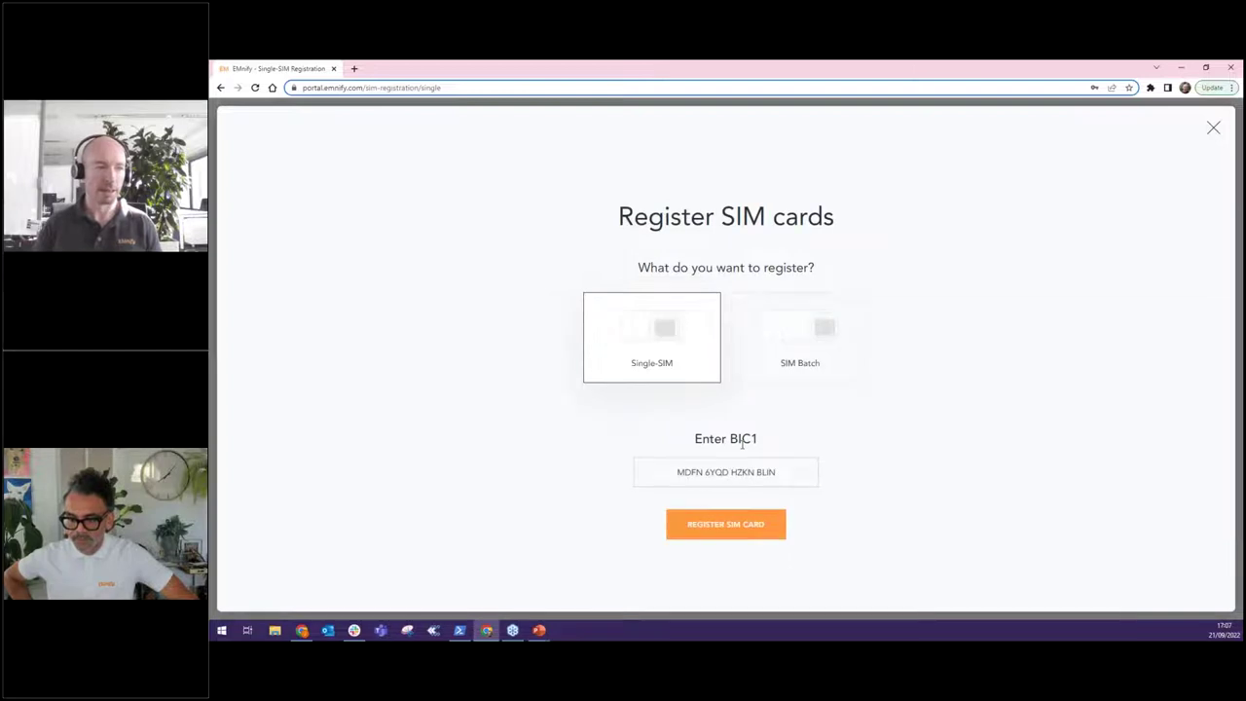
left_click(747, 532)
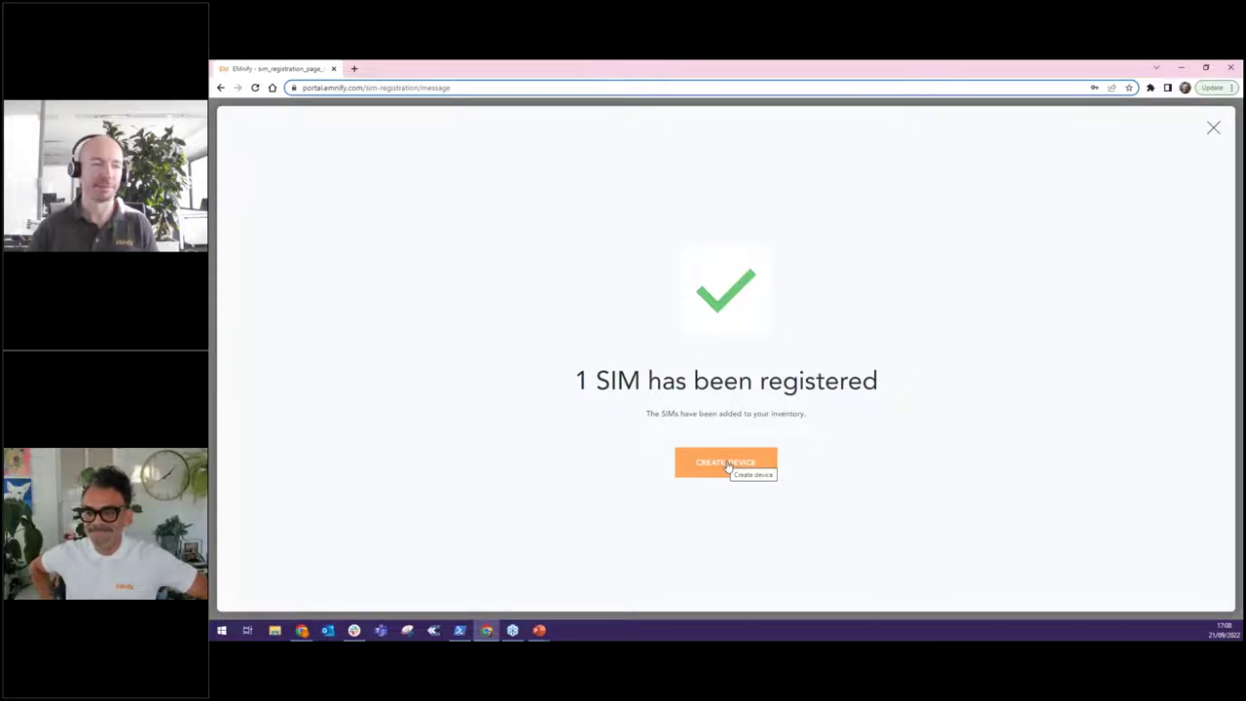
left_click(727, 463)
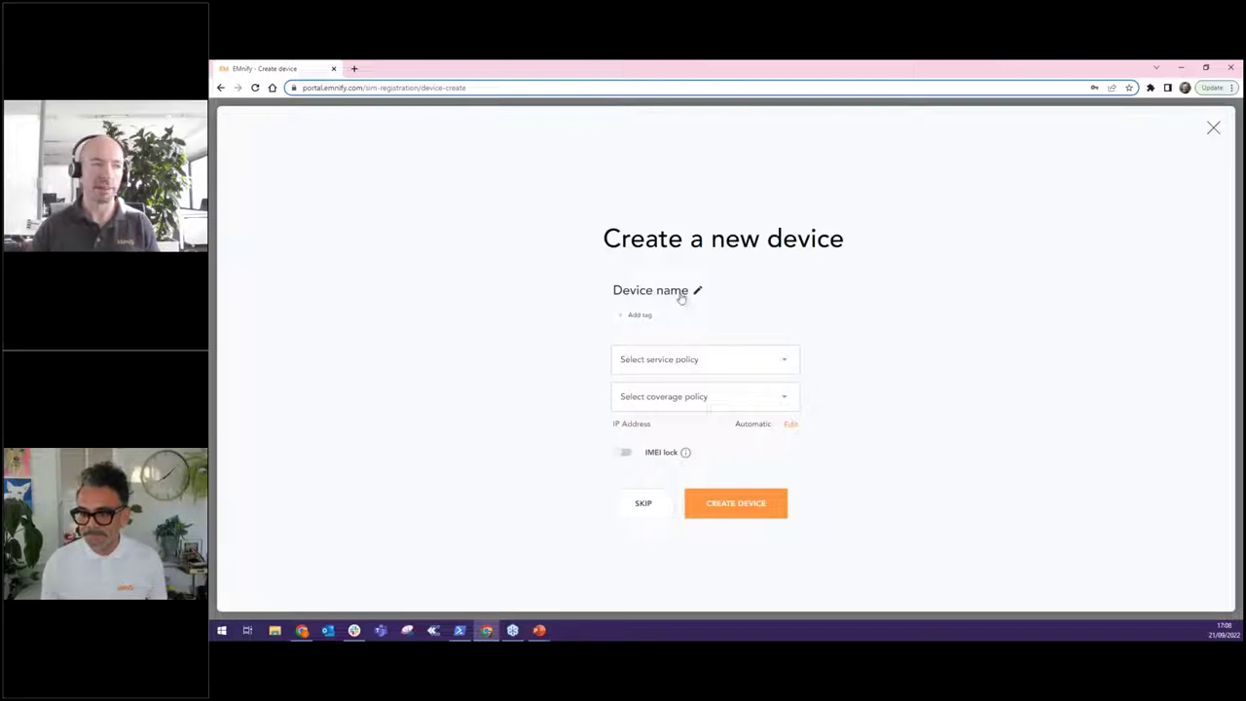
- Name the new device STARLORD, correcting the misspelt letter
left_click(684, 292)
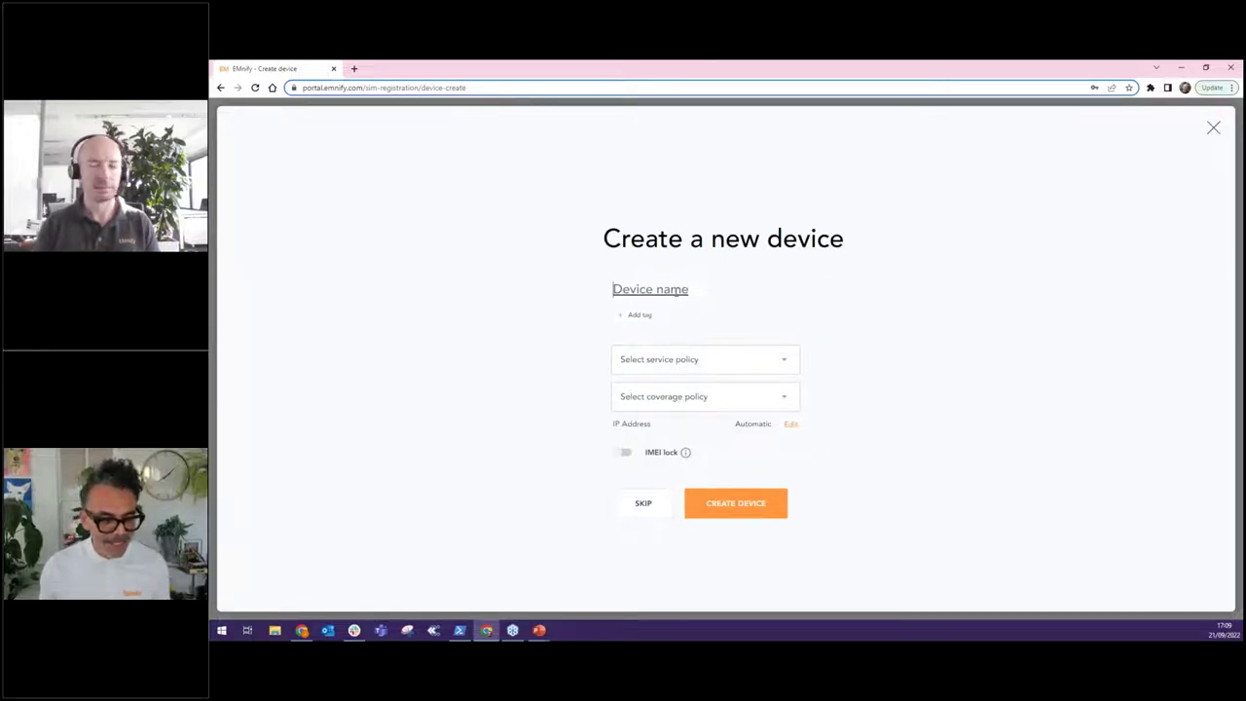
type("STAR")
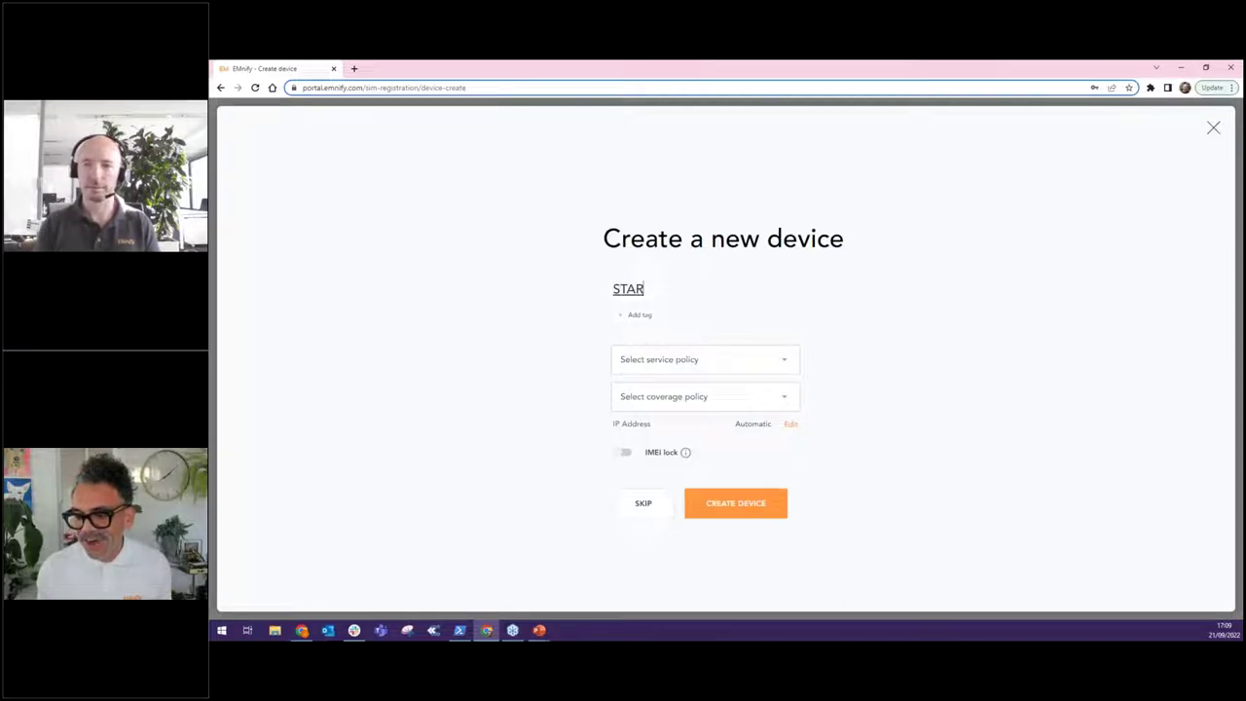
type("LARD")
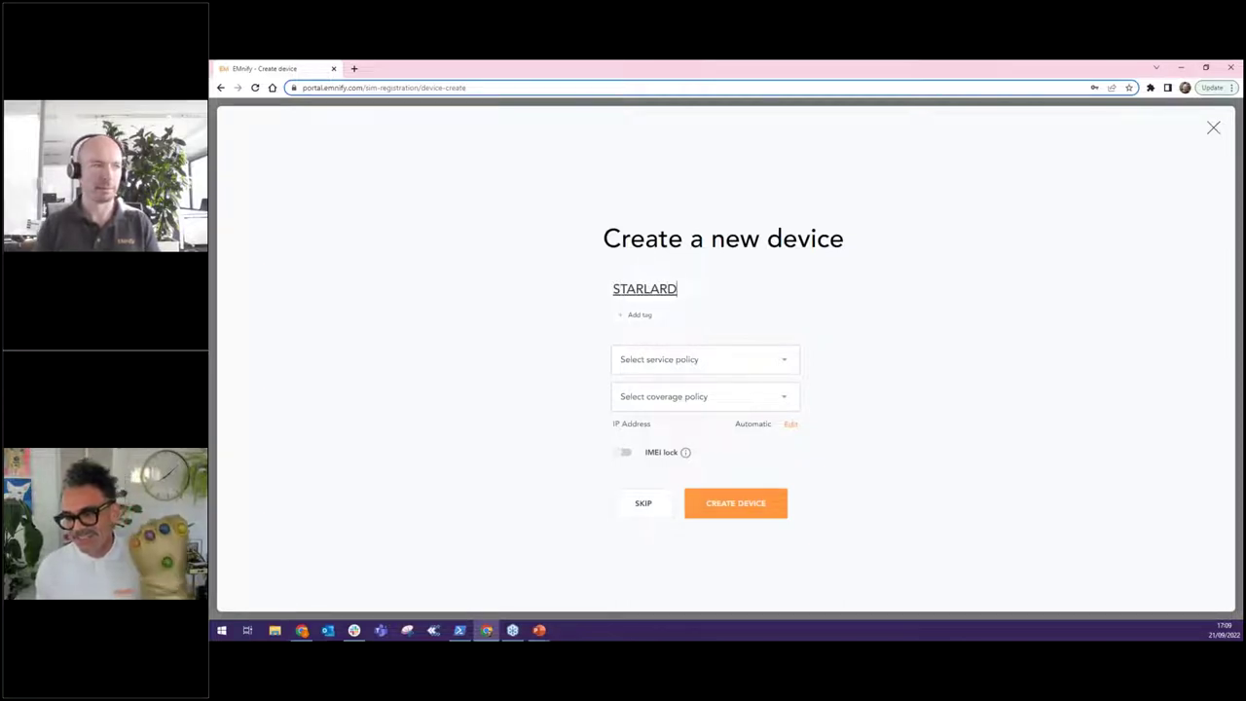
left_click(658, 288)
key("BackSpace")
type("O")
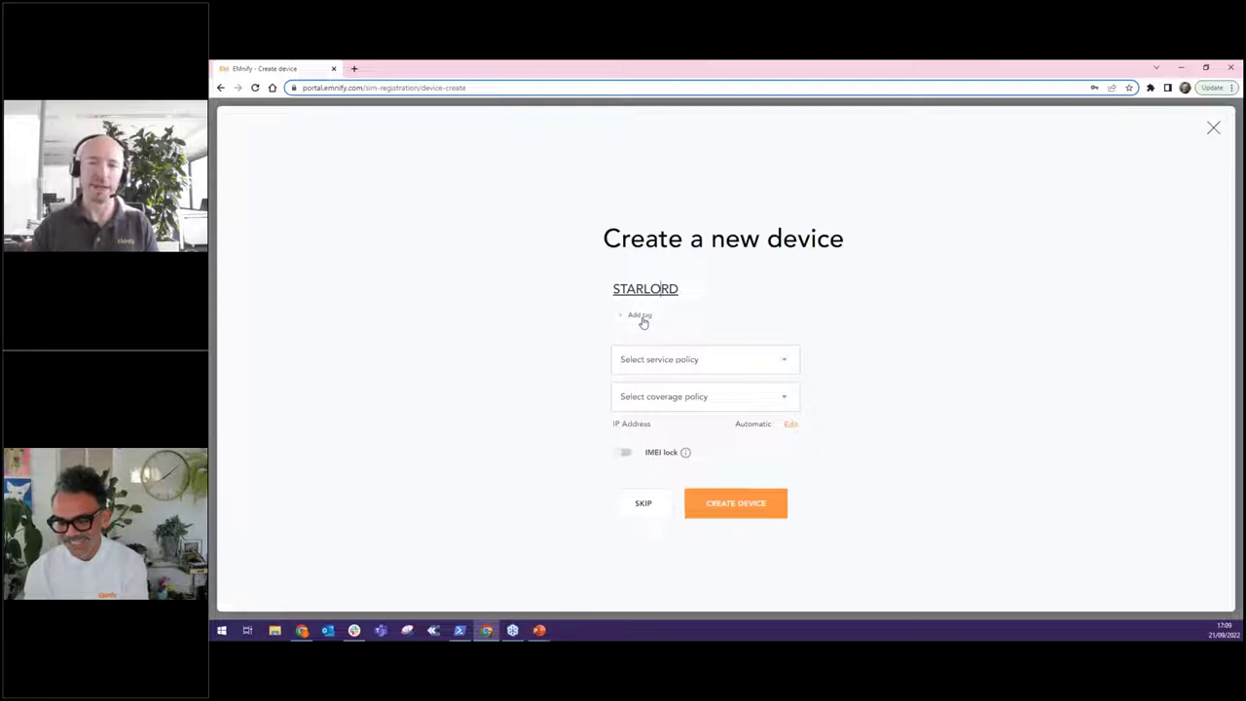
- Tag the device with Mobile, Car and Ford
left_click(642, 317)
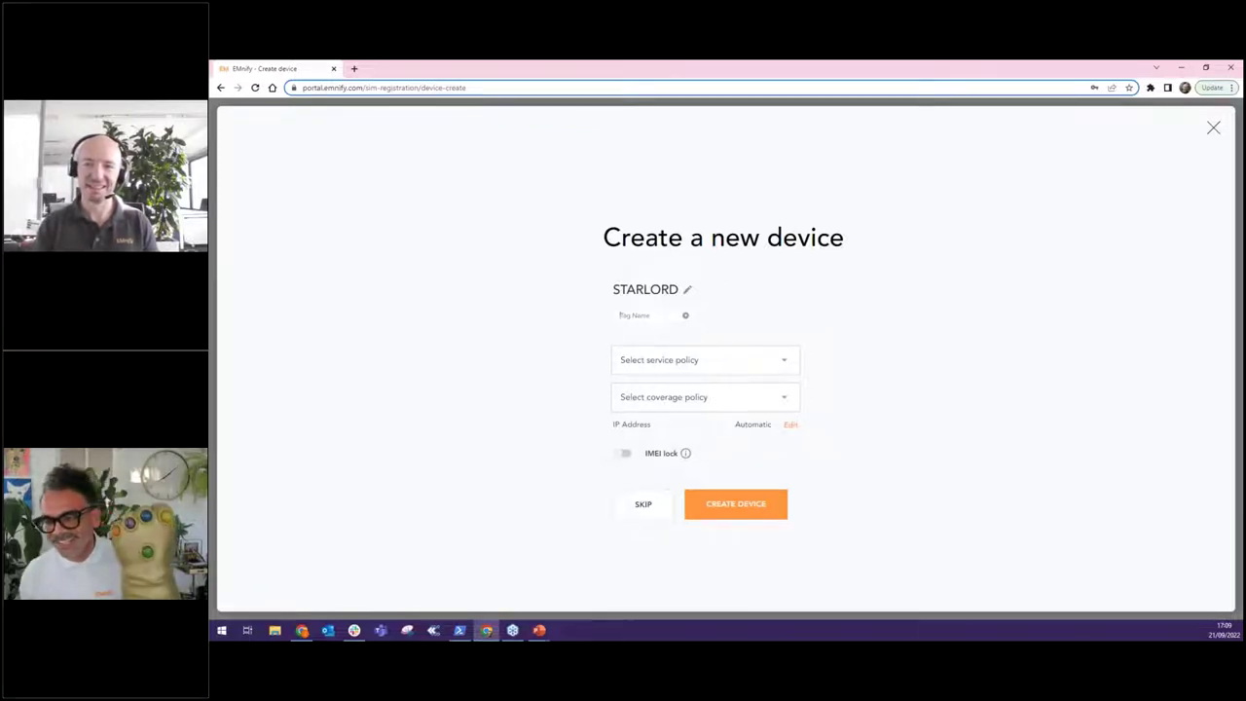
type("Mob")
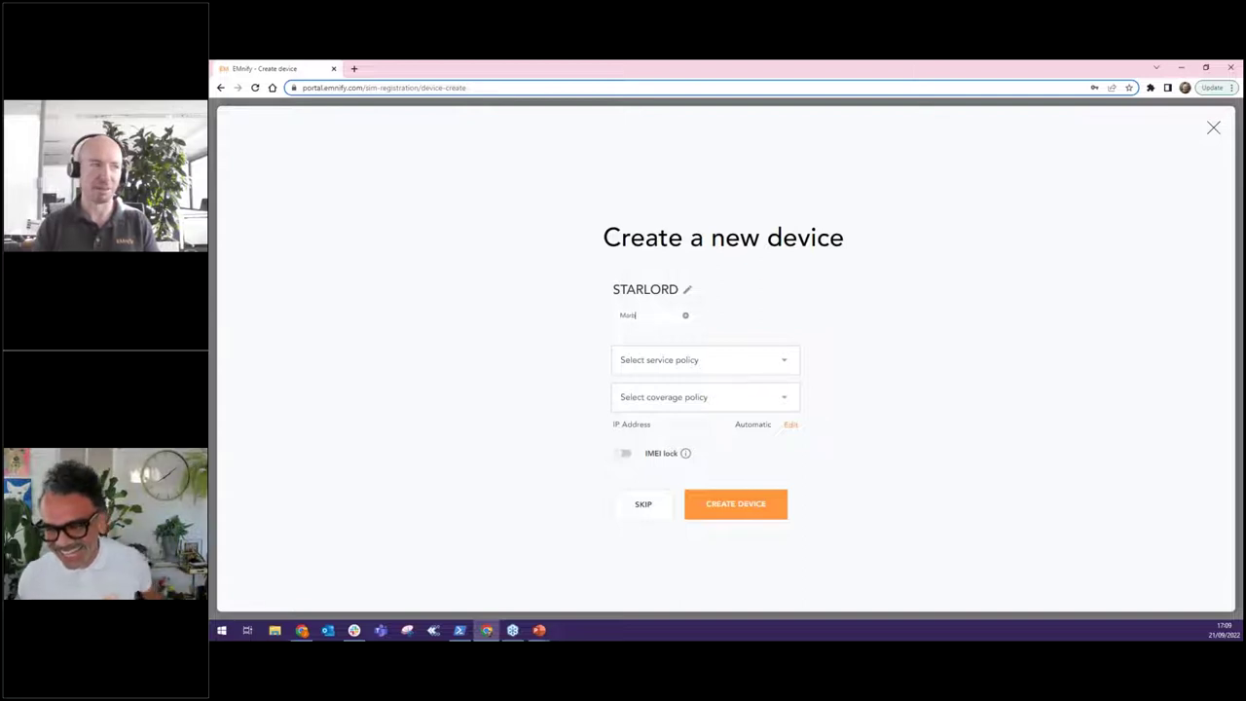
type("ile")
key("Return")
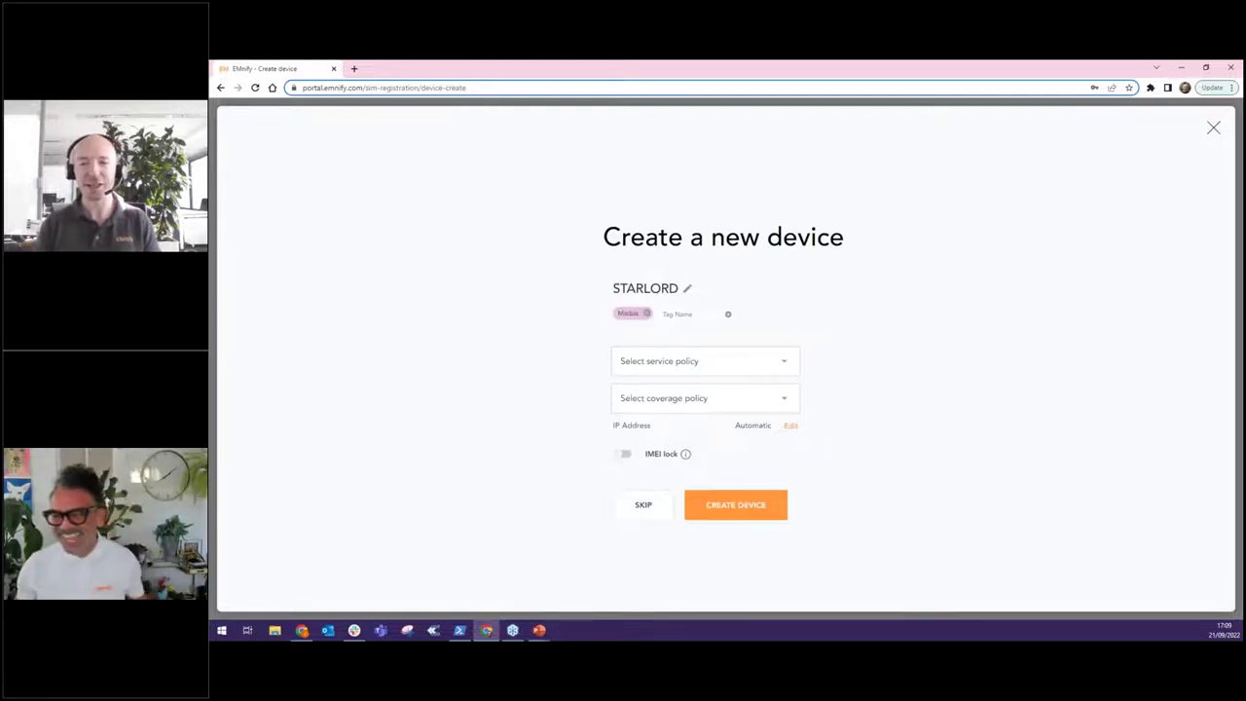
type("d")
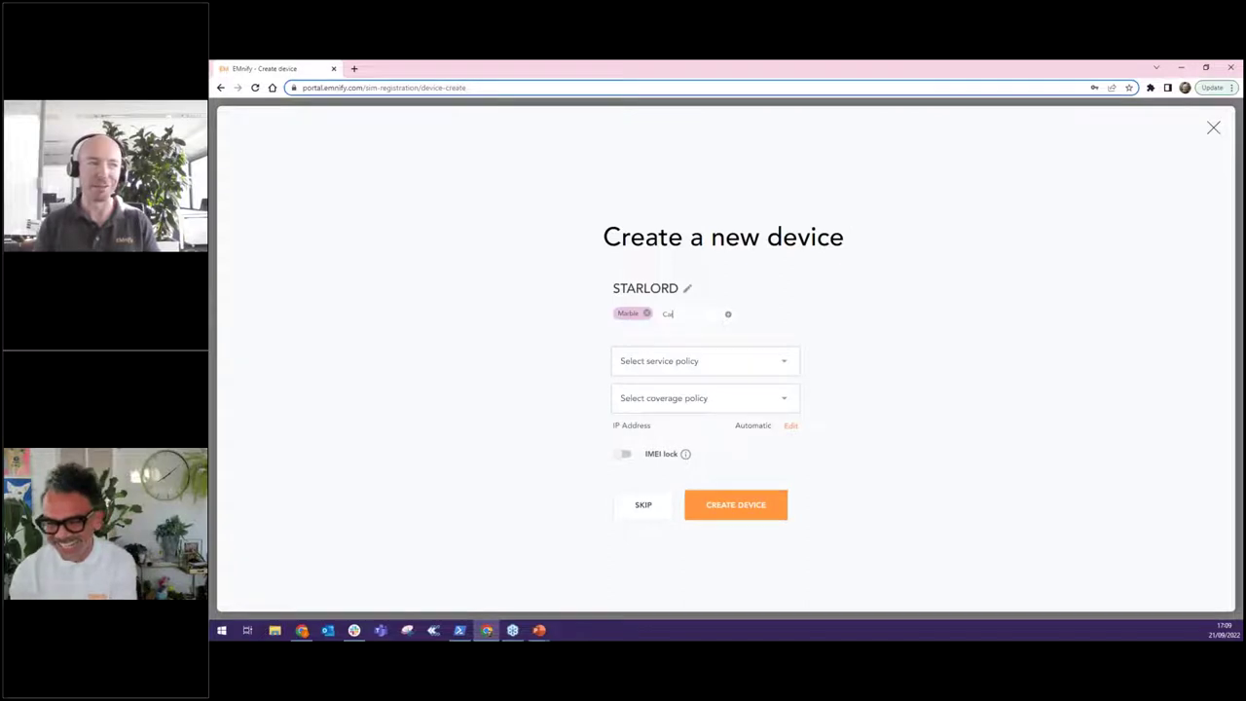
key("Return")
type("Fiur")
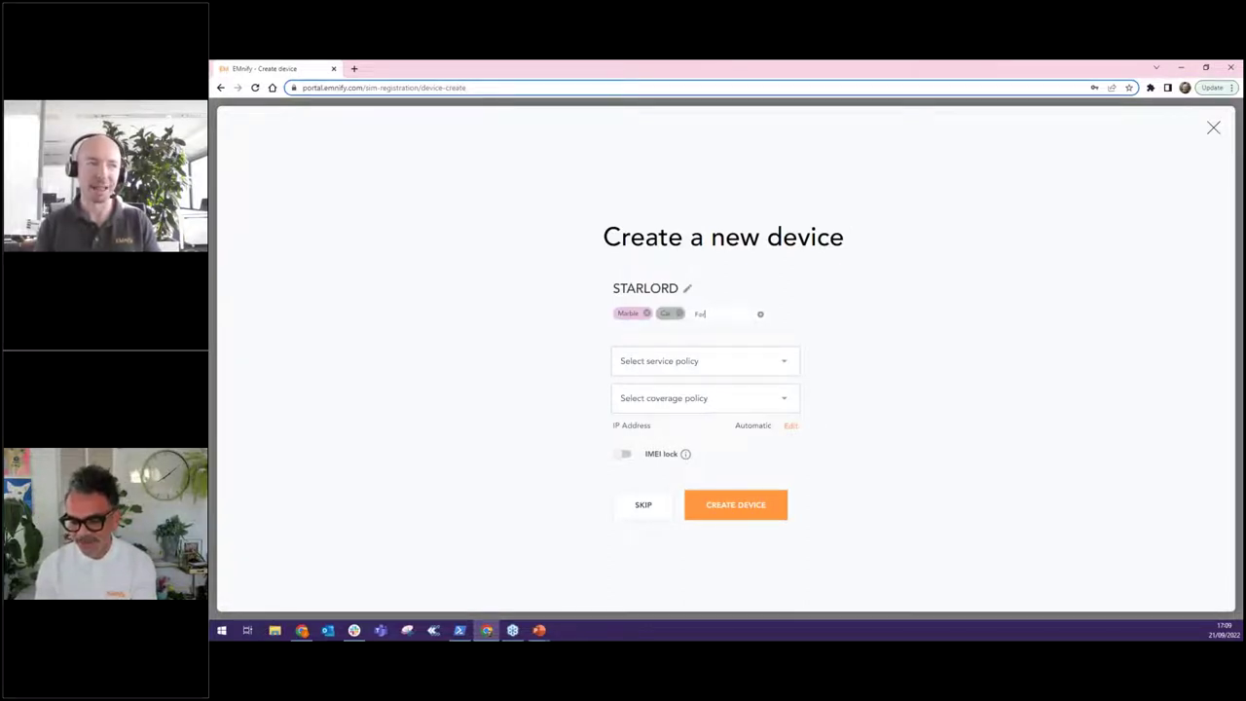
type("rd")
key("Return")
left_click(580, 351)
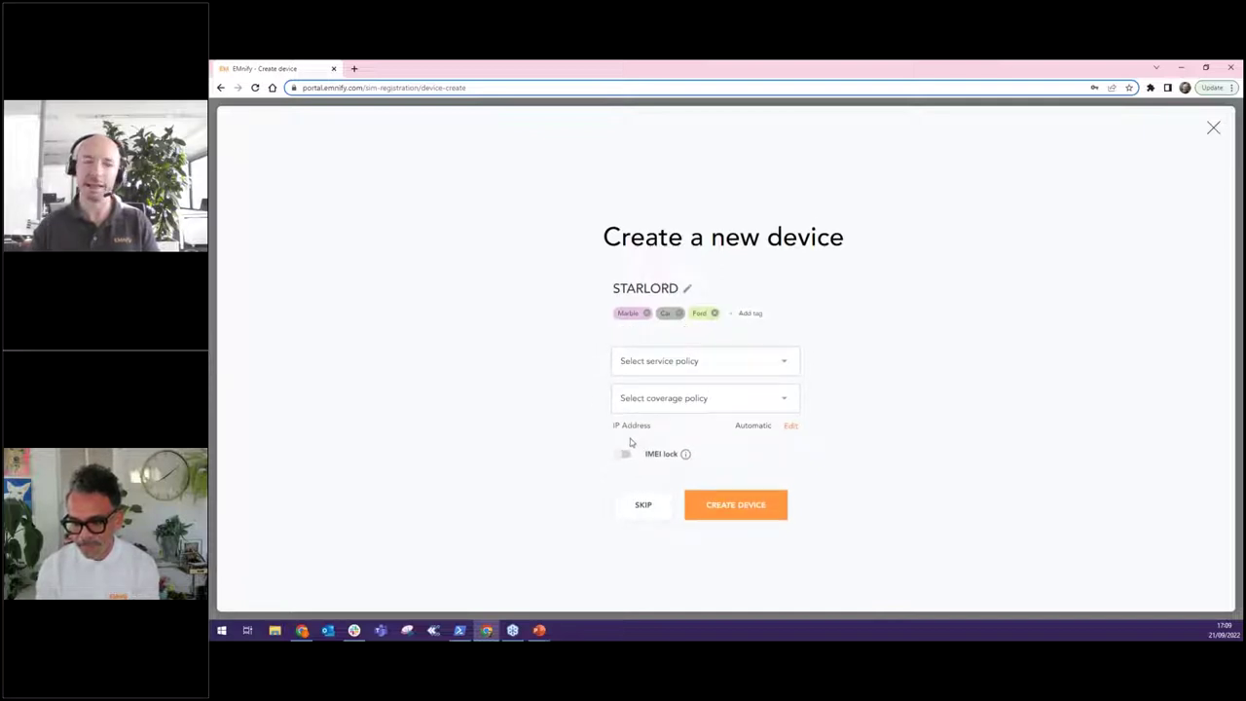
- Set Default Policy for service and coverage, then create and activate the device
left_click(753, 364)
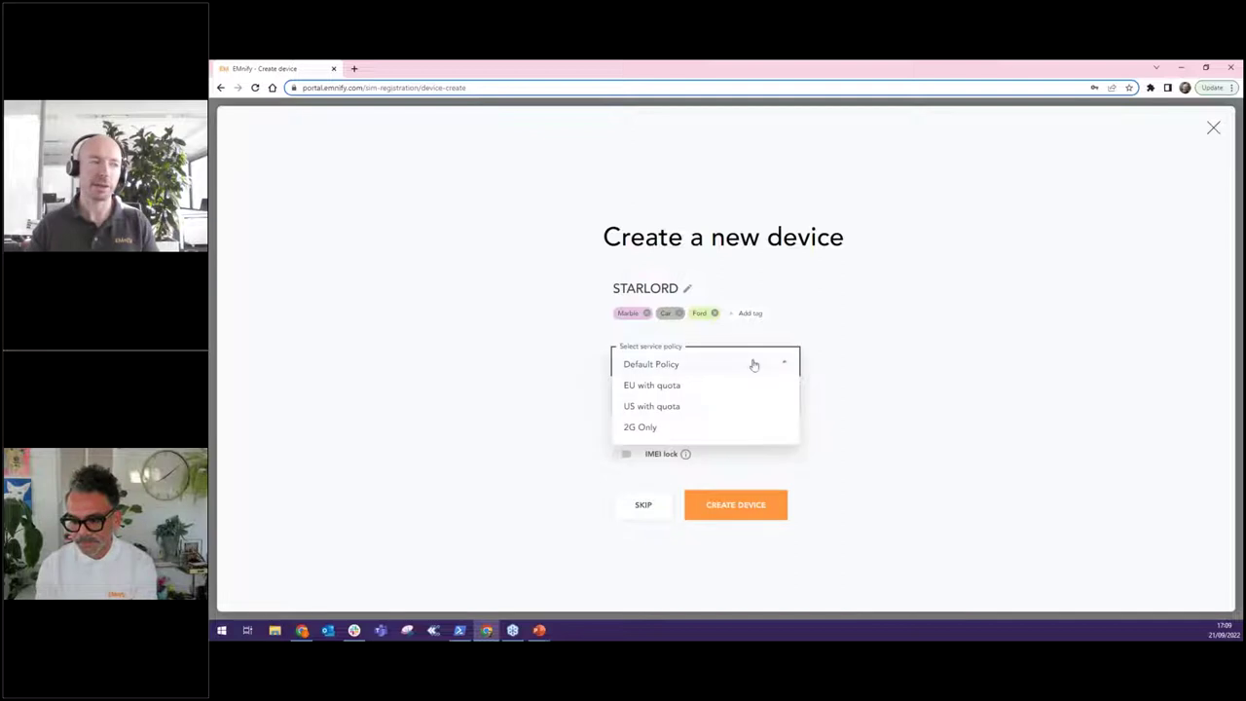
left_click(685, 372)
left_click(683, 392)
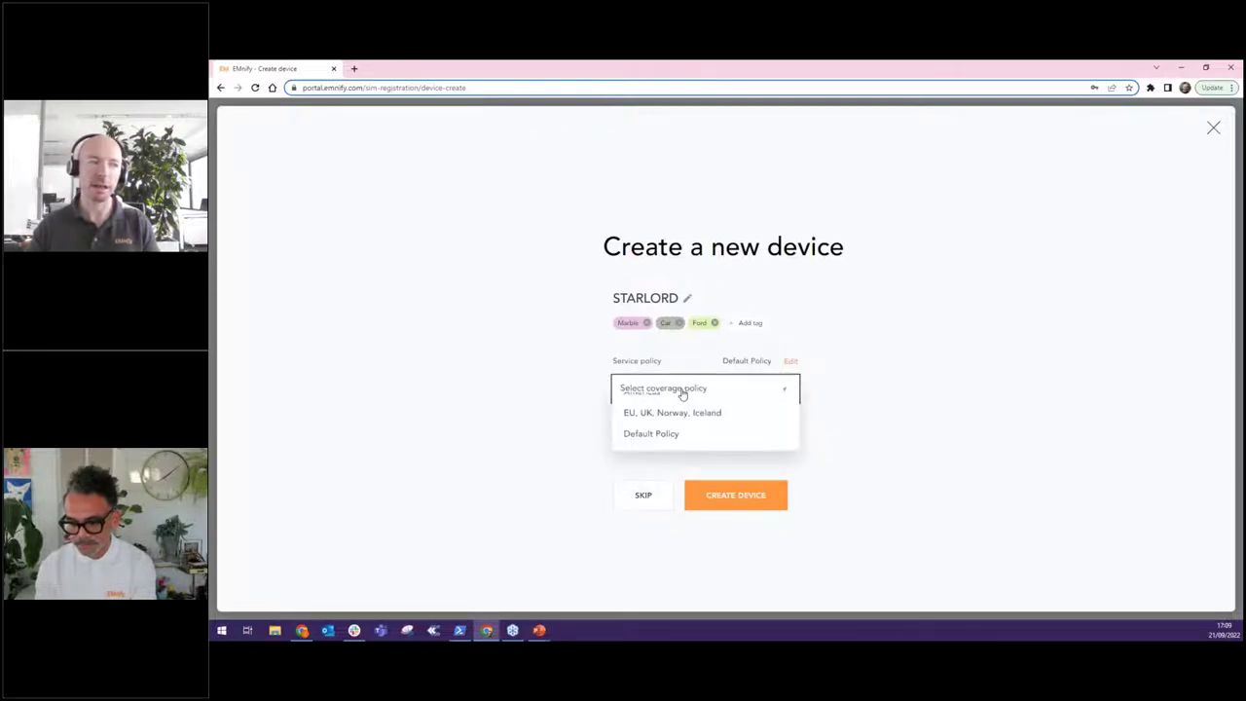
left_click(673, 435)
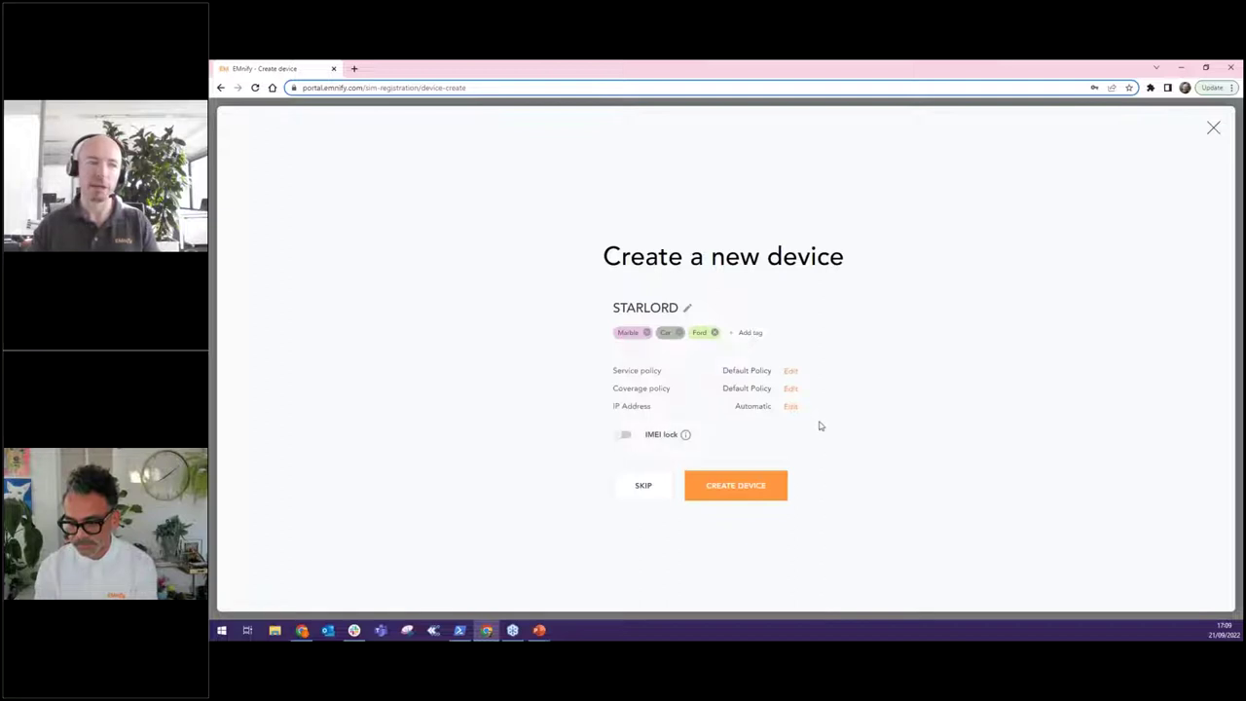
left_click(756, 497)
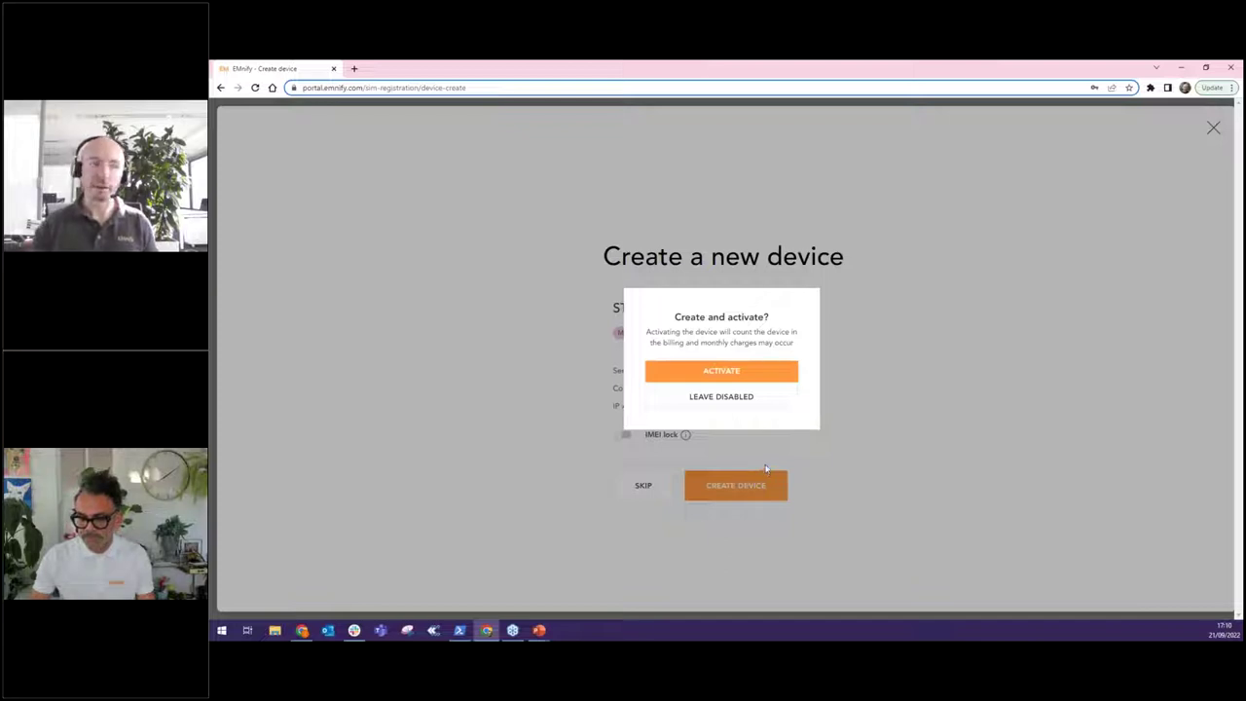
left_click(769, 375)
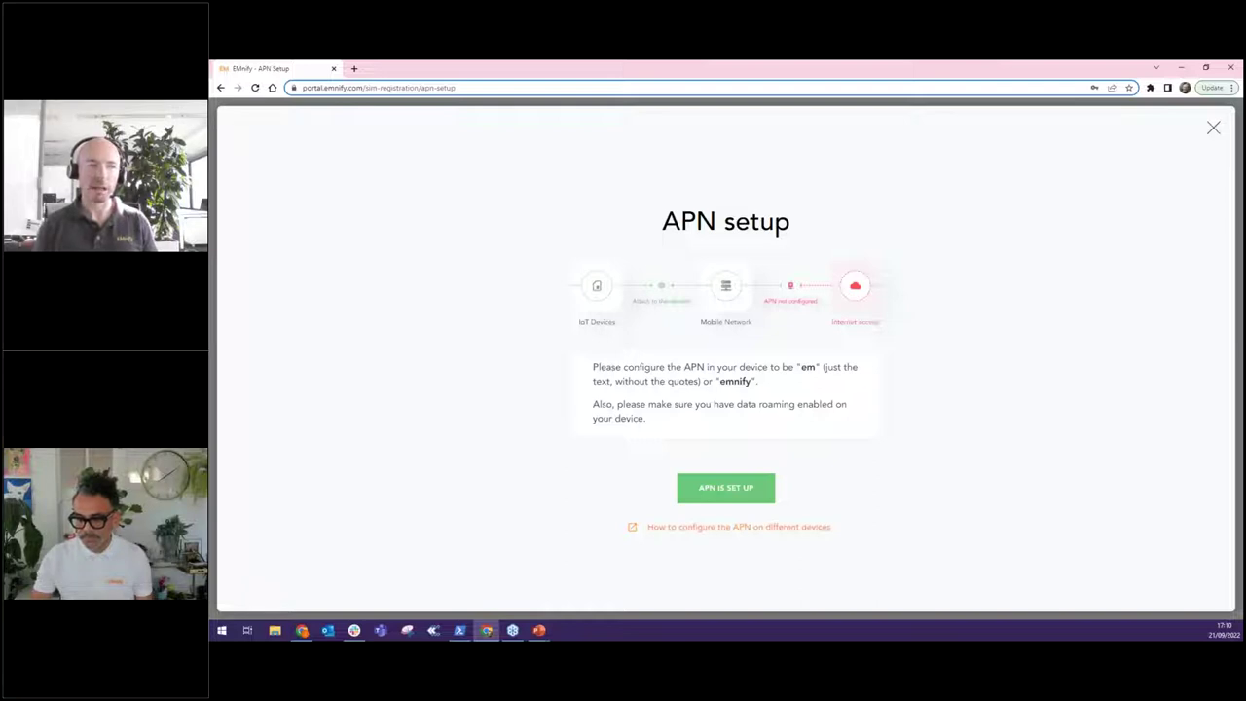
- Select the recommended APN value 'em' and open the per-device APN configuration guide
double_click(801, 367)
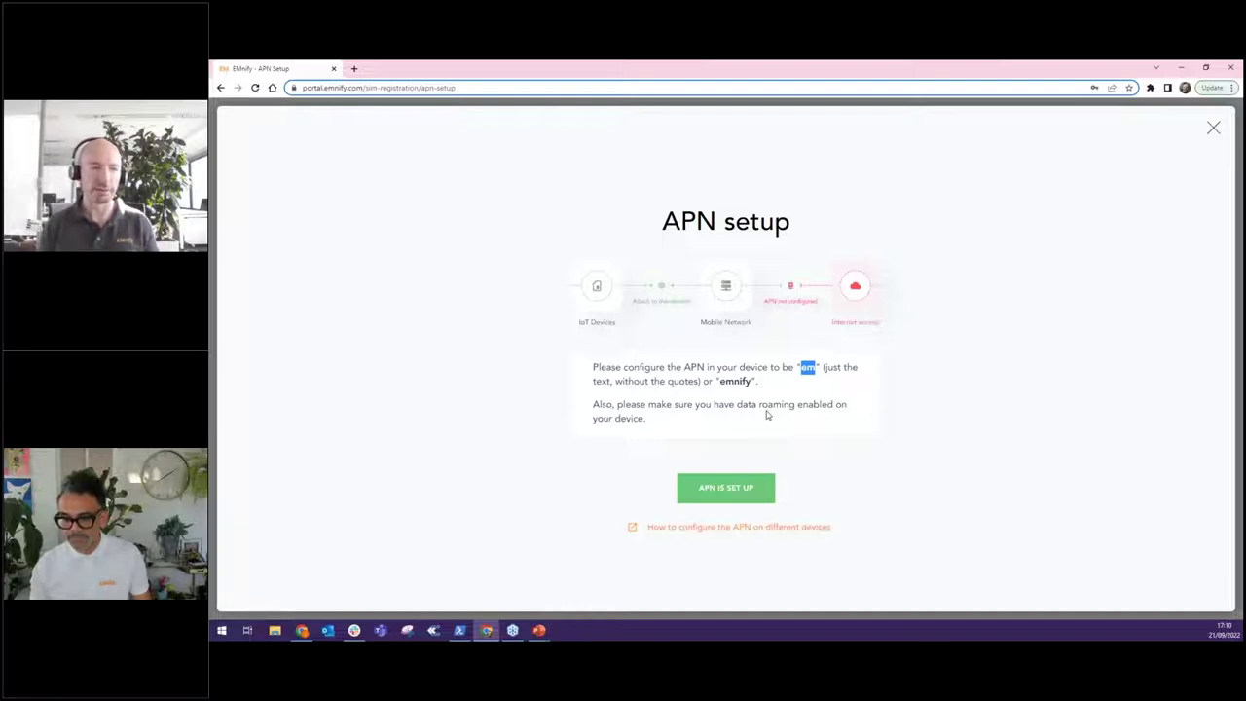
left_click(718, 527)
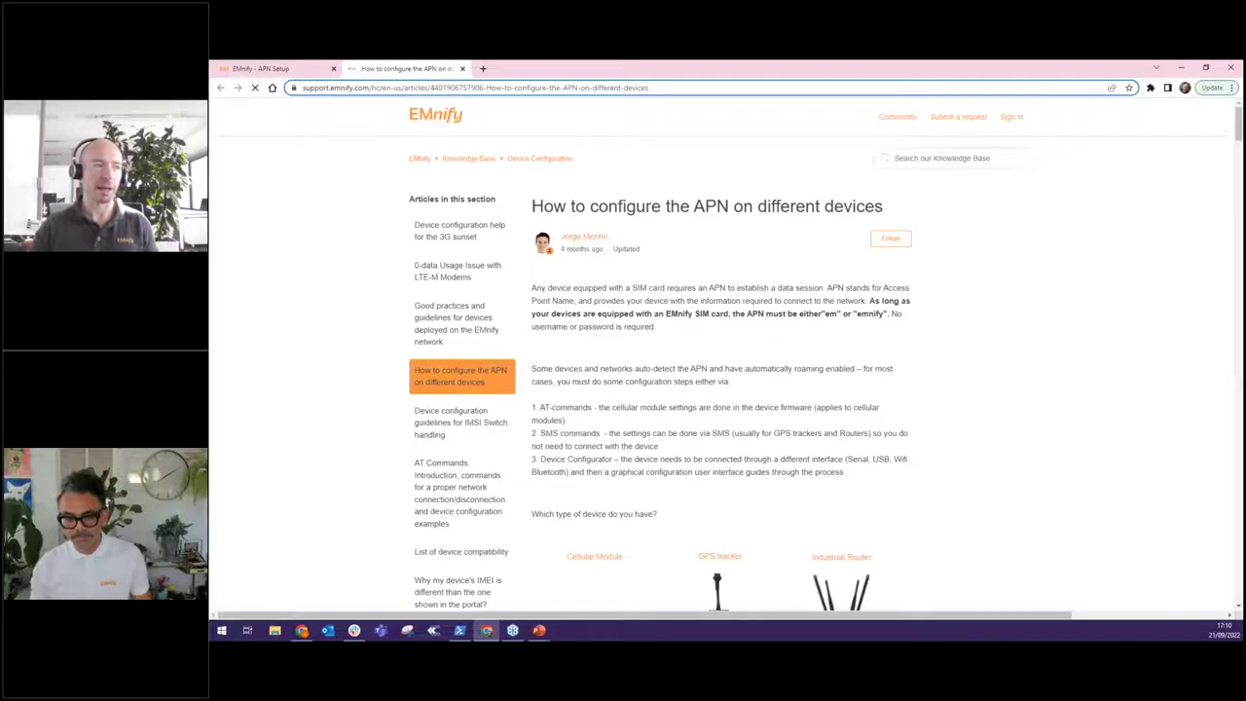
- Search the APN guide for 'telton', then return and confirm the APN is set up
key("ctrl+f")
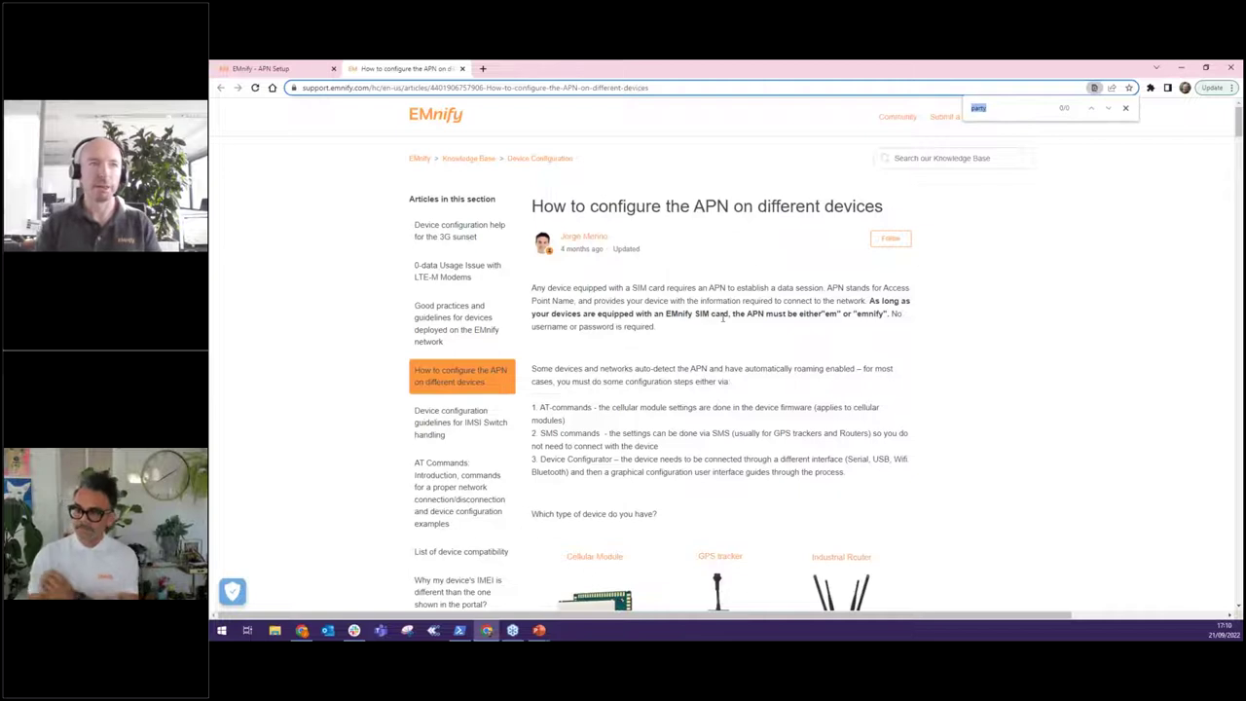
type("r")
key("BackSpace")
type("te")
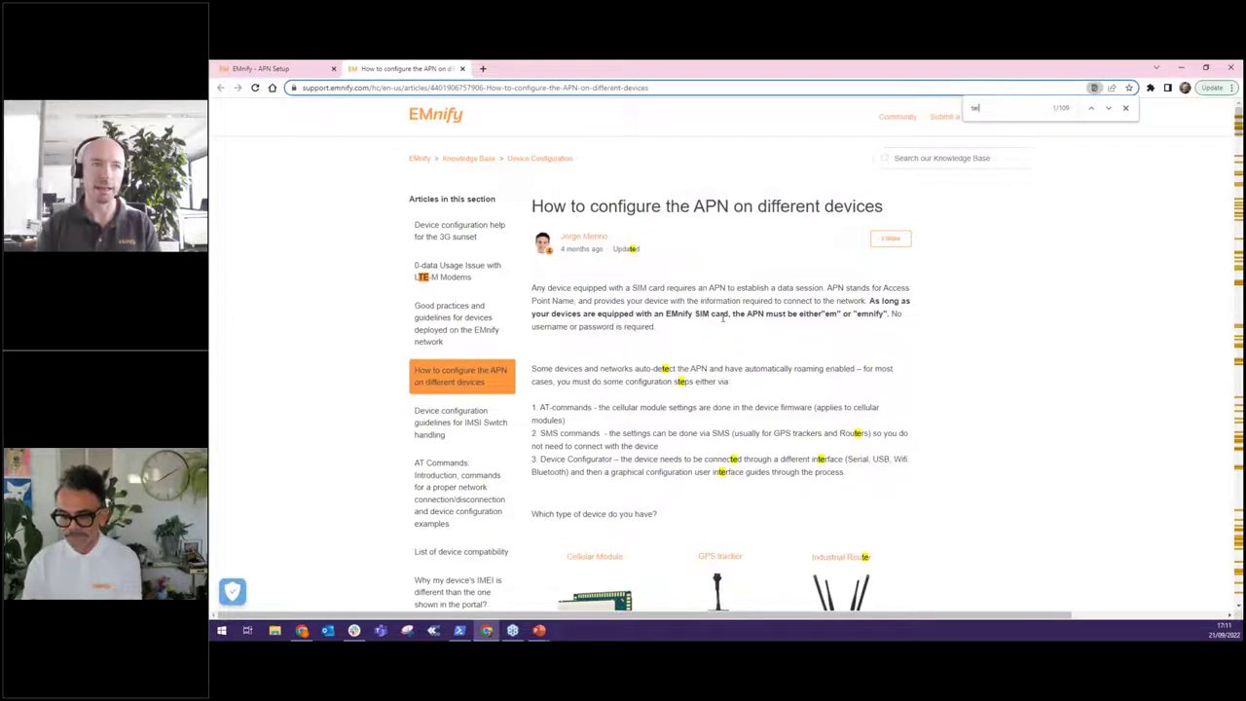
type("lton")
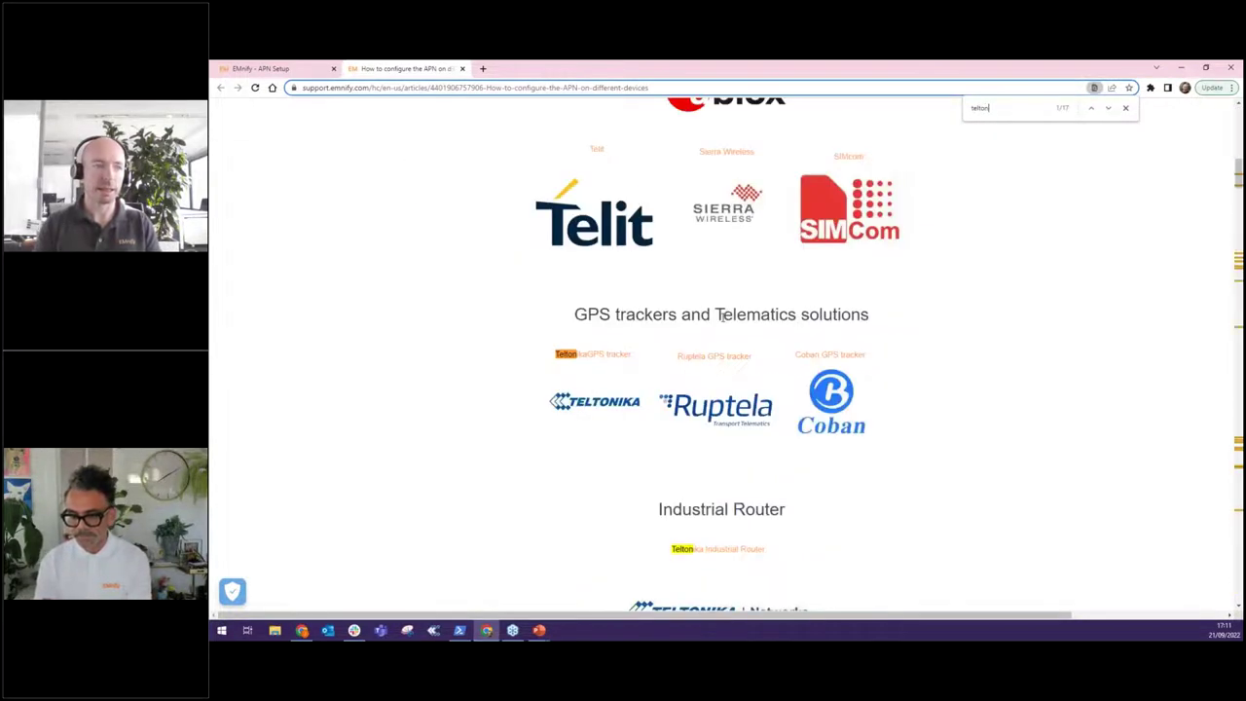
key("Return")
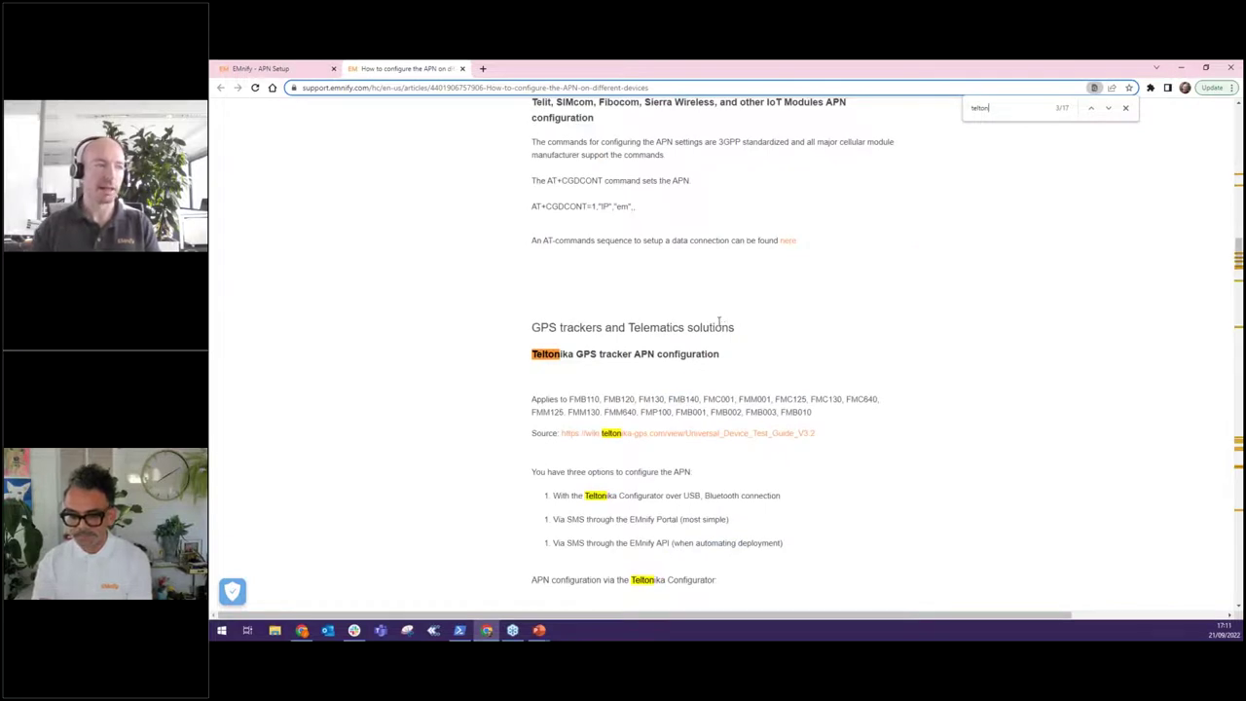
scroll(722, 318, "down", 4)
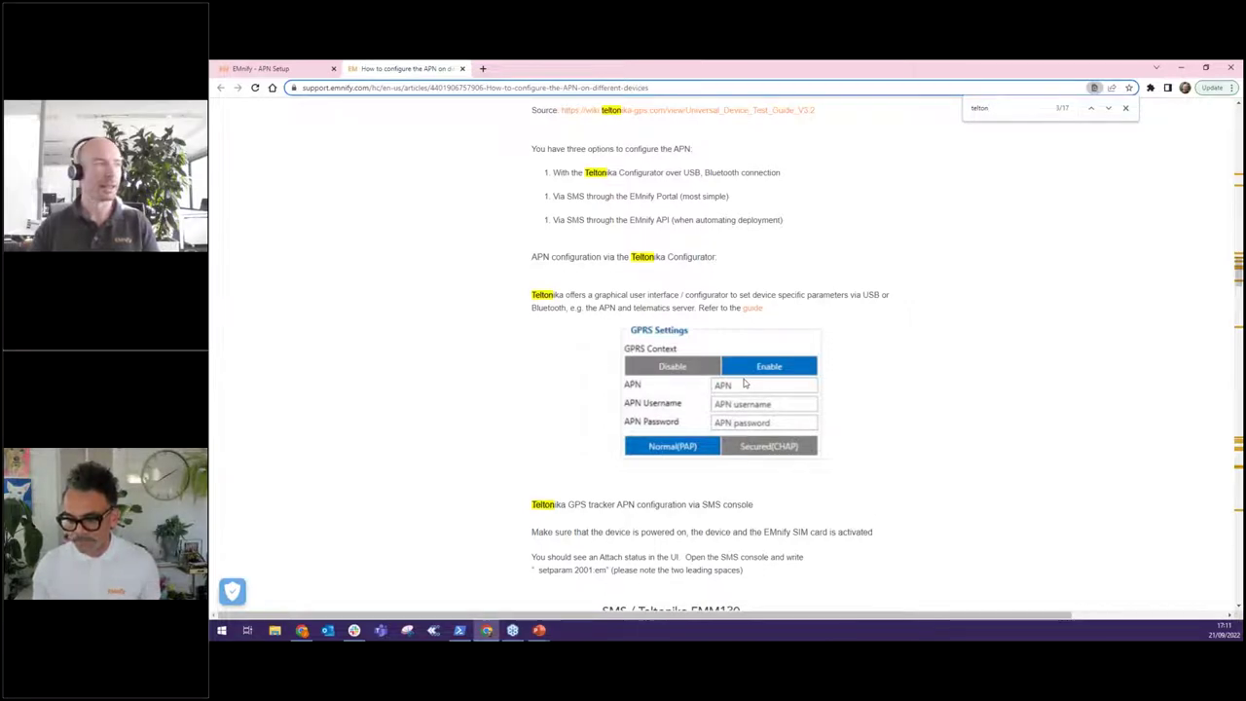
left_click(258, 68)
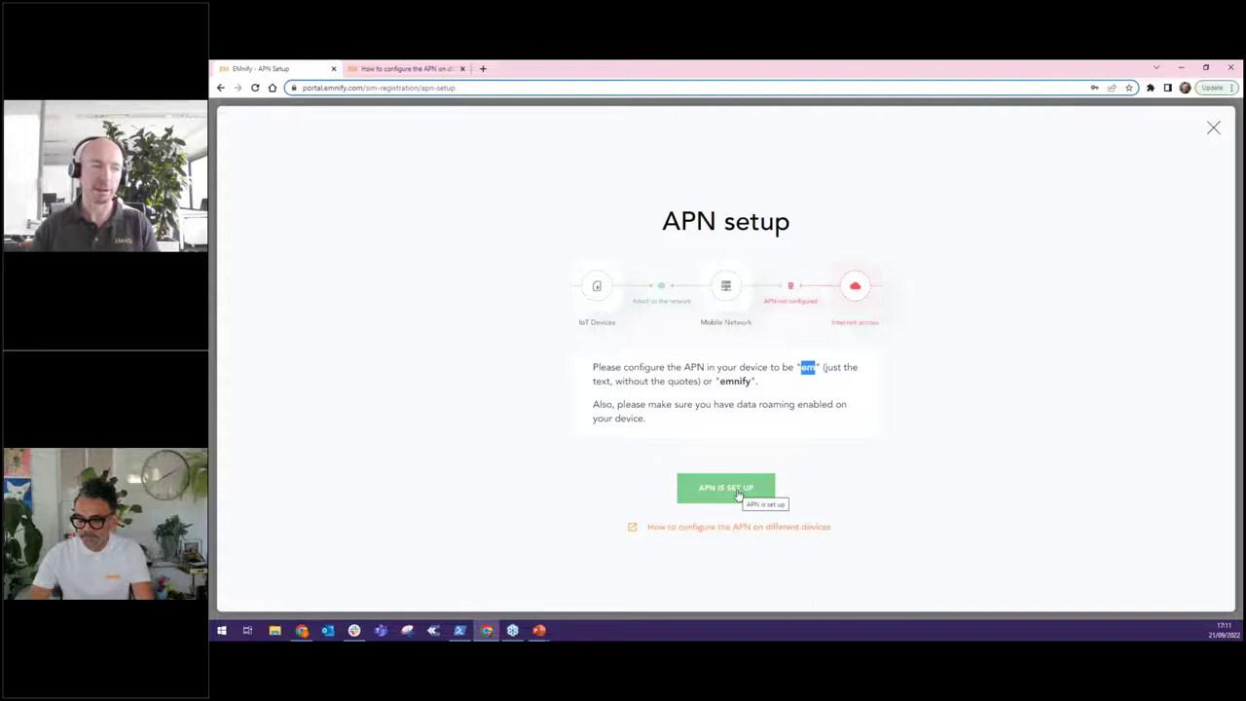
left_click(738, 494)
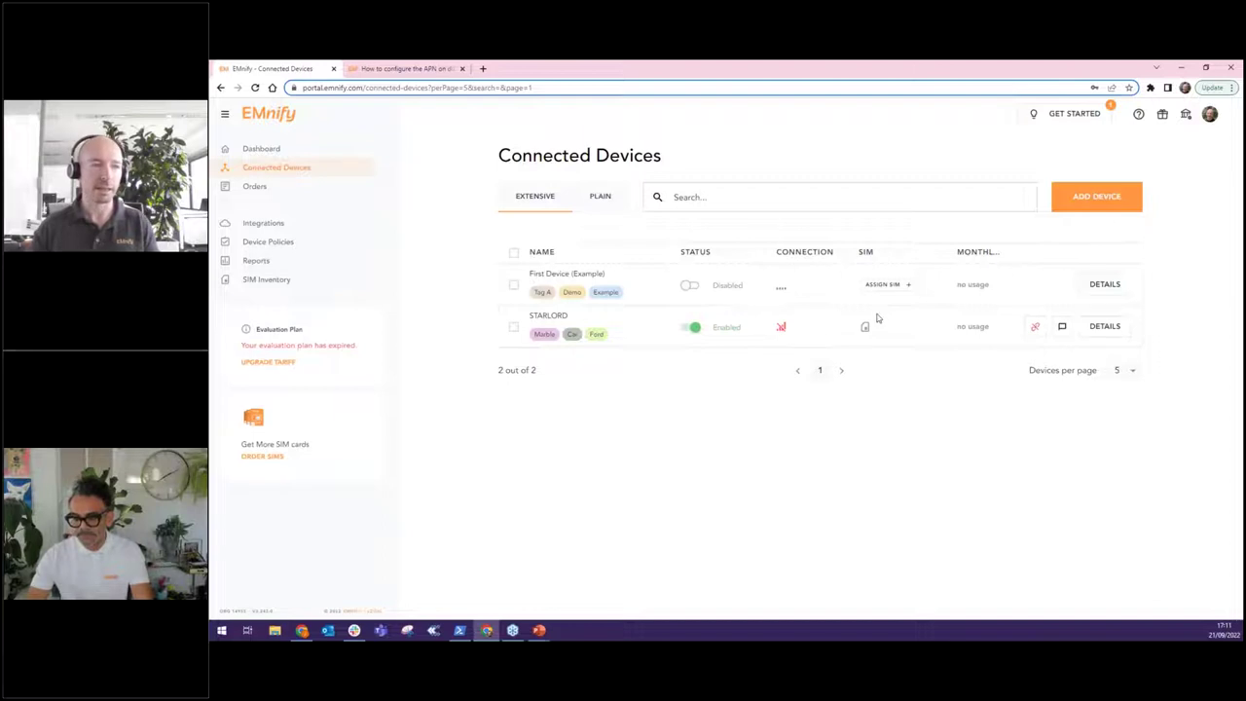
- Open STARLORD's device details from the Connected Devices list
left_click(1090, 332)
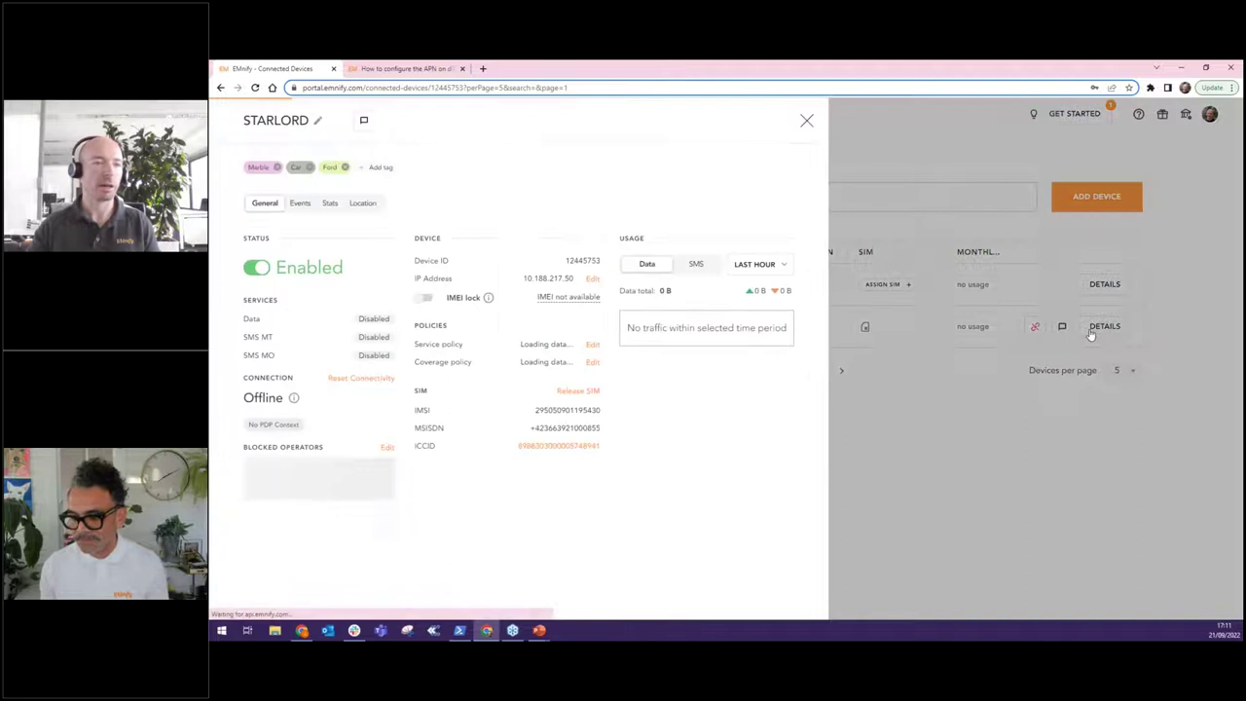
- Send STARLORD the SMS 'setparam 2001:em' from its SMS console, then close it
left_click(366, 122)
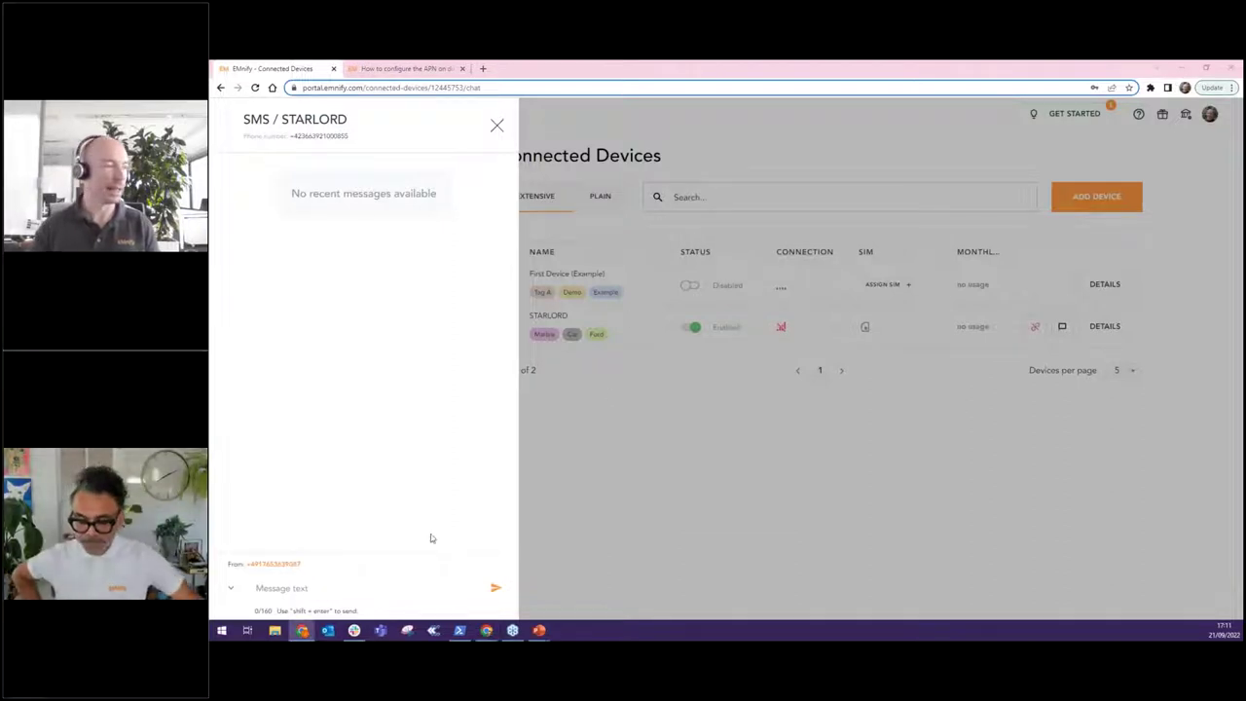
left_click(380, 587)
type("setparam 2001:em")
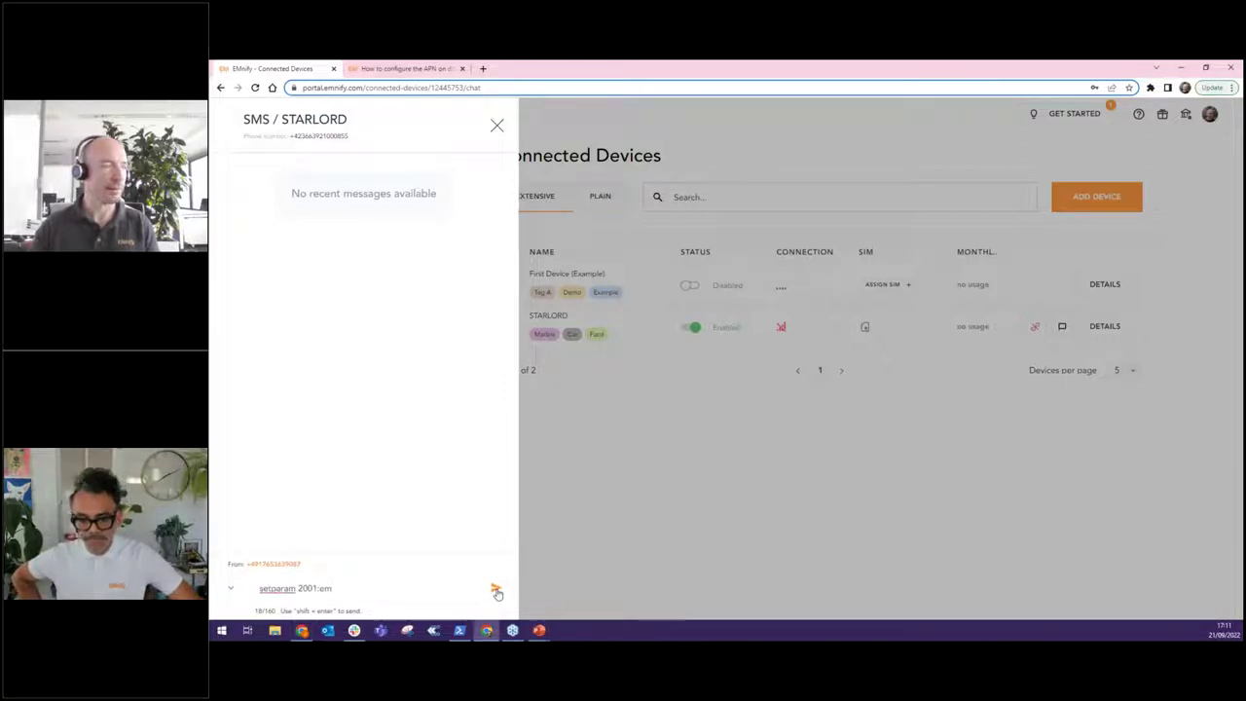
left_click(496, 589)
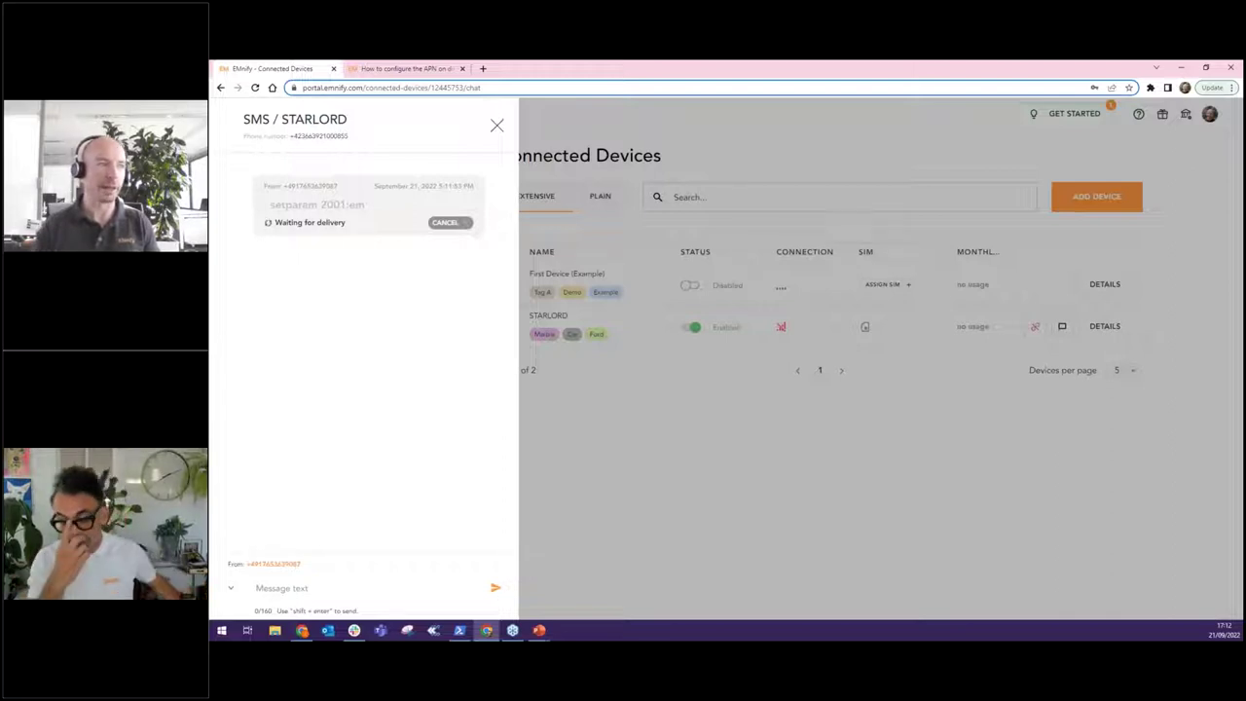
left_click(497, 127)
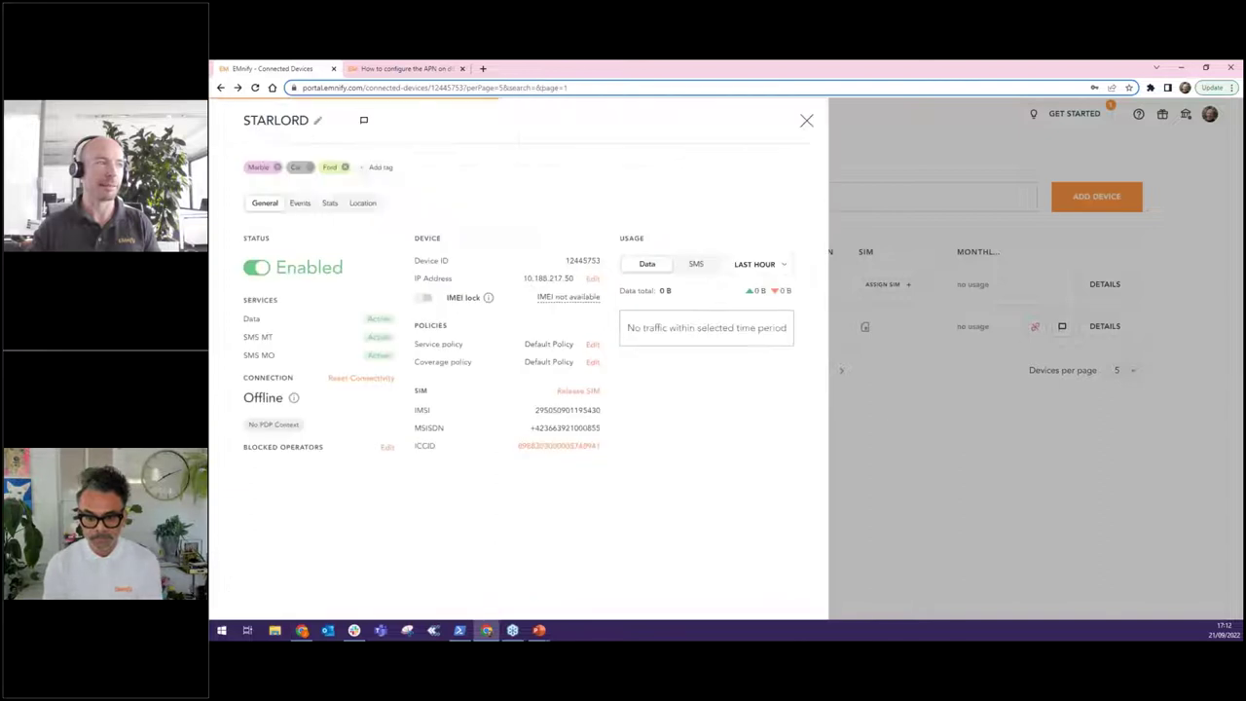
- Close STARLORD's details panel and go to the Dashboard
left_click(807, 122)
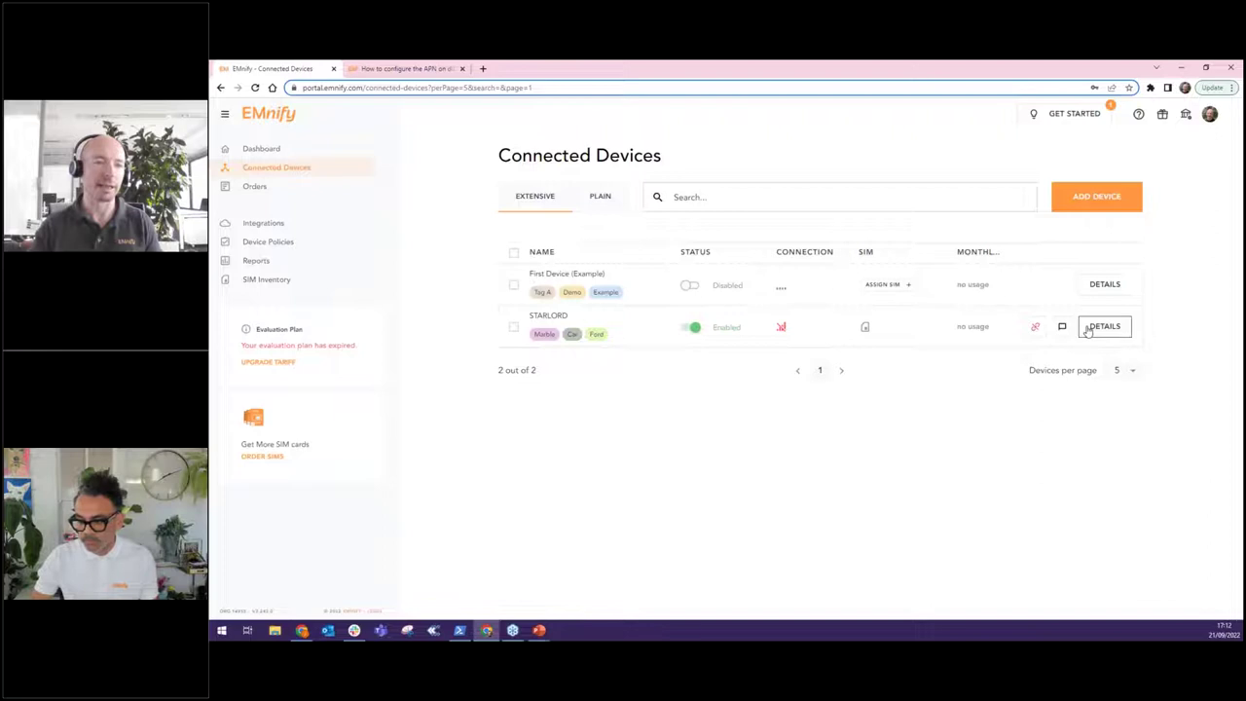
left_click(279, 119)
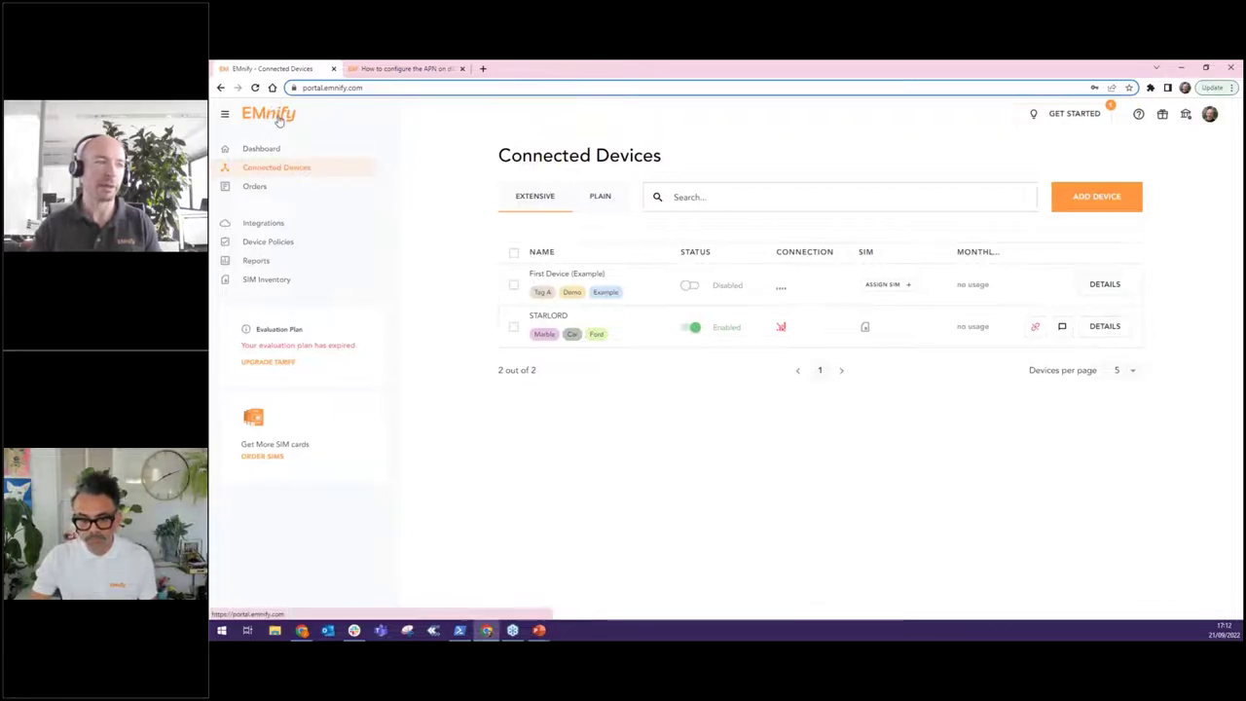
- Review the Dashboard's zero usage, €10.00 balance and STARLORD SIM events
scroll(779, 477, "down", 3)
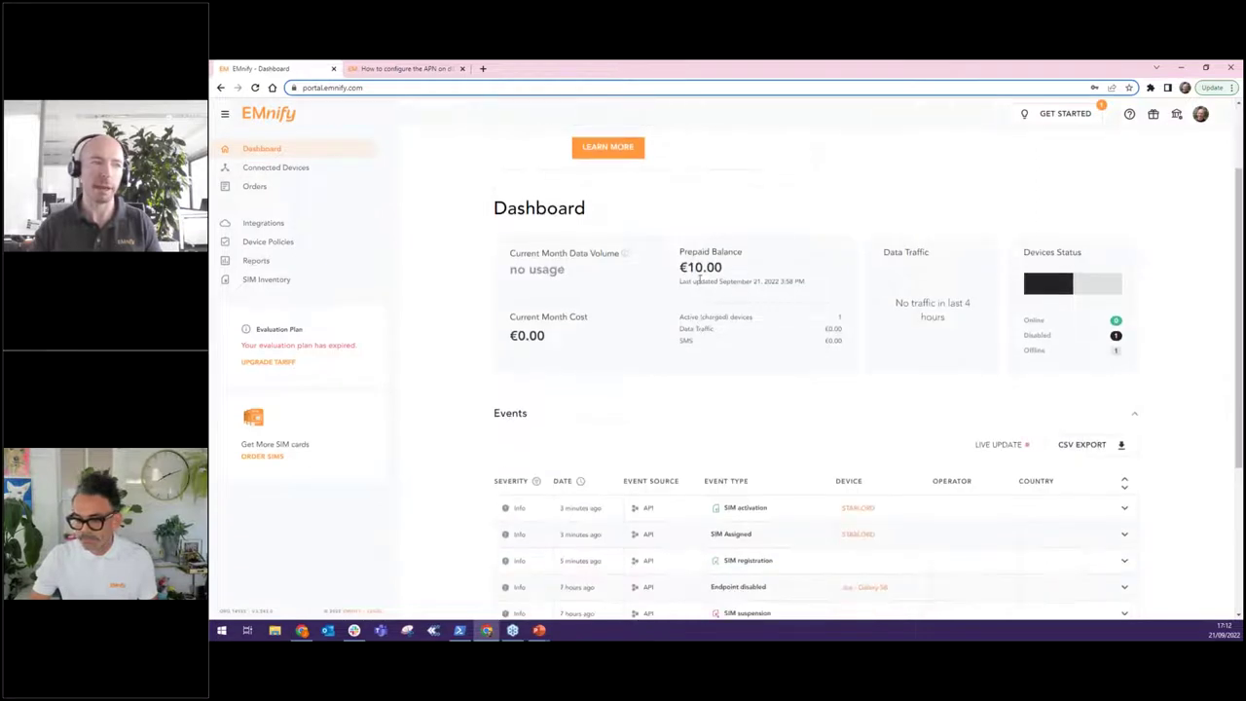
scroll(708, 375, "up", 3)
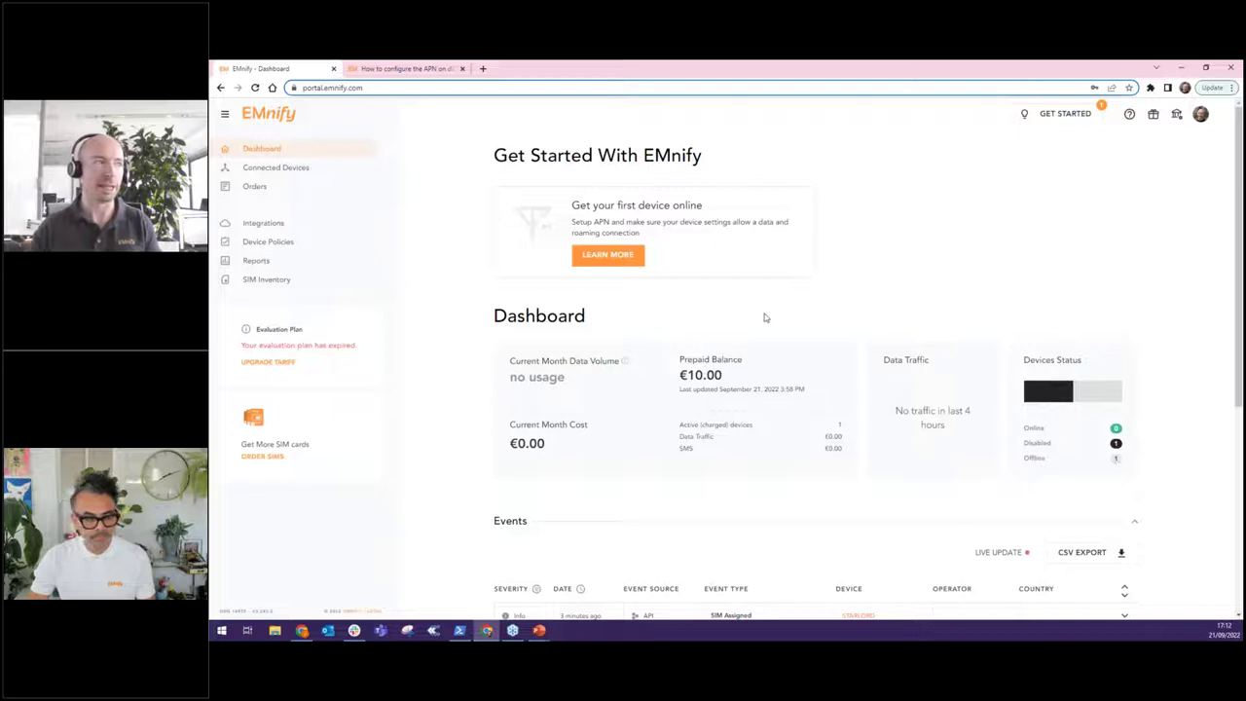
scroll(765, 318, "down", 1)
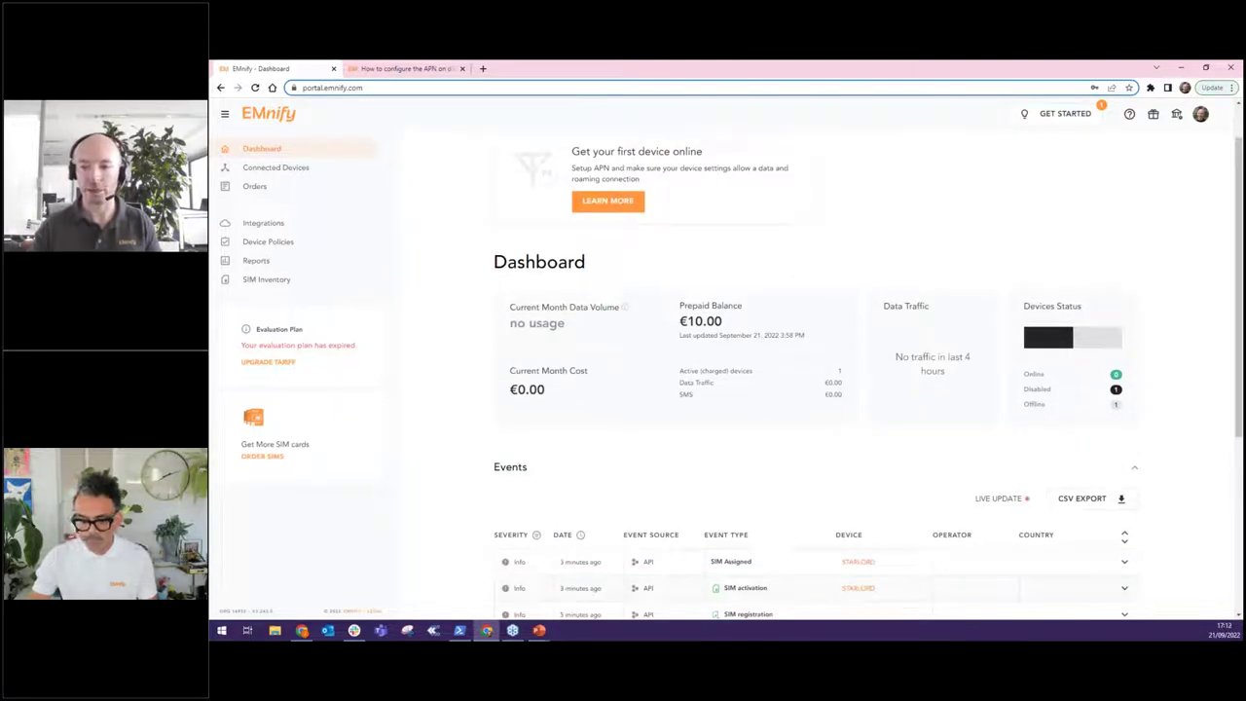
left_click(301, 629)
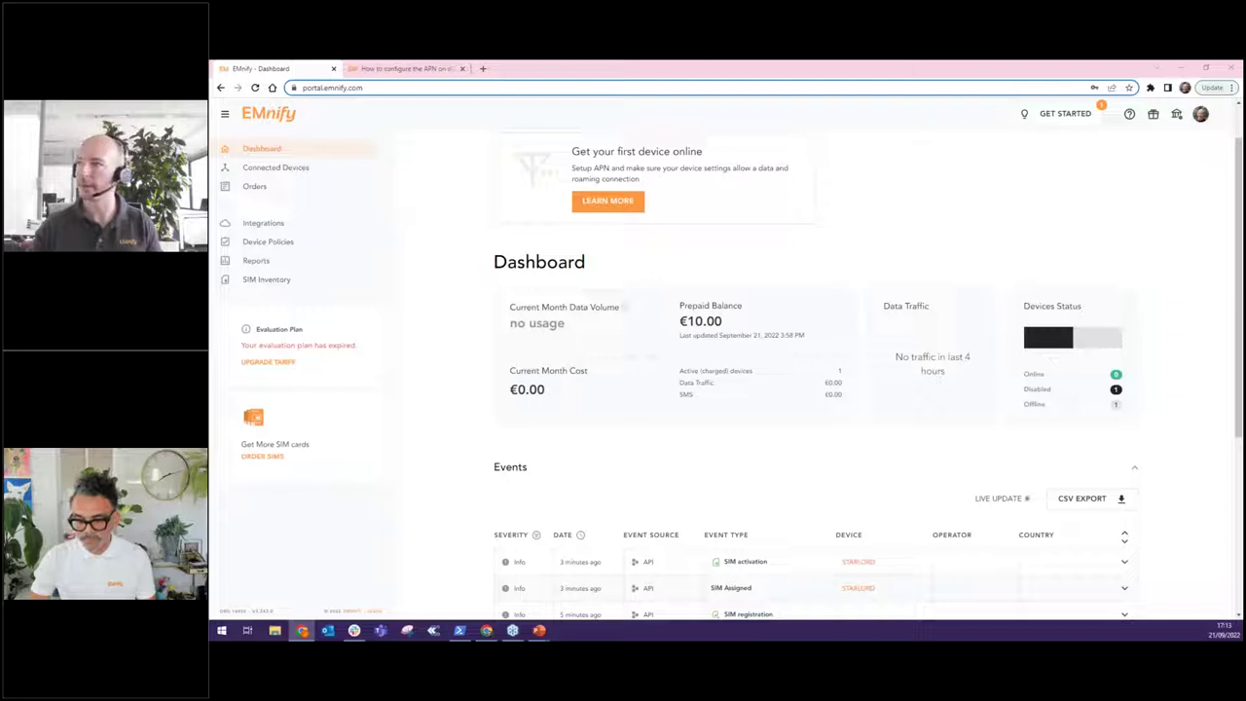
- Switch to the production account's window and view its Connected Devices list
key("alt+Tab")
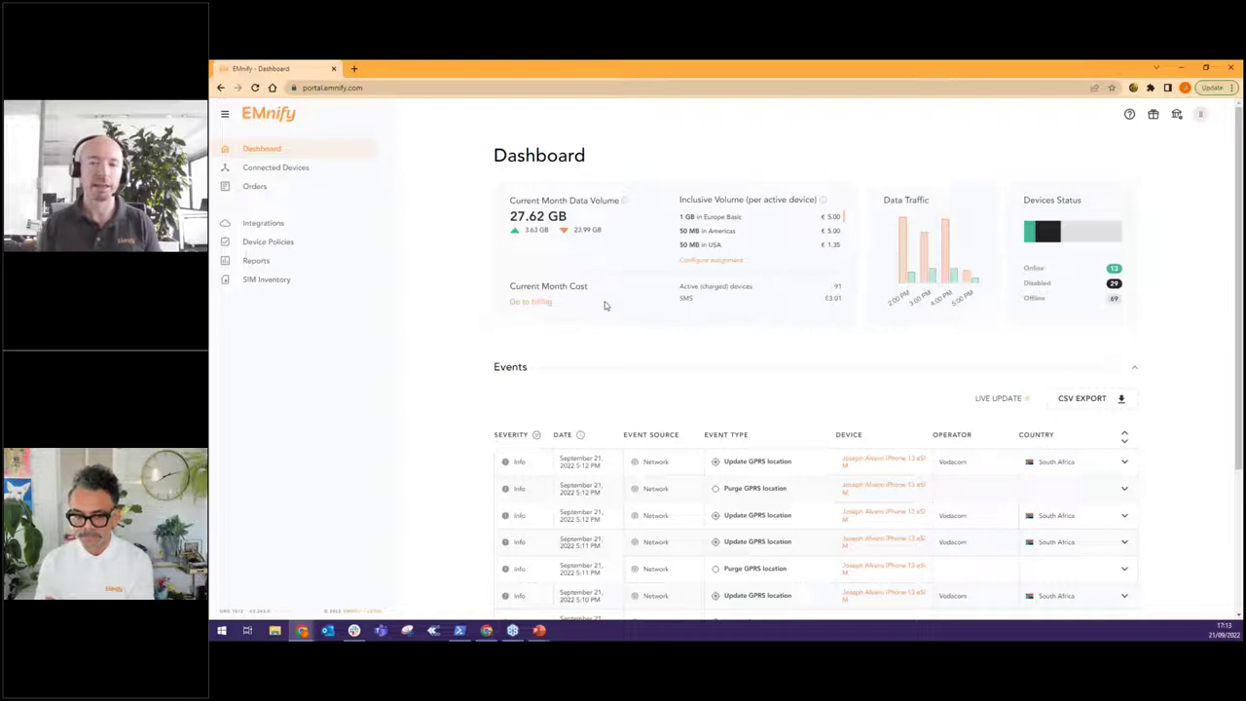
left_click(310, 171)
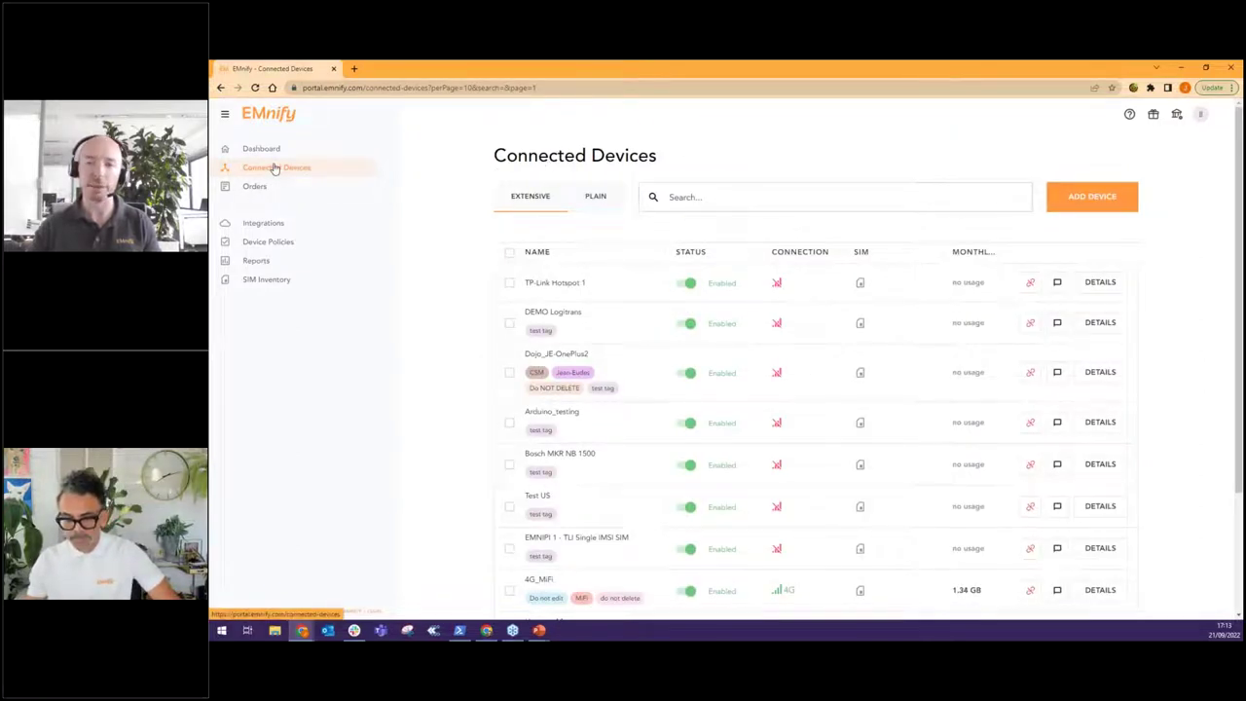
- Search Connected Devices for tag:jj to show the four JJ-tagged devices
left_click(697, 197)
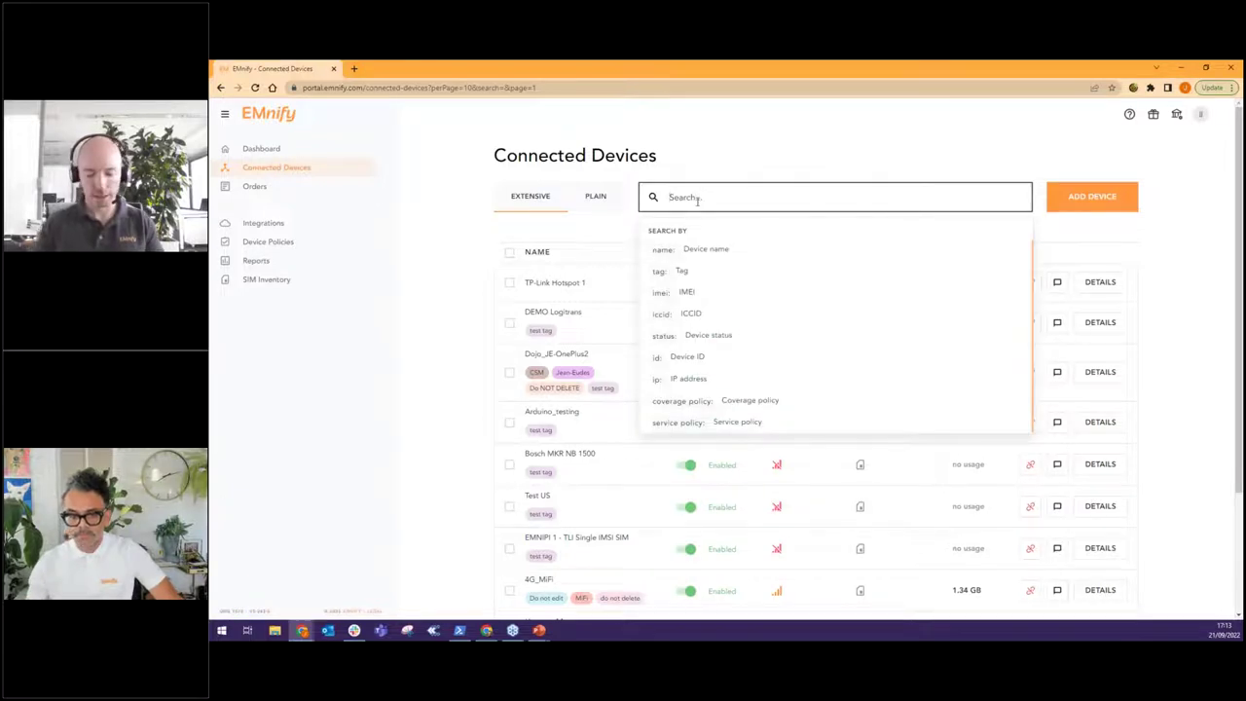
type("tag:jj")
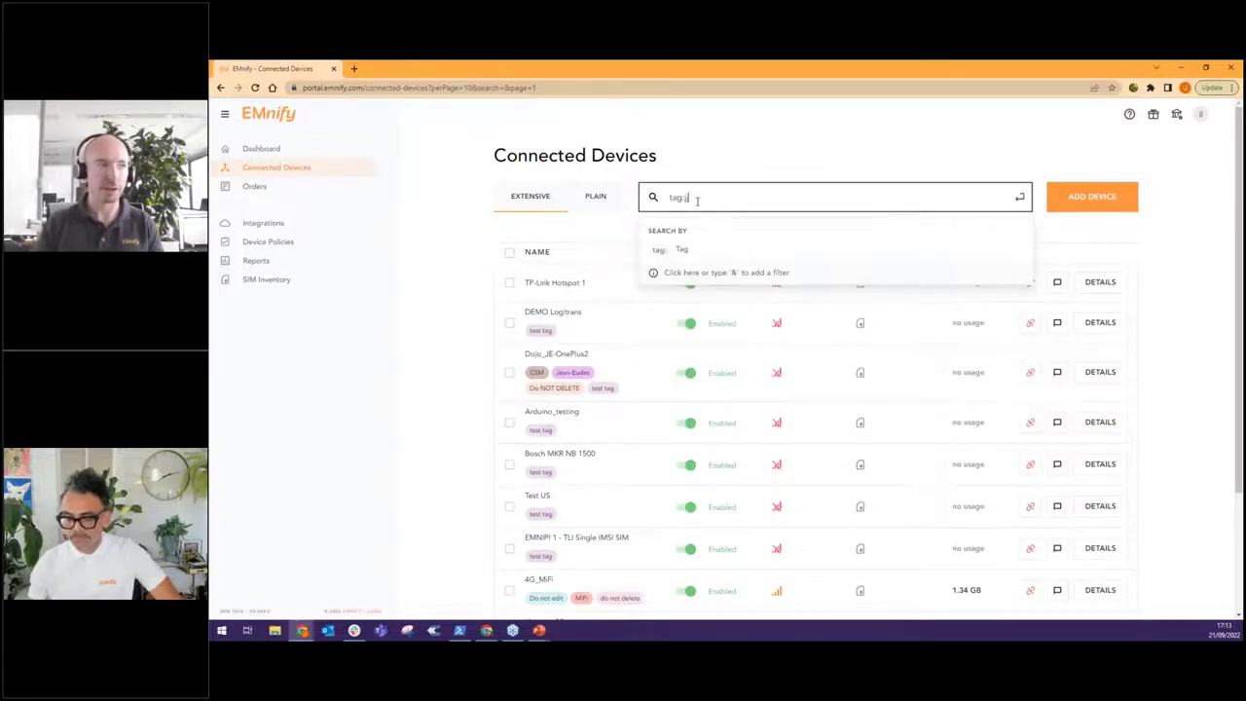
key("Return")
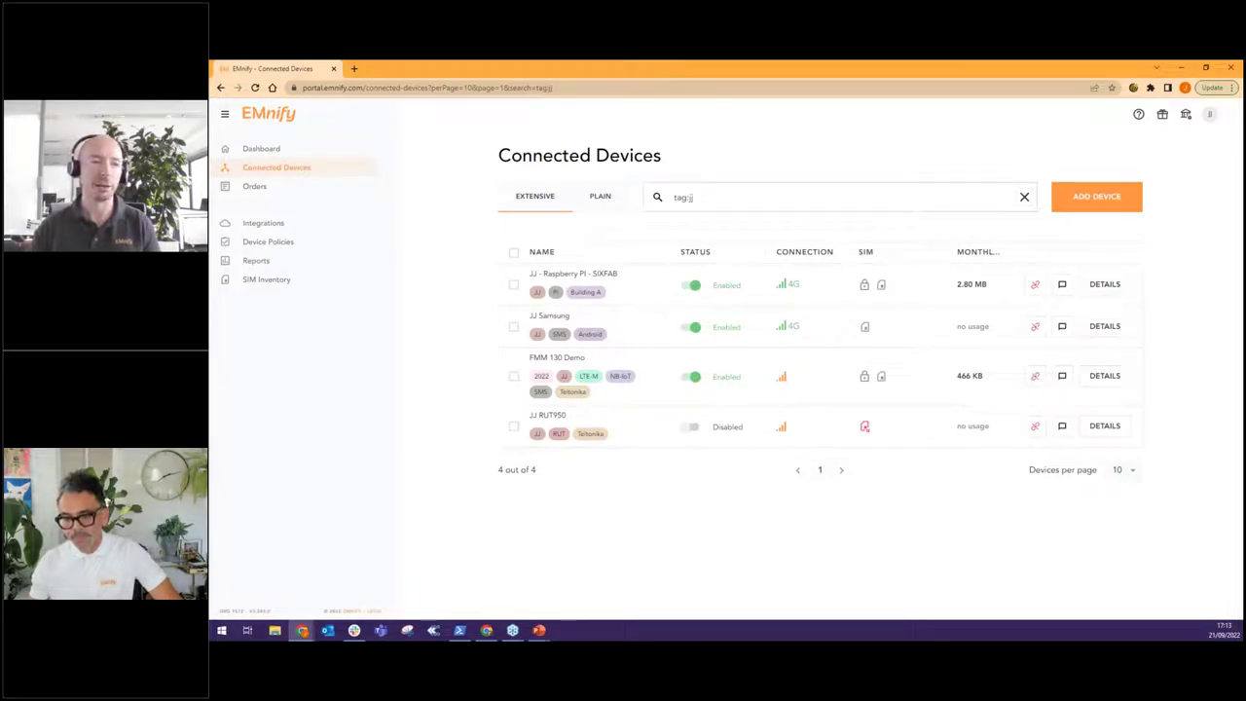
- Open the JJ - Raspberry PI - SIXFAB details and show its 369 network events
left_click(1103, 284)
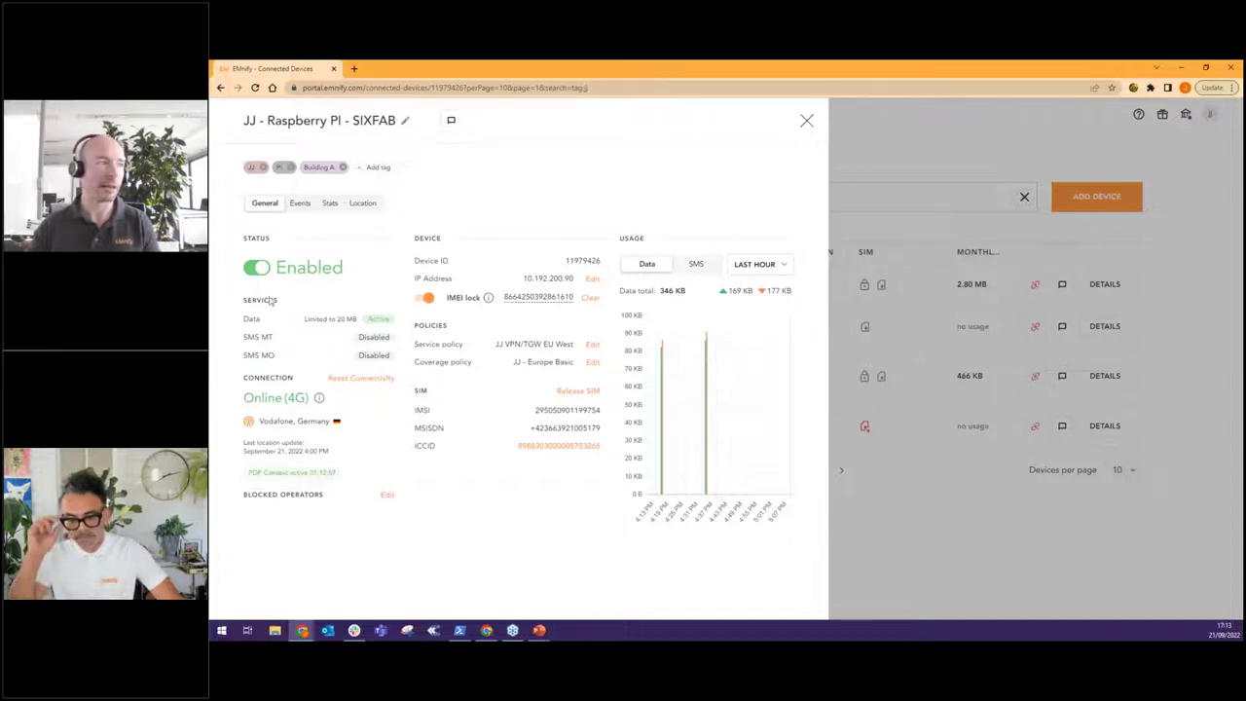
left_click(301, 204)
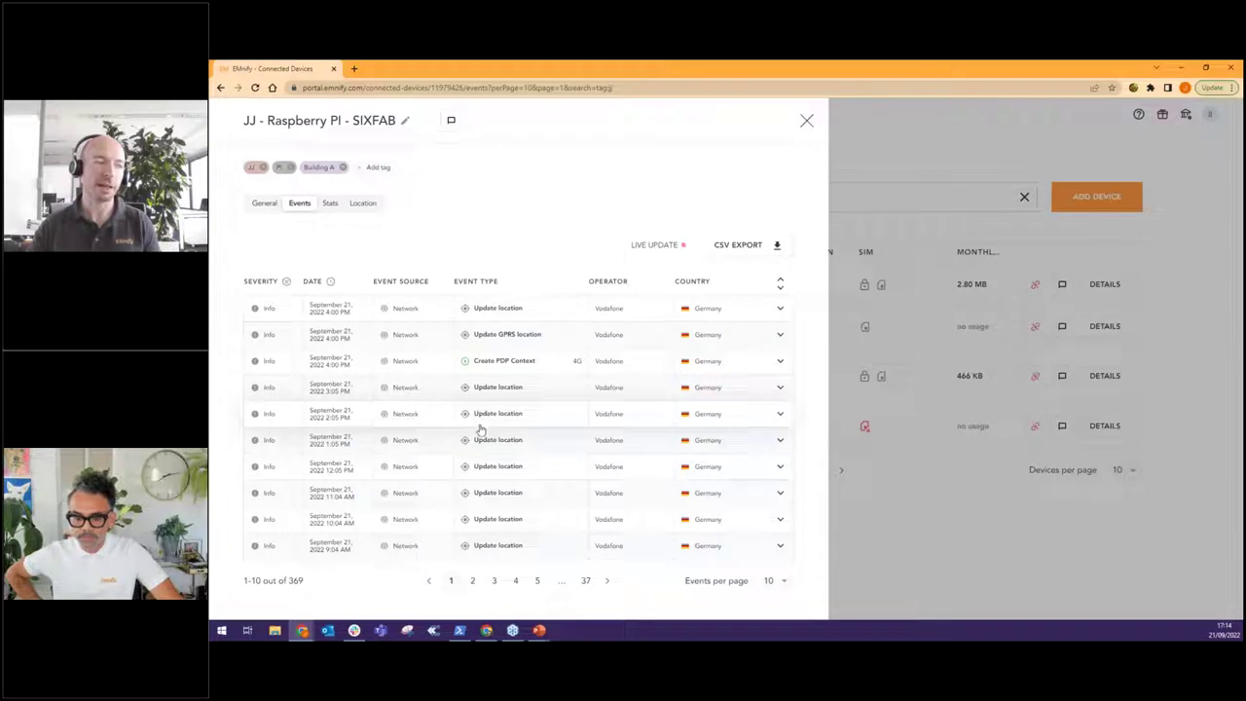
- Expand the 3:05 PM Update location and Create PDP Context events to reveal their IDs and descriptions
left_click(507, 395)
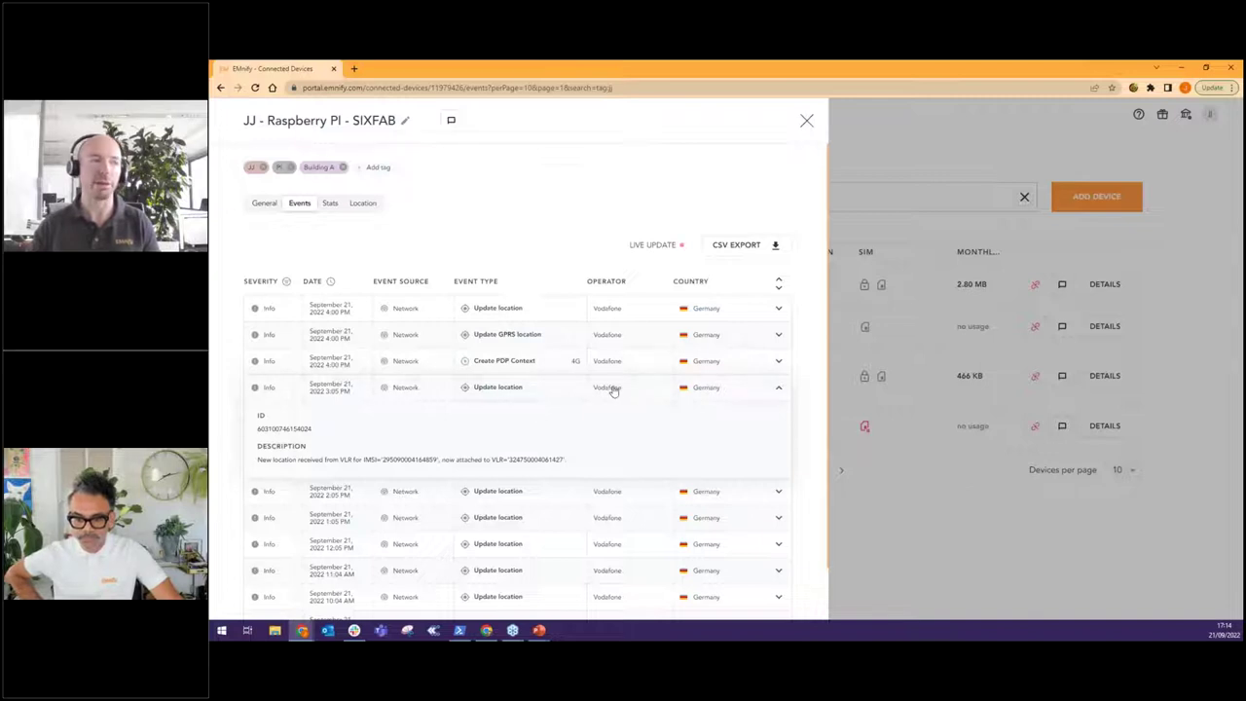
left_click(534, 335)
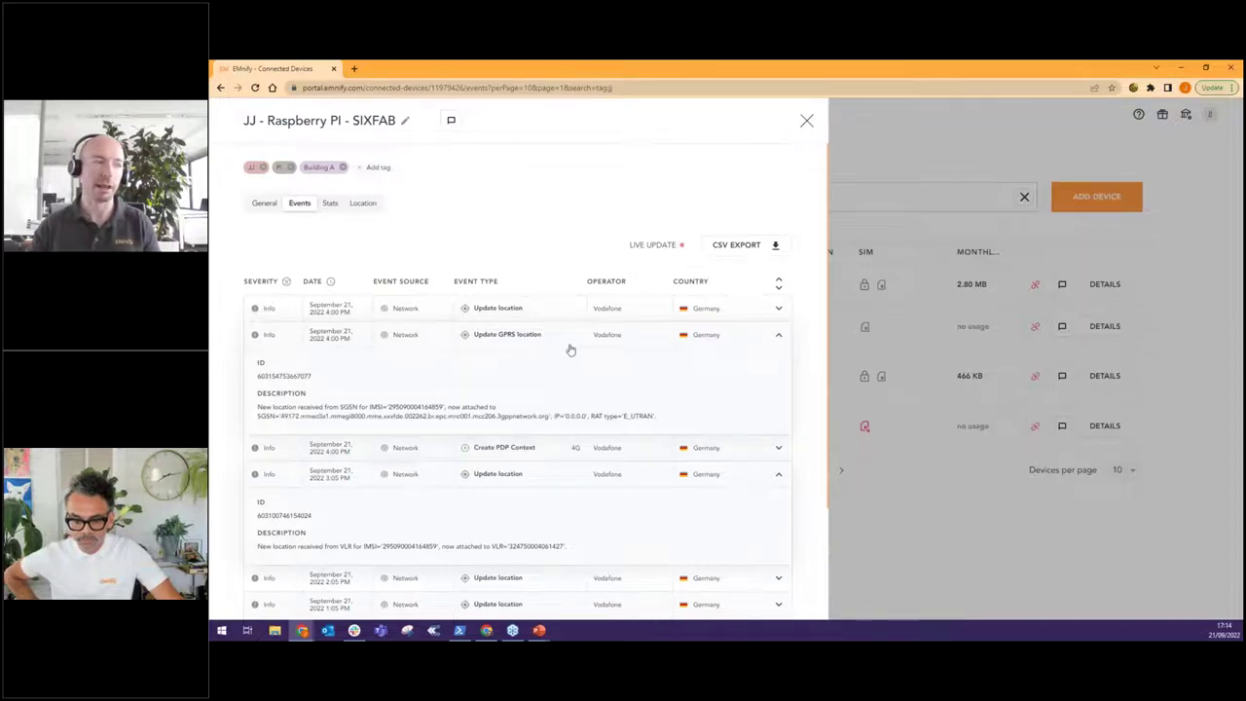
left_click(571, 341)
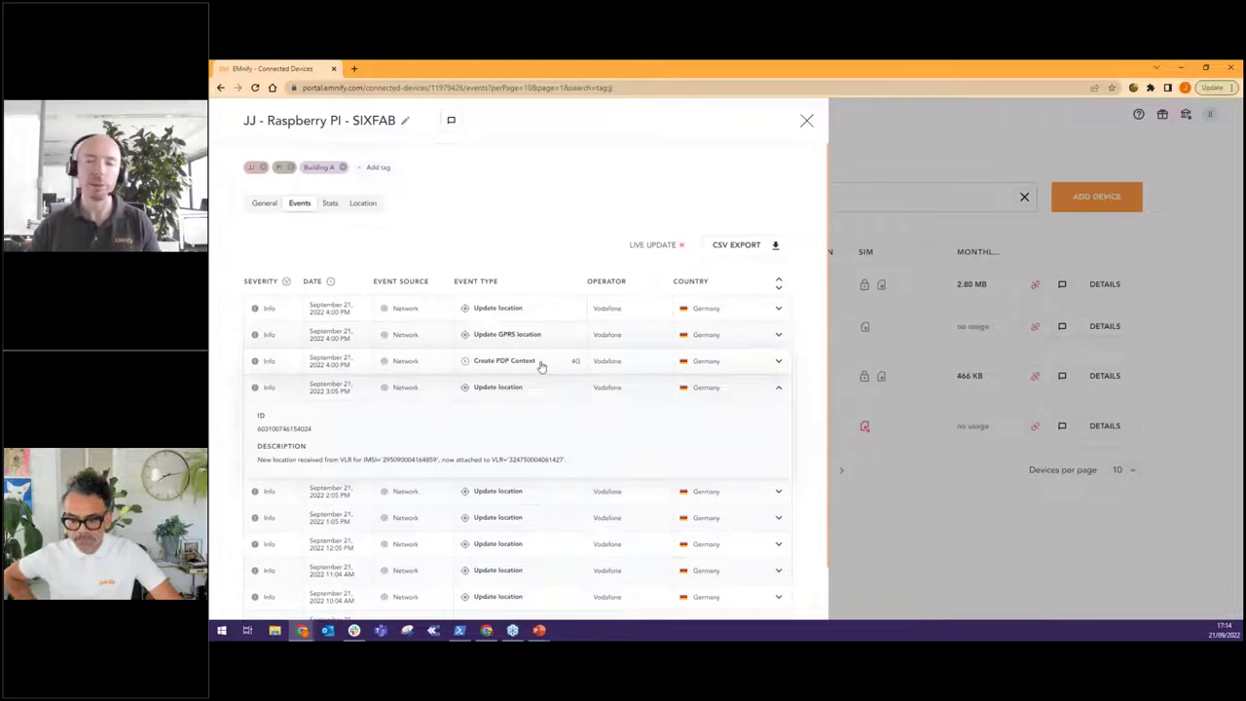
left_click(541, 366)
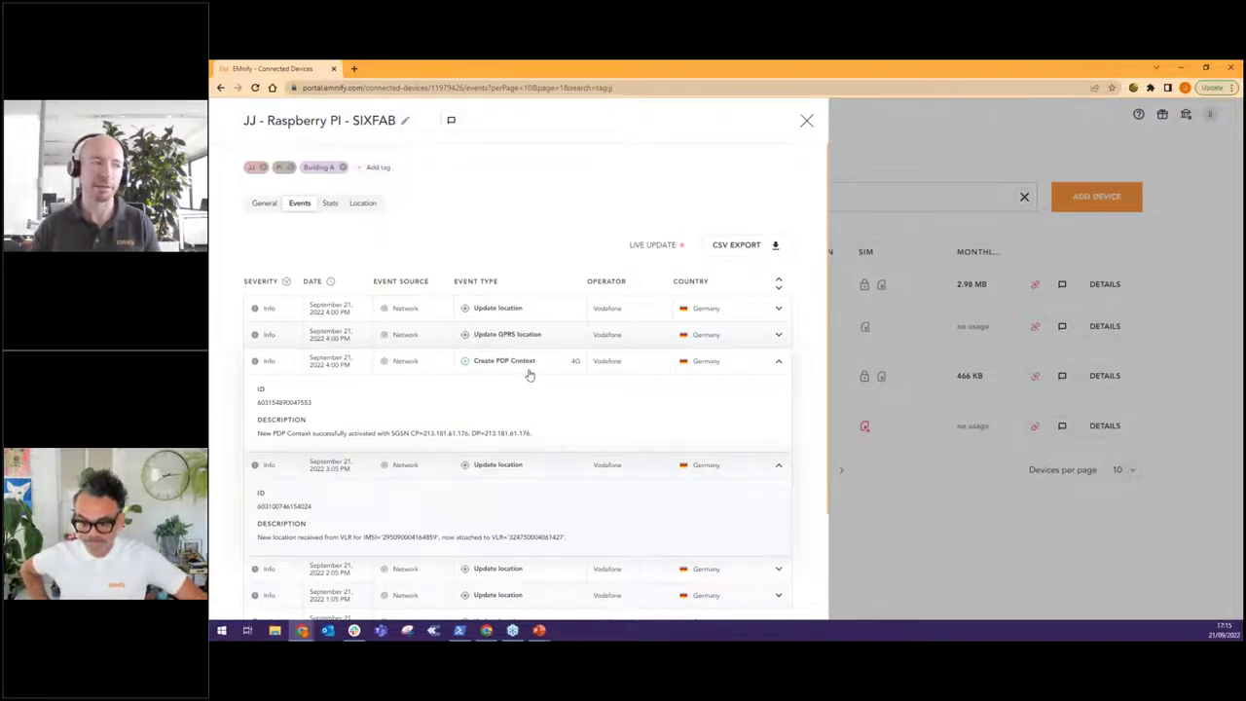
scroll(529, 374, "down", 1)
scroll(347, 208, "up", 1)
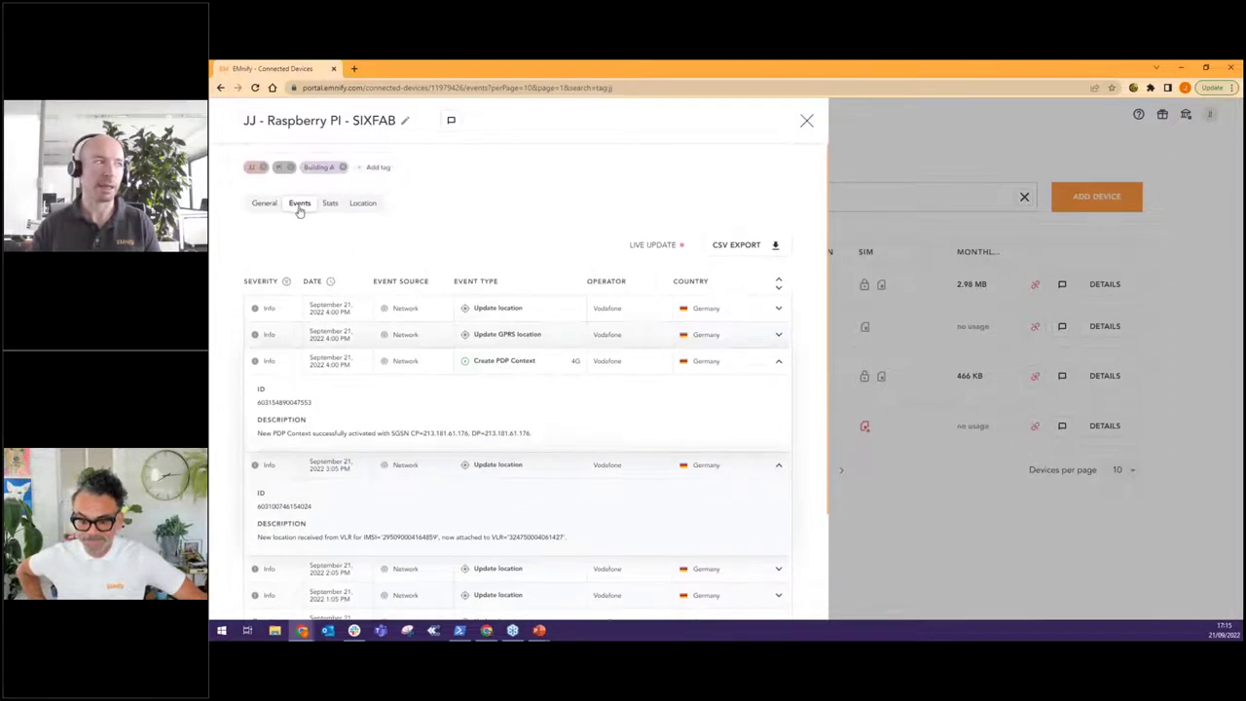
- Review the device's weekly usage of 1.59 MB in Stats, then view its Location tab
left_click(326, 203)
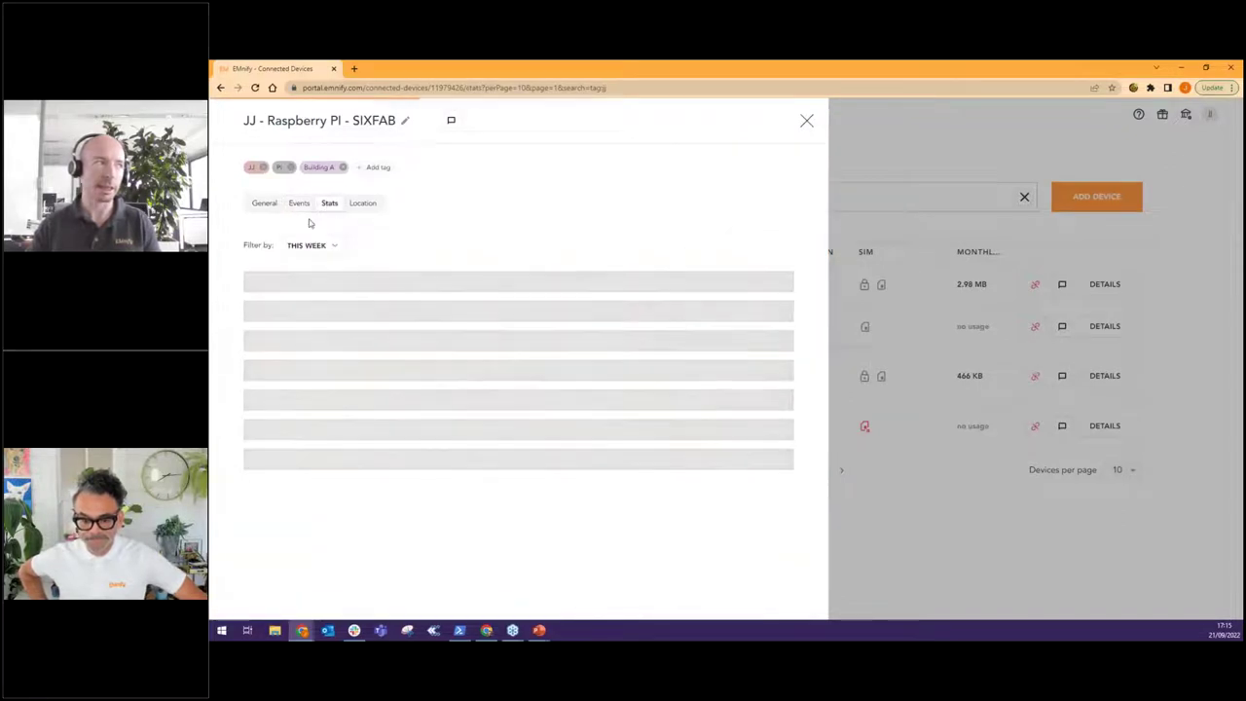
left_click(263, 205)
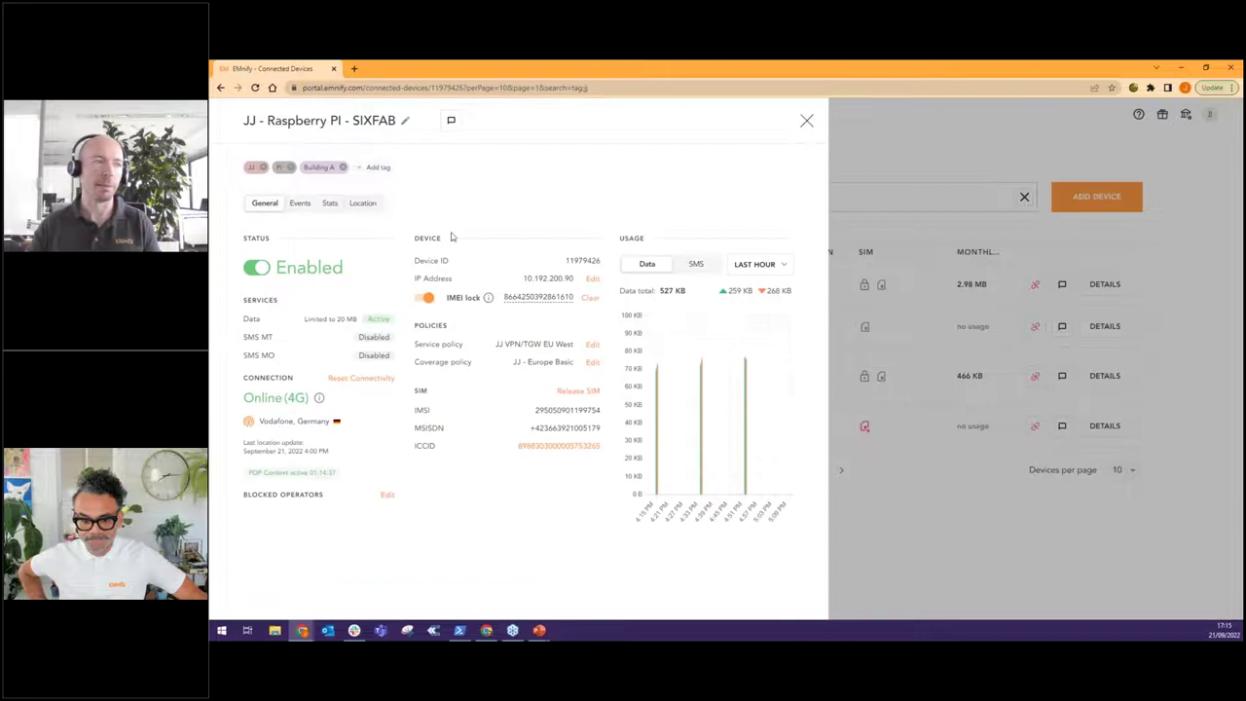
left_click(756, 266)
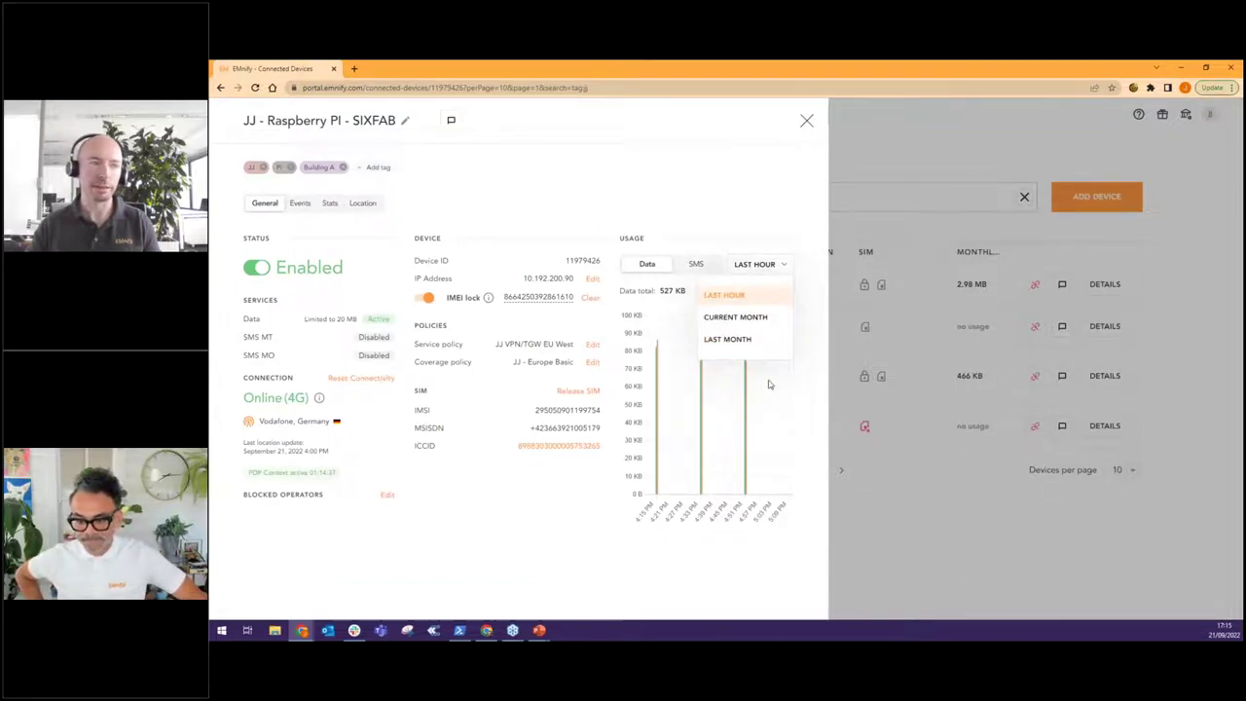
left_click(327, 203)
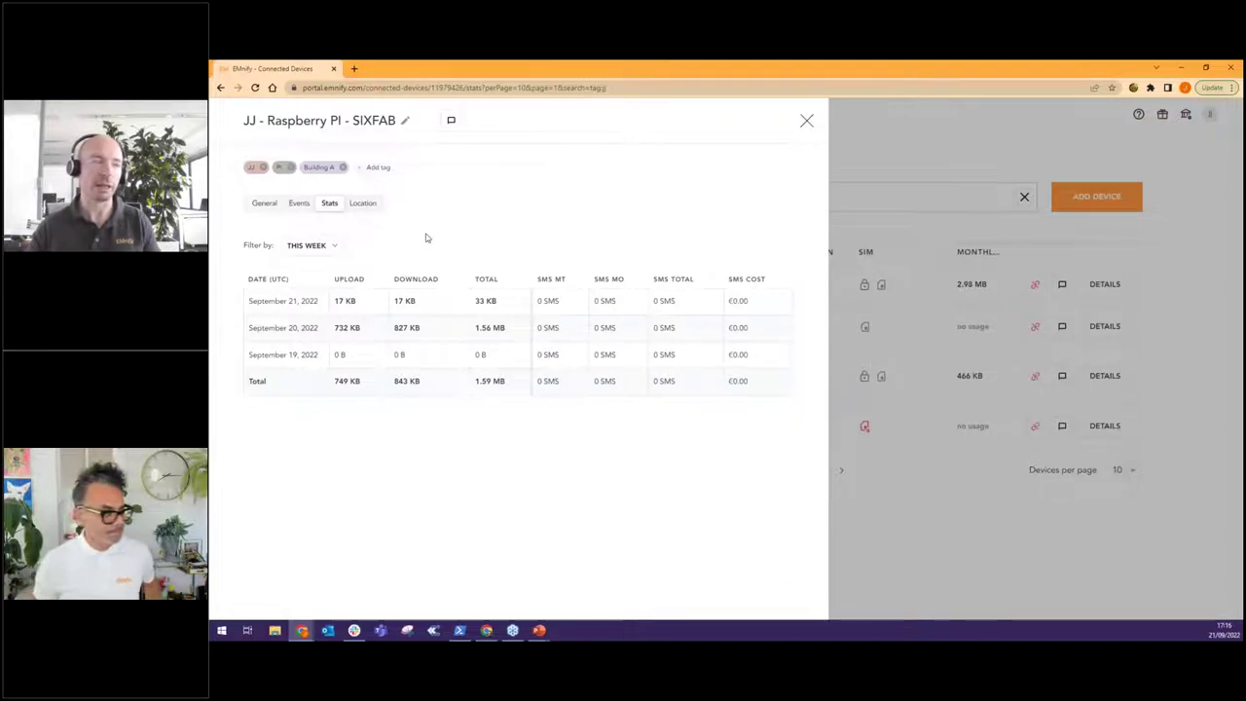
left_click(361, 206)
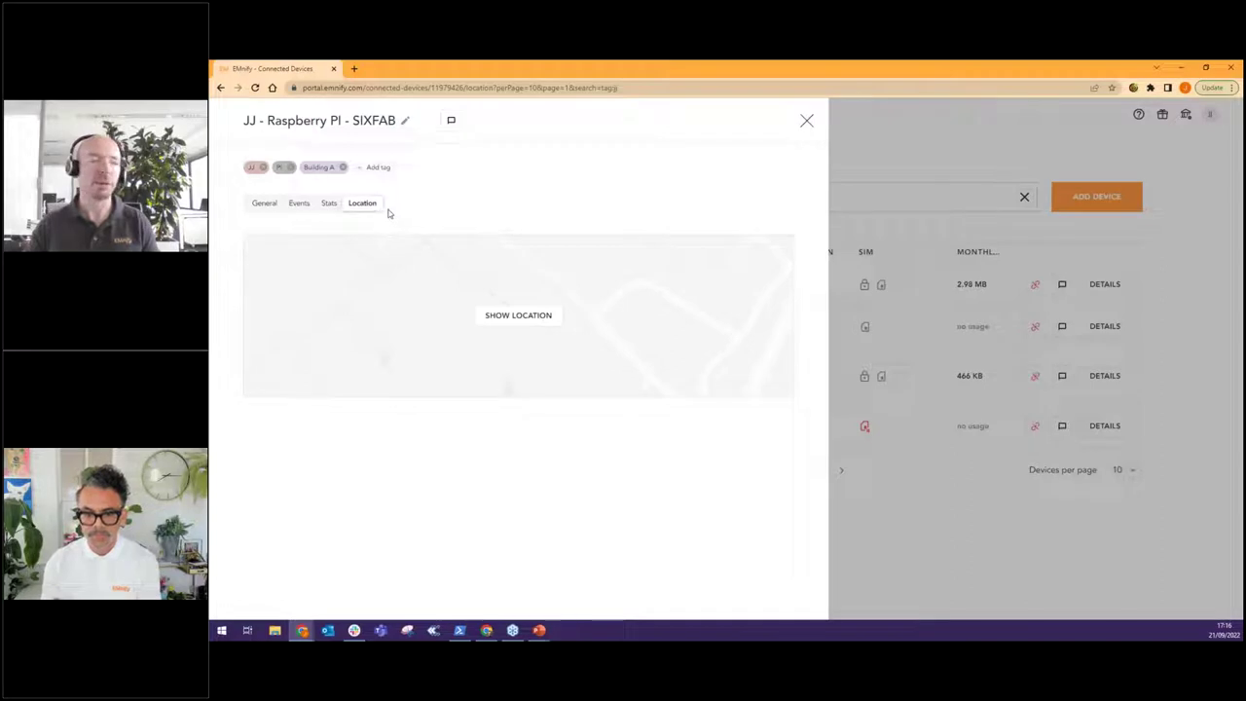
- Return to General and view the Online (4G) connectivity info popover, then dismiss it
left_click(265, 203)
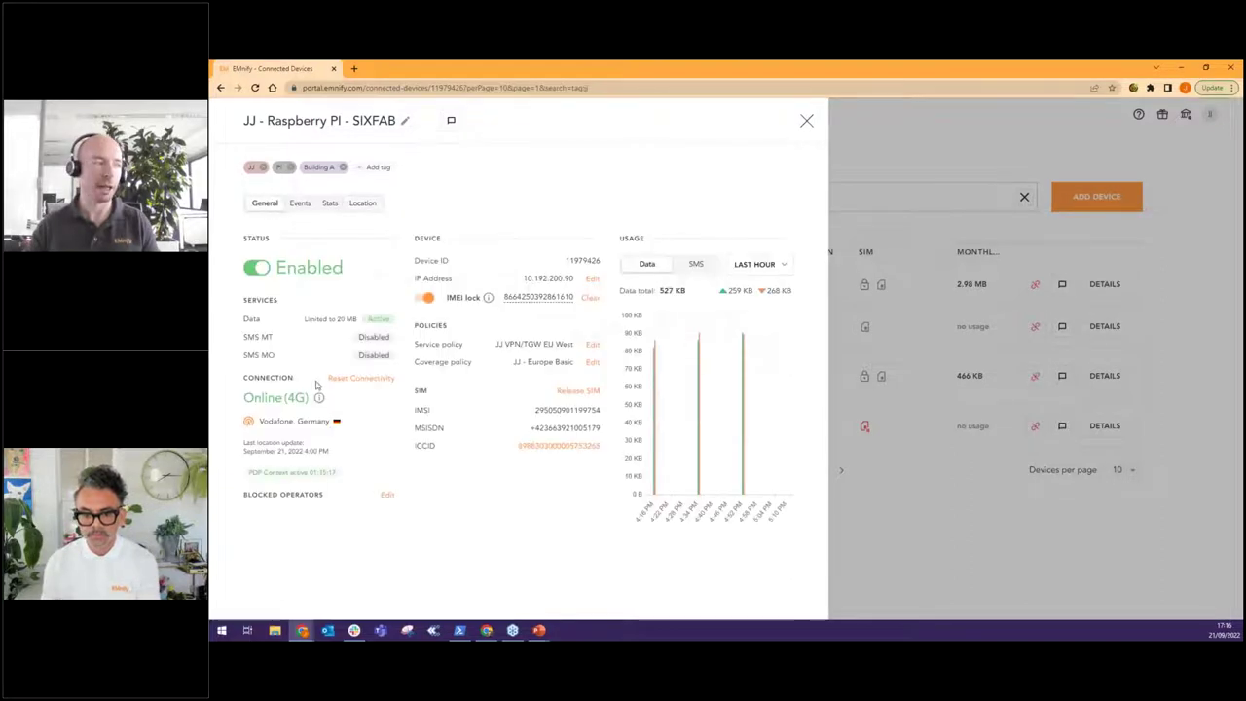
mouse_move(318, 398)
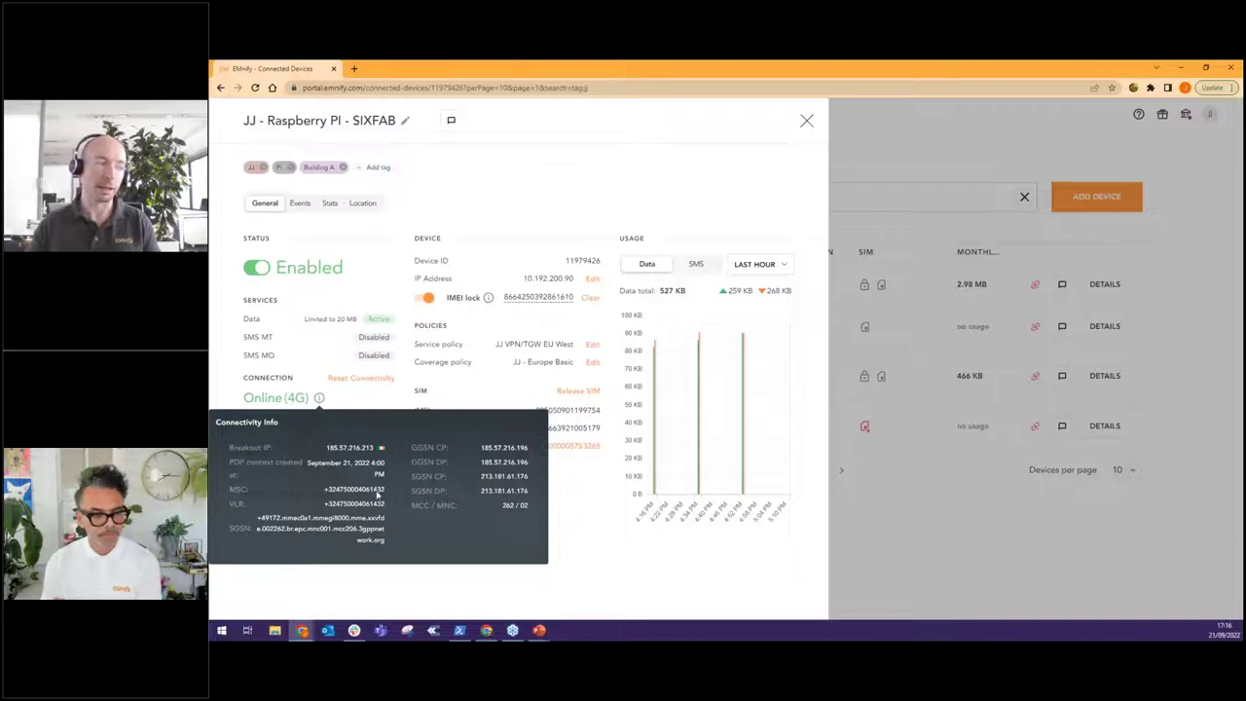
left_click(399, 396)
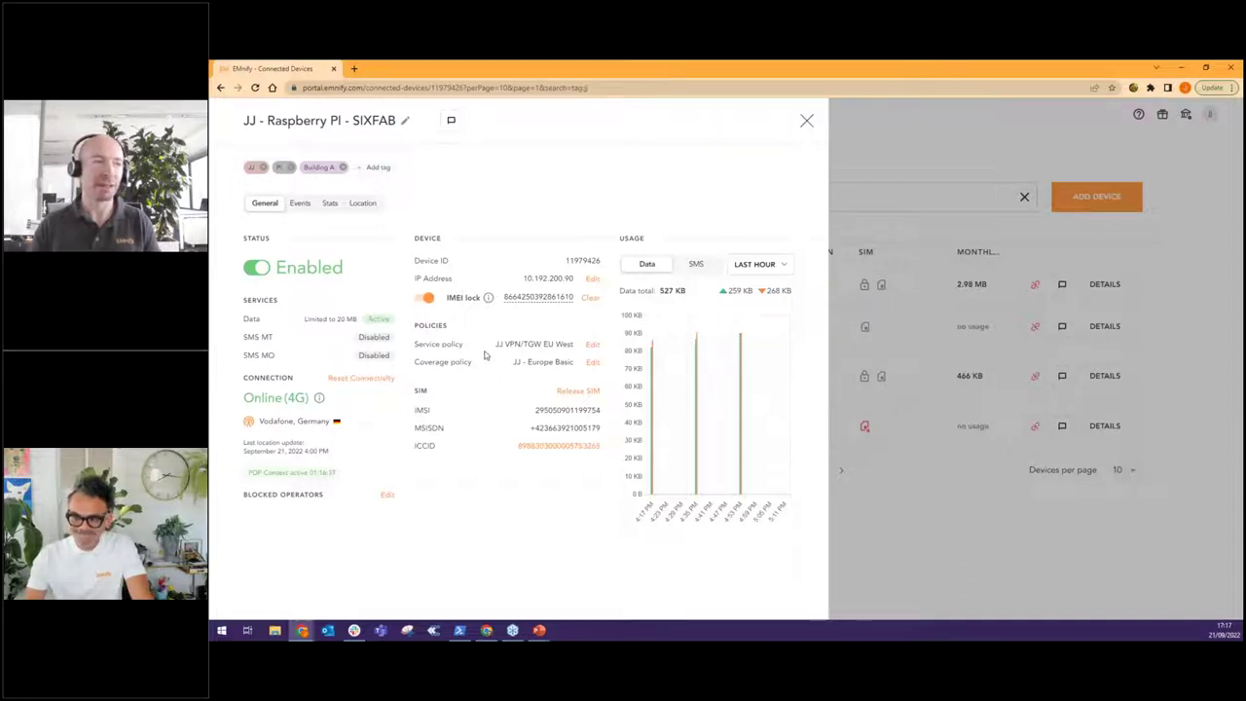
mouse_move(489, 299)
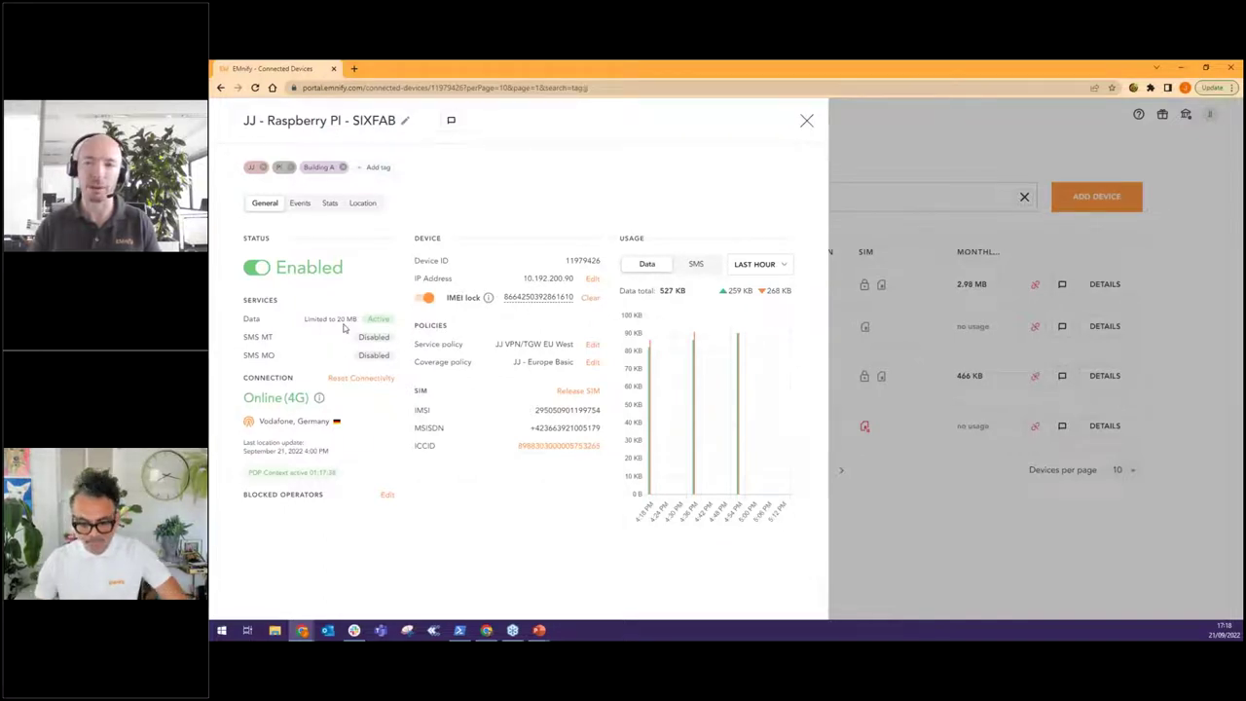
- Switch to the Events tab listing the device's 369 Vodafone network events
left_click(300, 204)
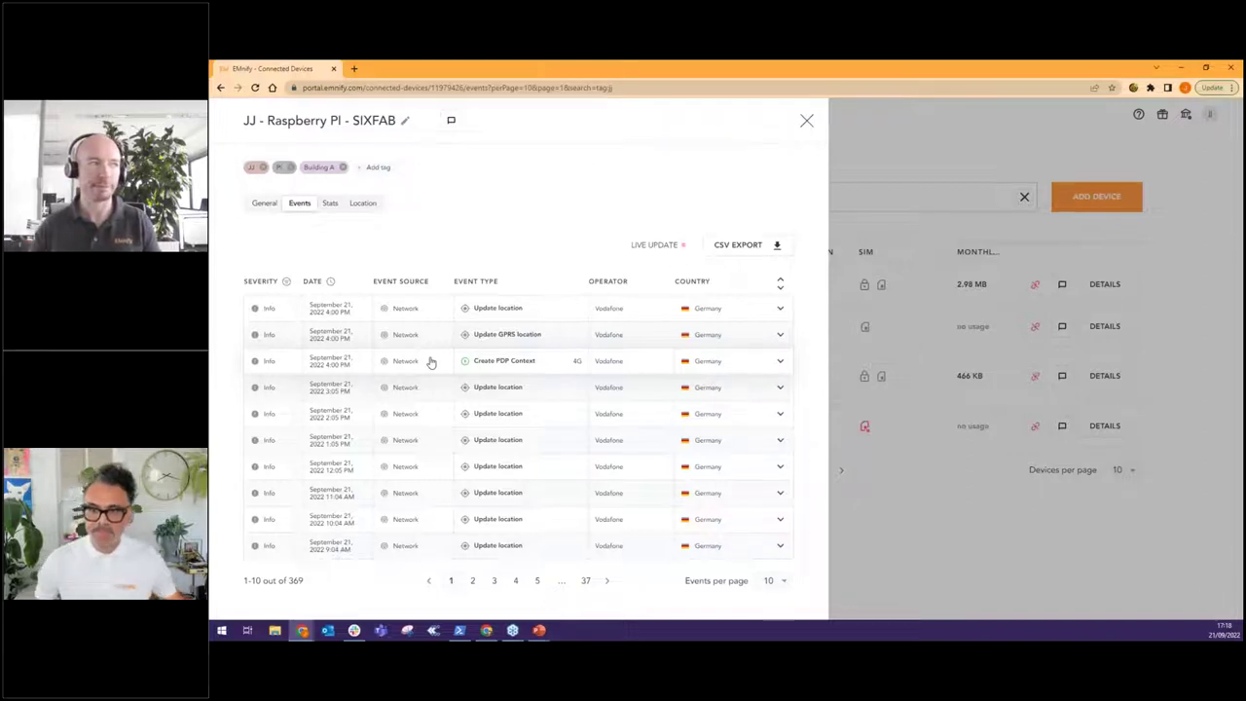
- Go back to the General tab and turn on the SIM's IMEI lock
left_click(262, 203)
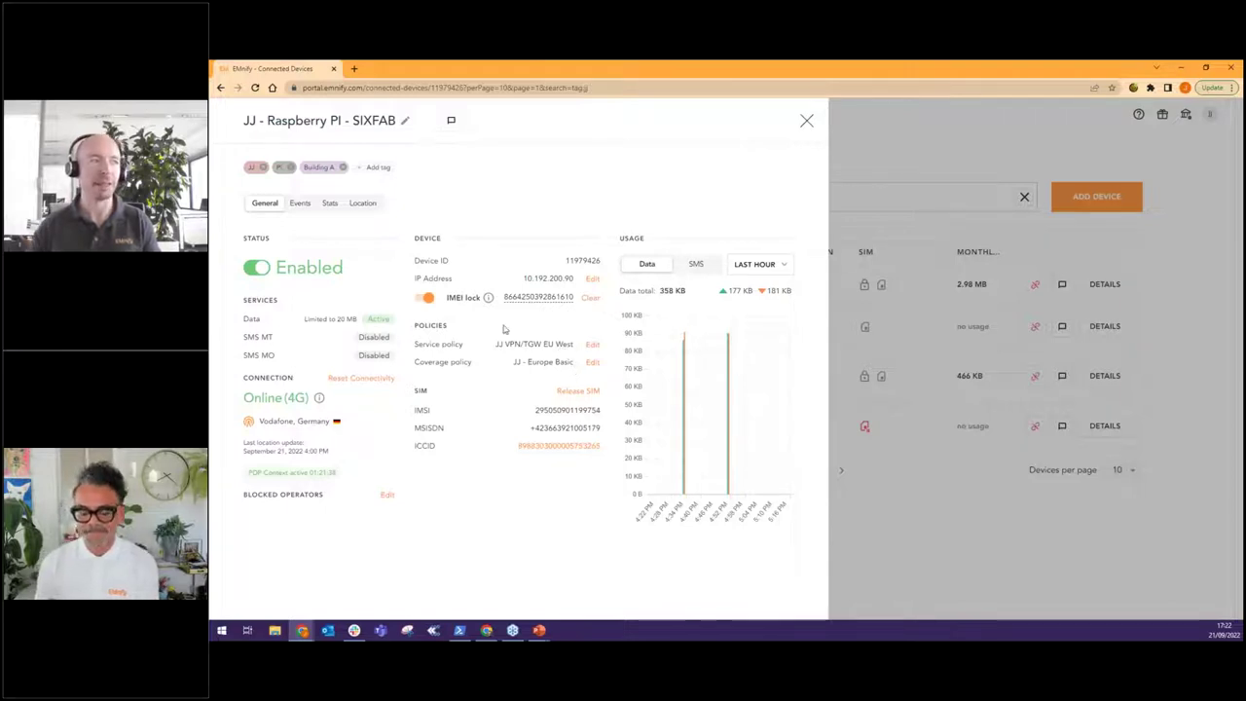
left_click(424, 298)
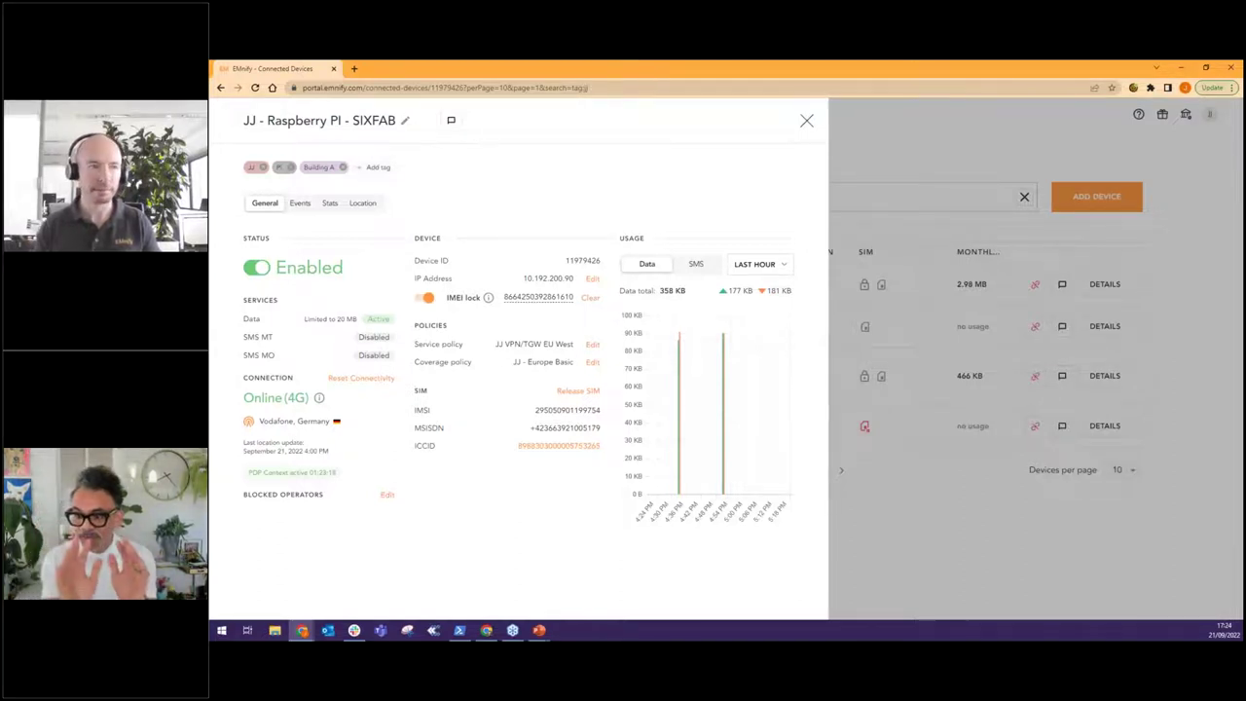
- Close the Raspberry PI device panel and focus the Connected Devices search field
left_click(806, 124)
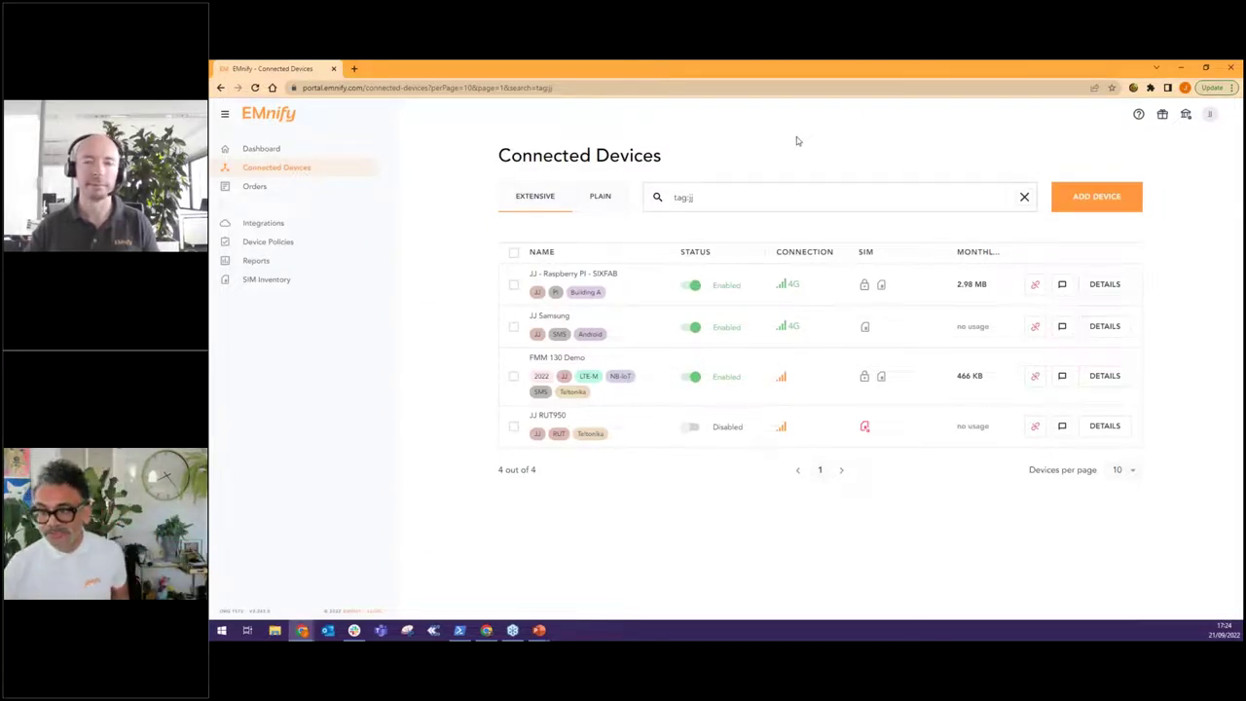
left_click(732, 197)
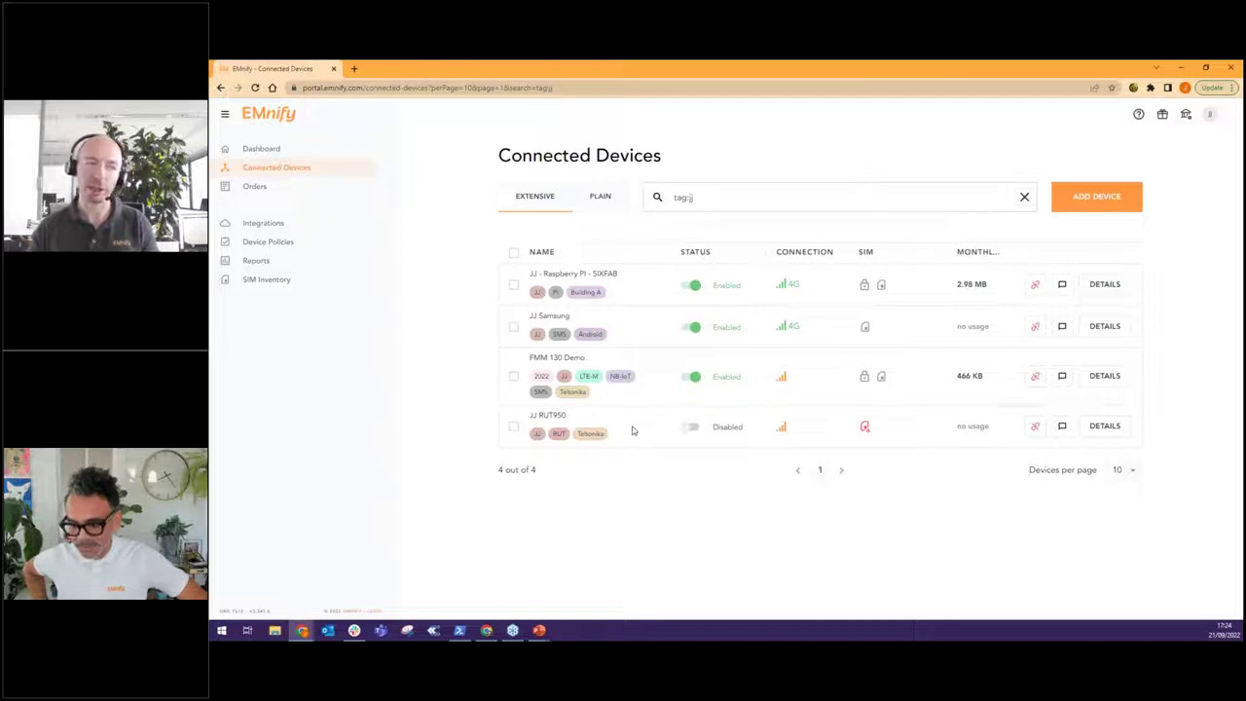
- Select all four tagged devices and start a Send SMS message addressed to them
left_click(514, 254)
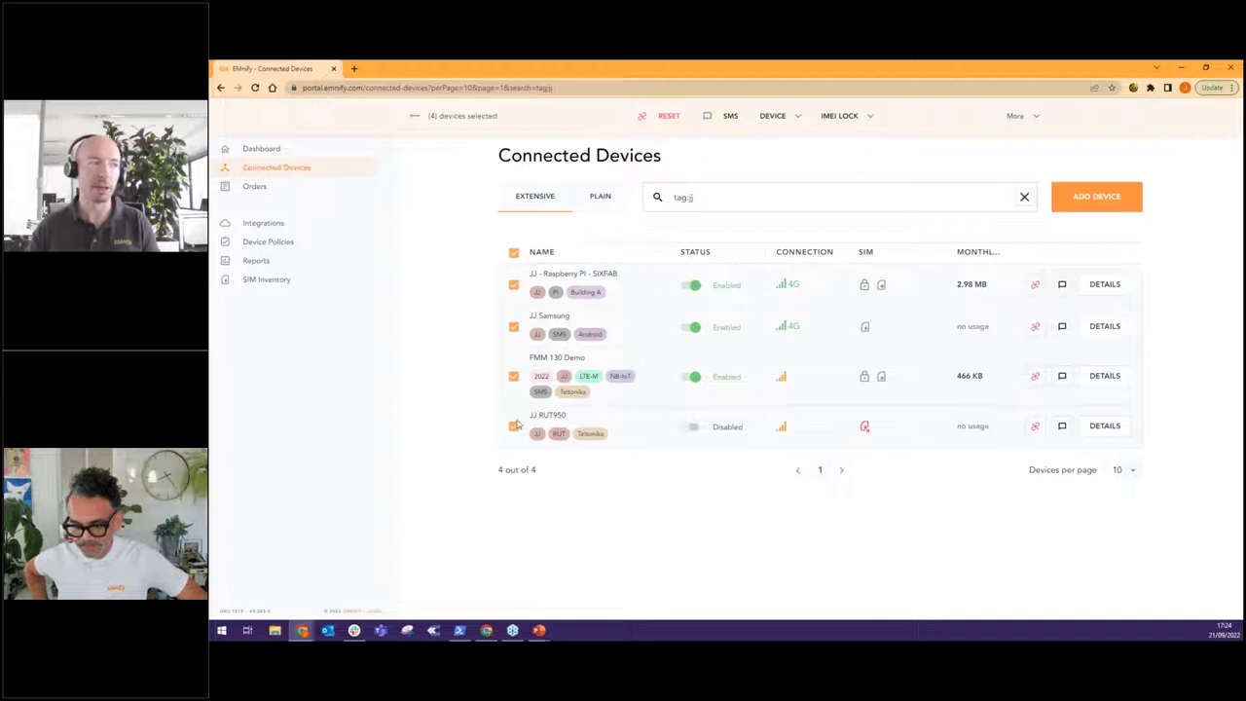
left_click(513, 254)
left_click(514, 284)
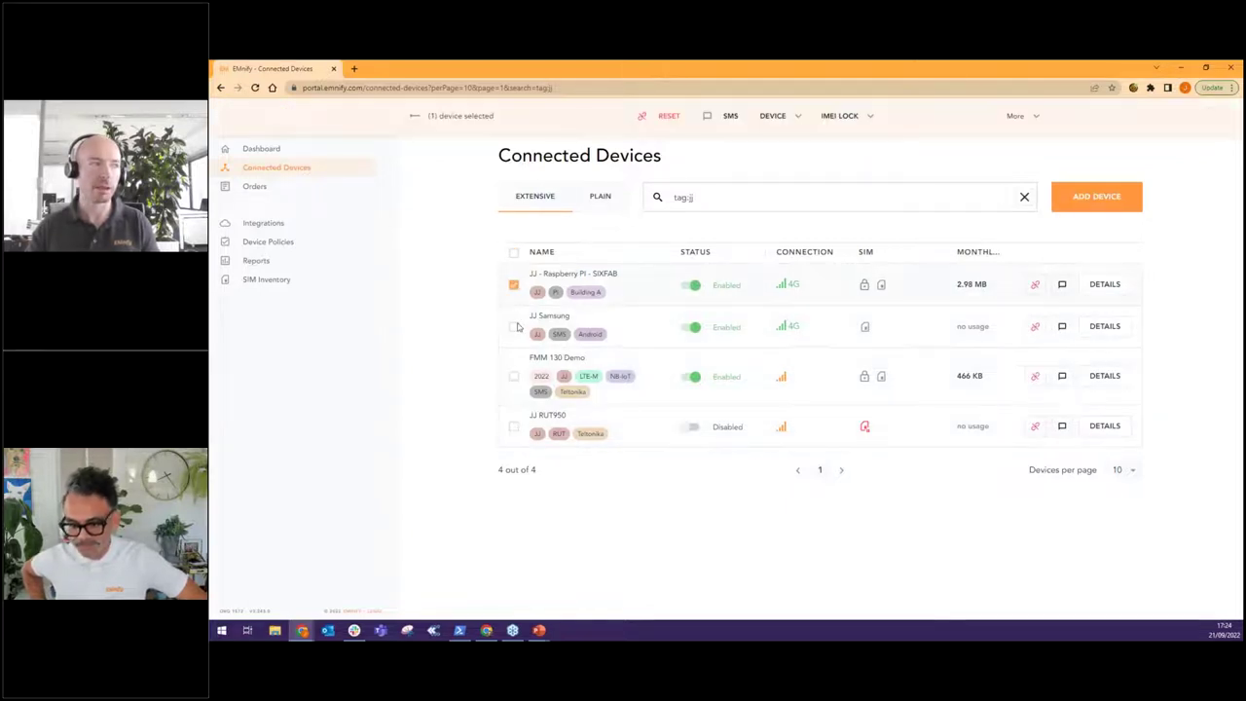
left_click(514, 327)
left_click(515, 256)
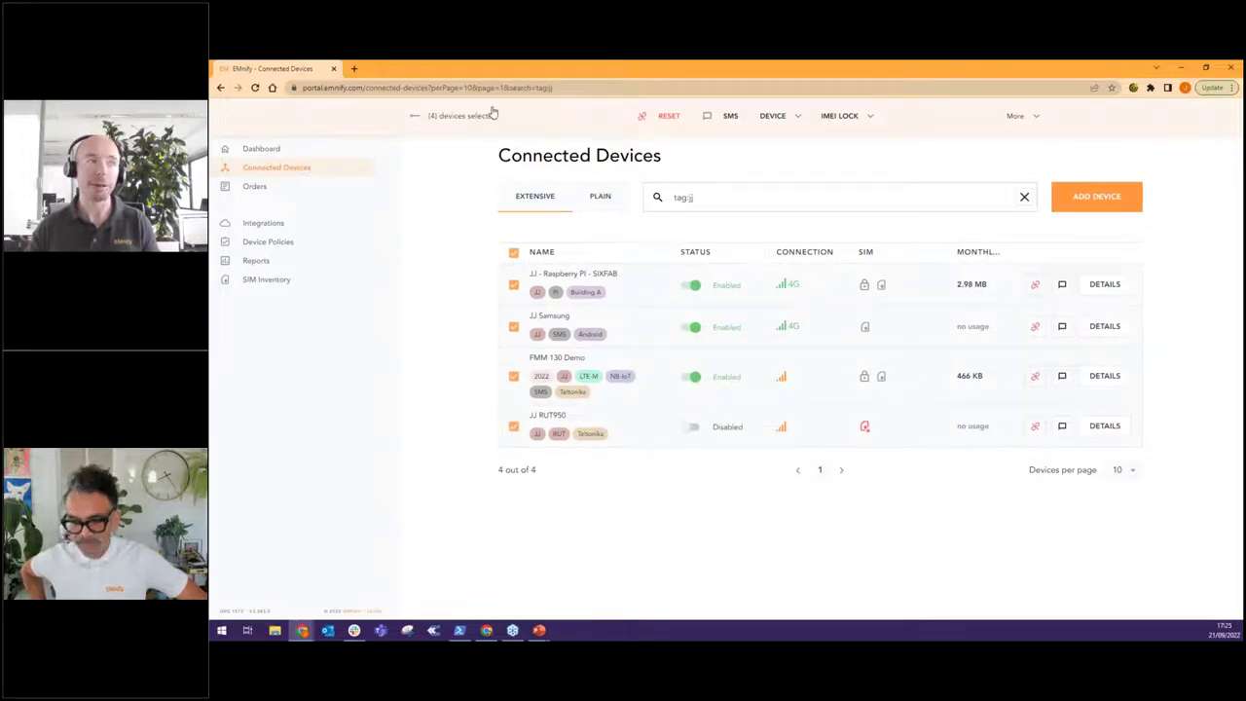
left_click(1015, 117)
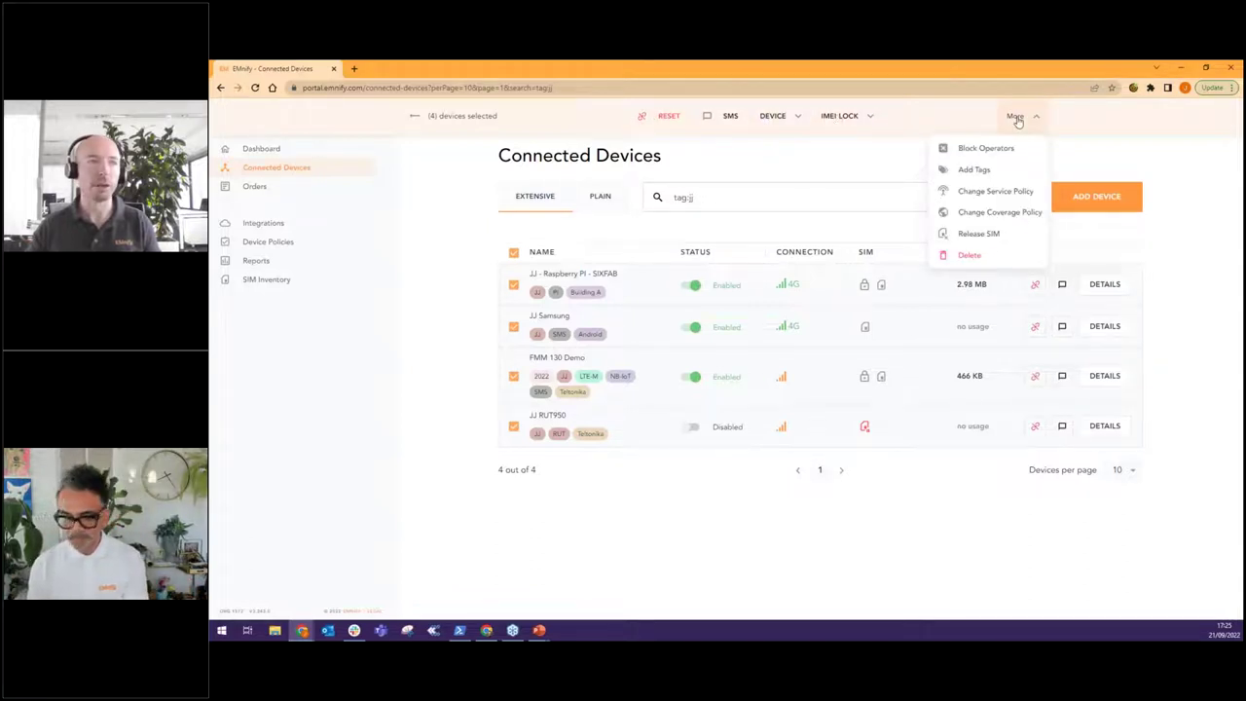
left_click(728, 116)
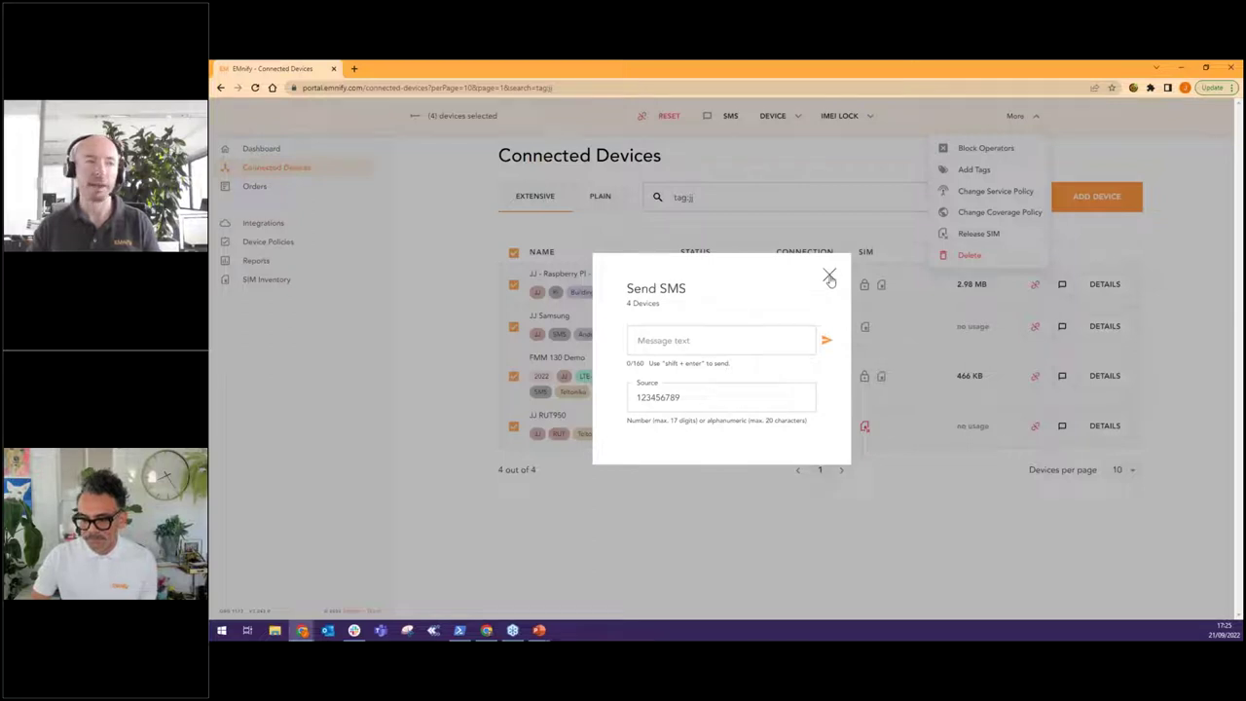
- Close the Send SMS dialog unsent, then open and dismiss the More bulk-actions list
left_click(705, 333)
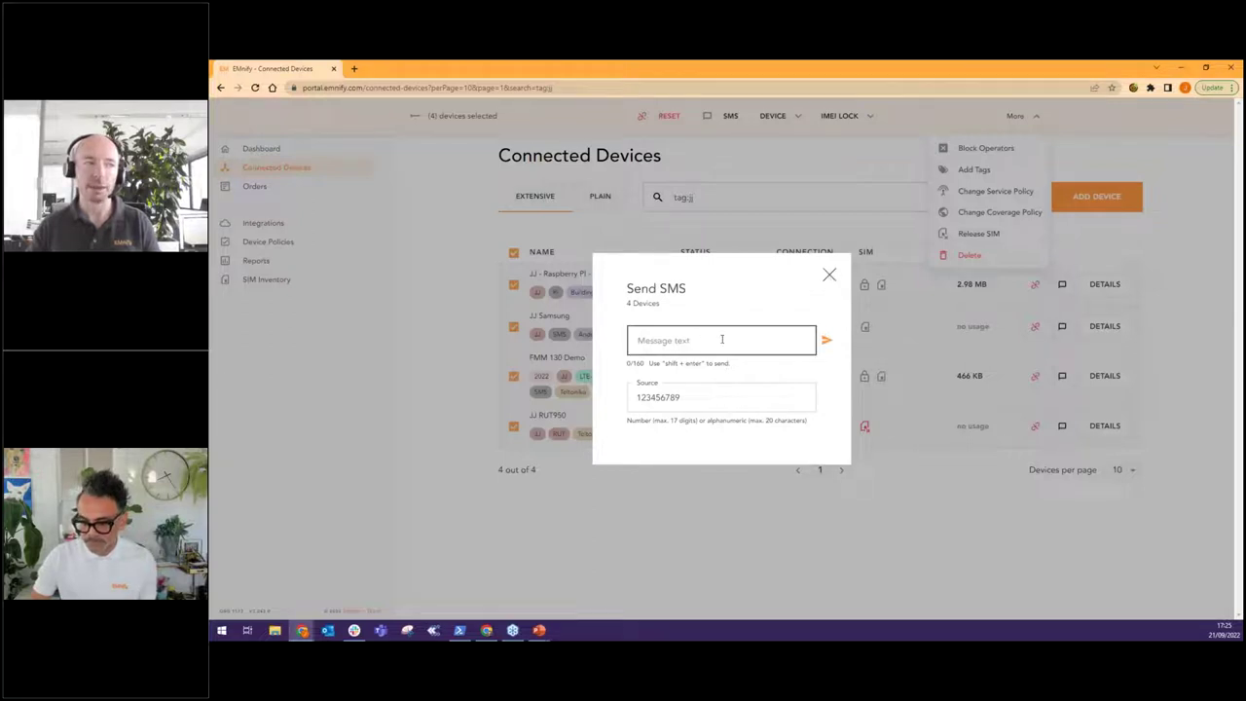
left_click(828, 276)
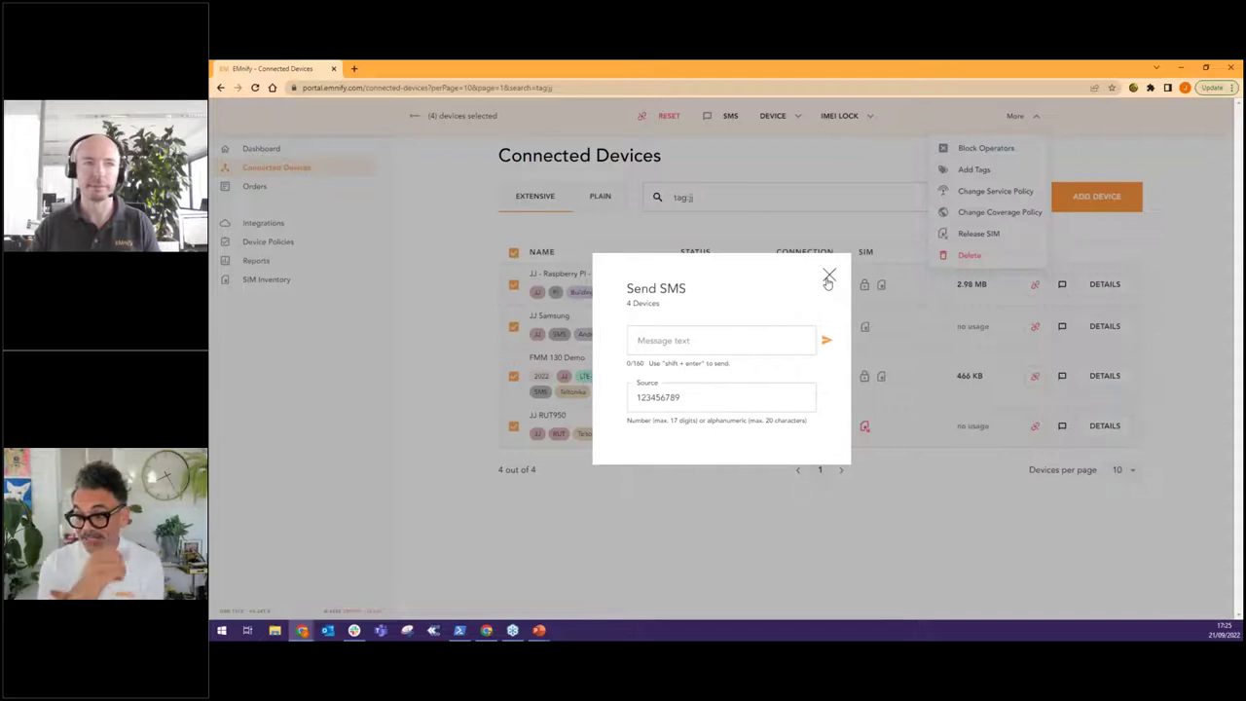
left_click(828, 278)
left_click(1012, 122)
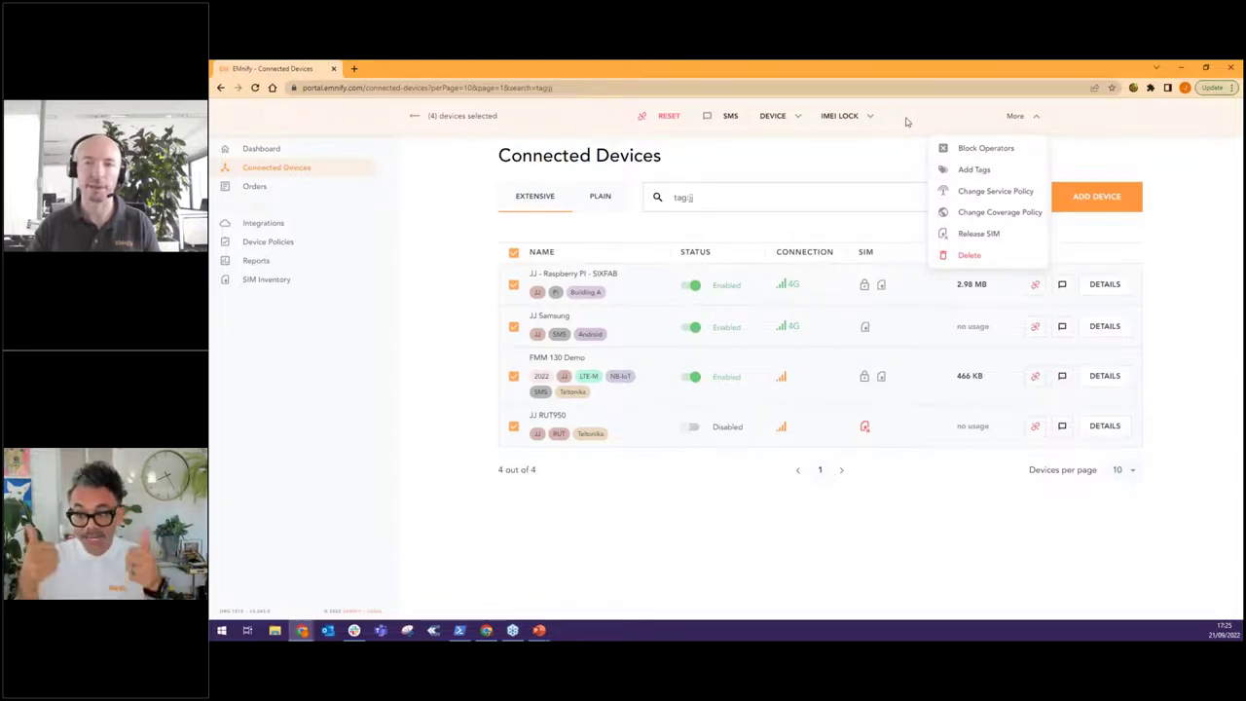
left_click(841, 156)
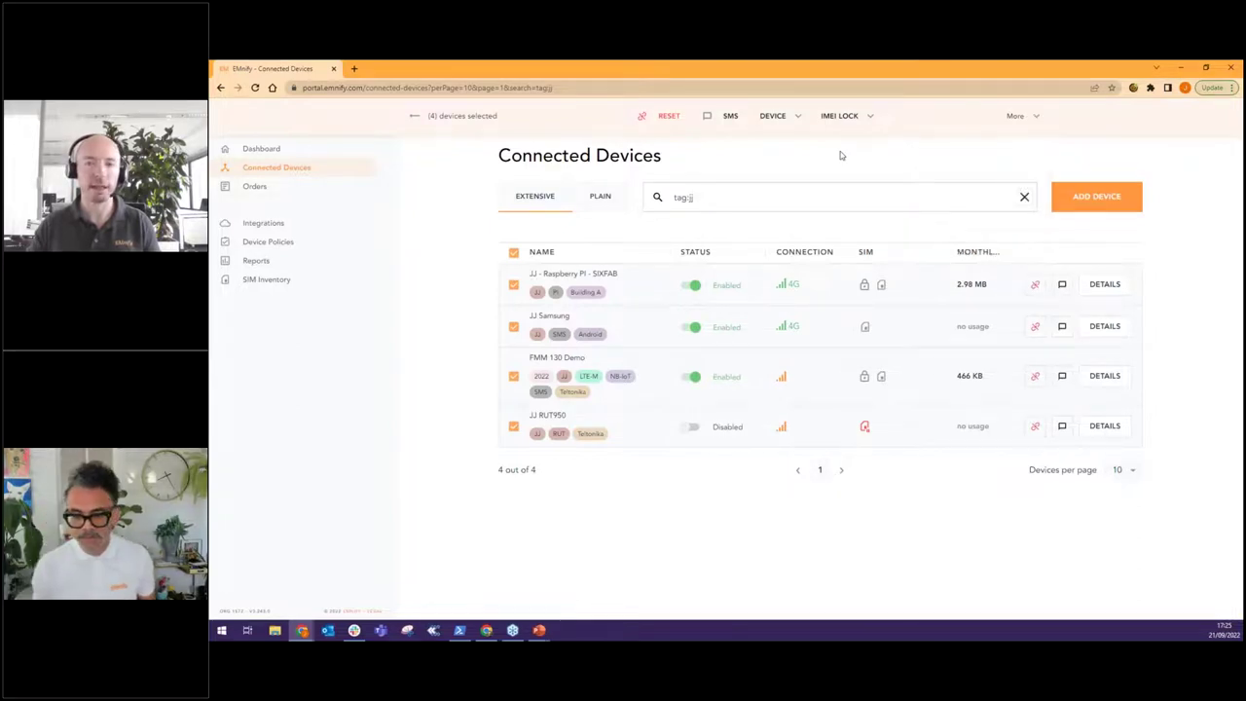
- On Device Policies, collapse both sections, re-expand Service Policies and add a new service policy (ID 650788)
left_click(315, 251)
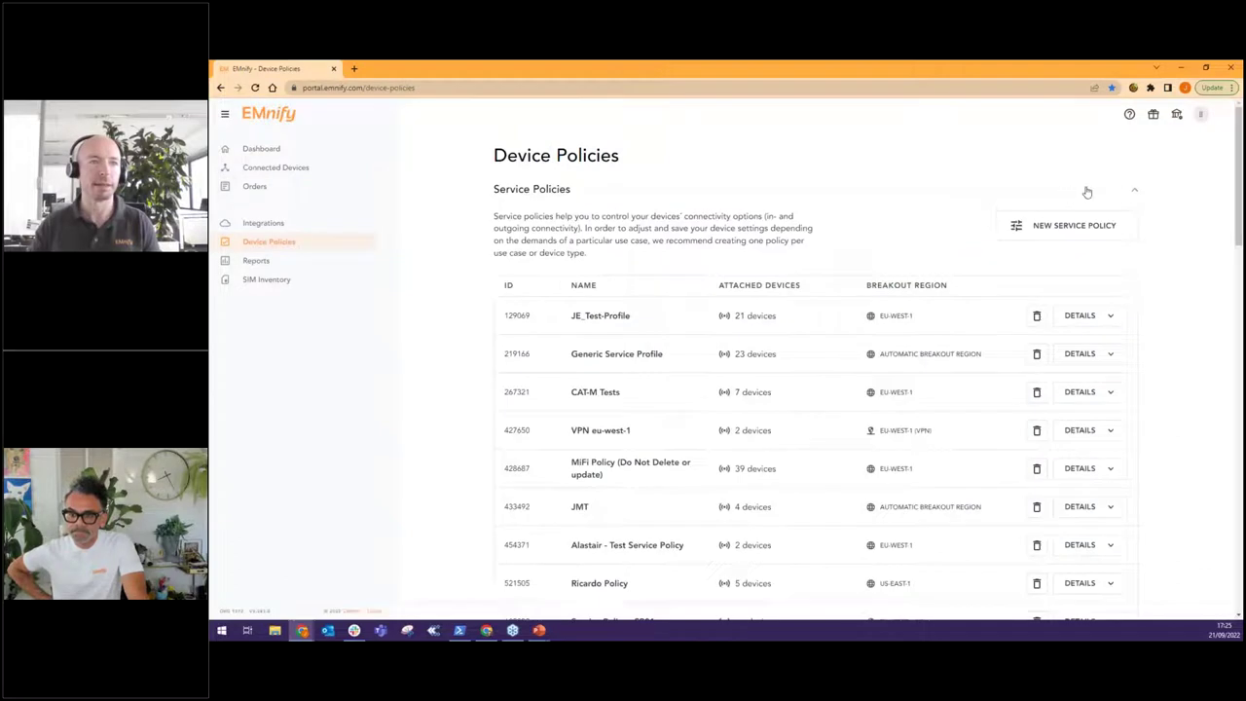
left_click(1132, 190)
left_click(1134, 227)
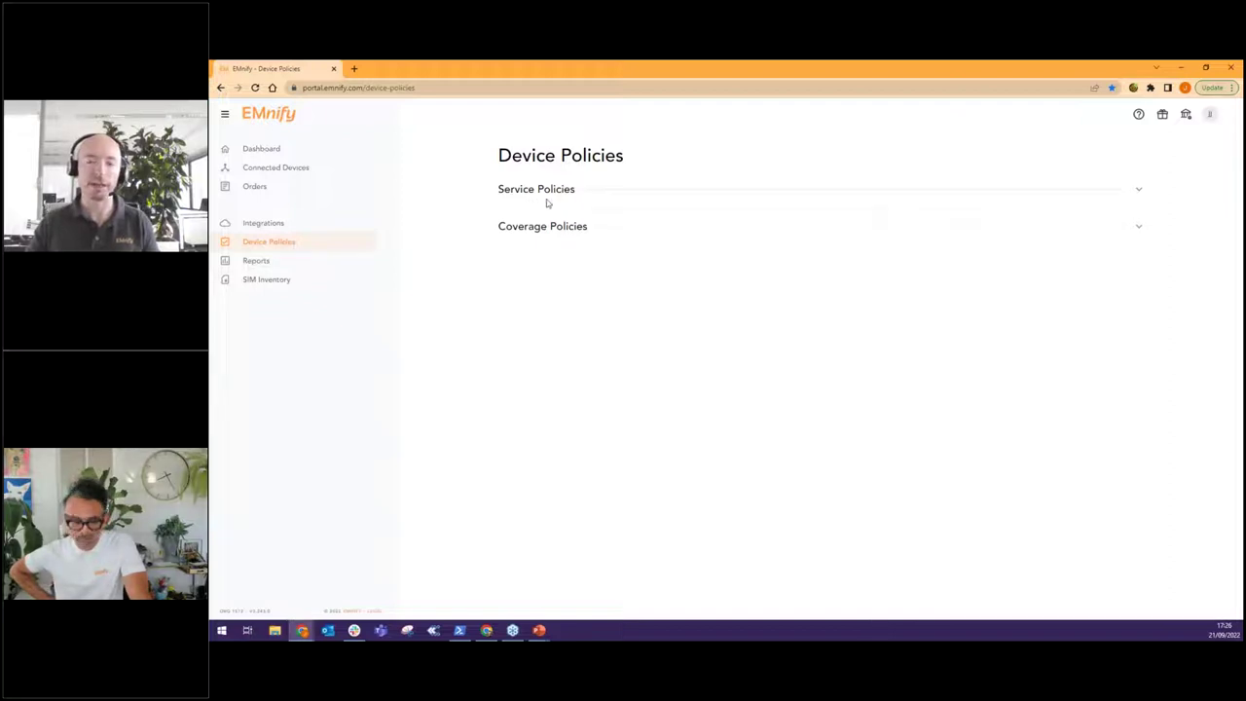
left_click(627, 196)
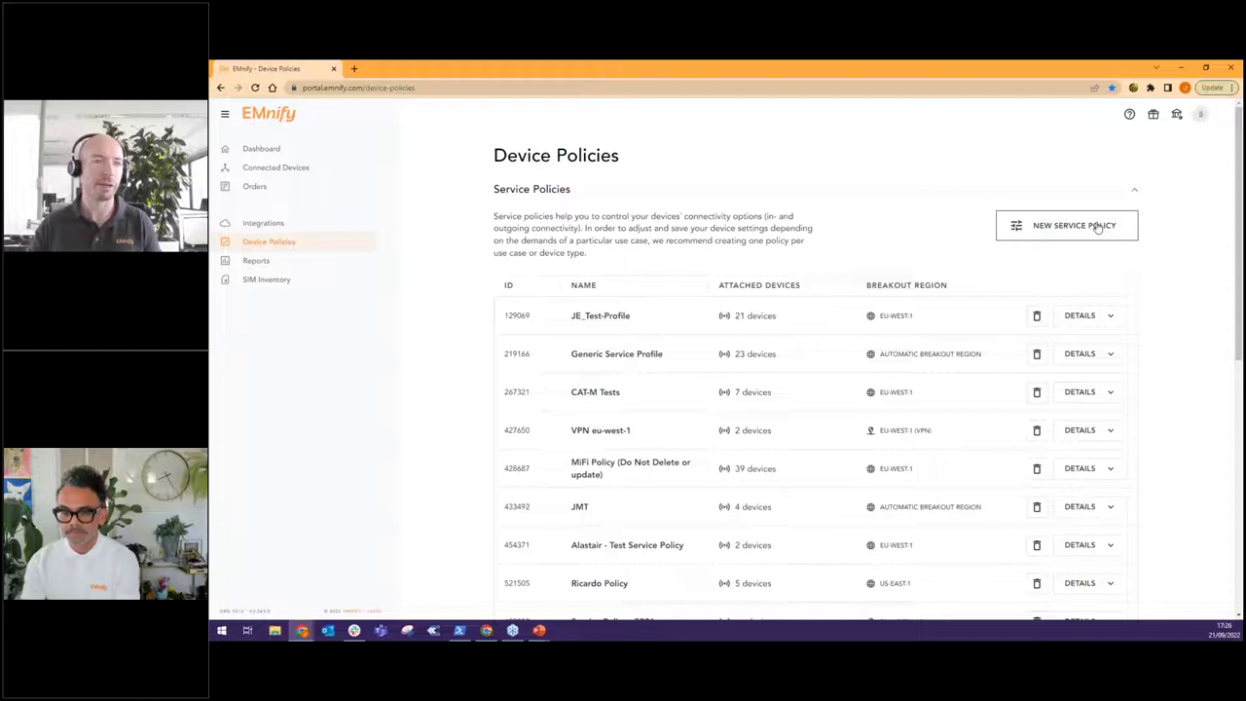
left_click(1095, 238)
- Rename the new service policy to 'JJ SP'
scroll(931, 365, "down", 1)
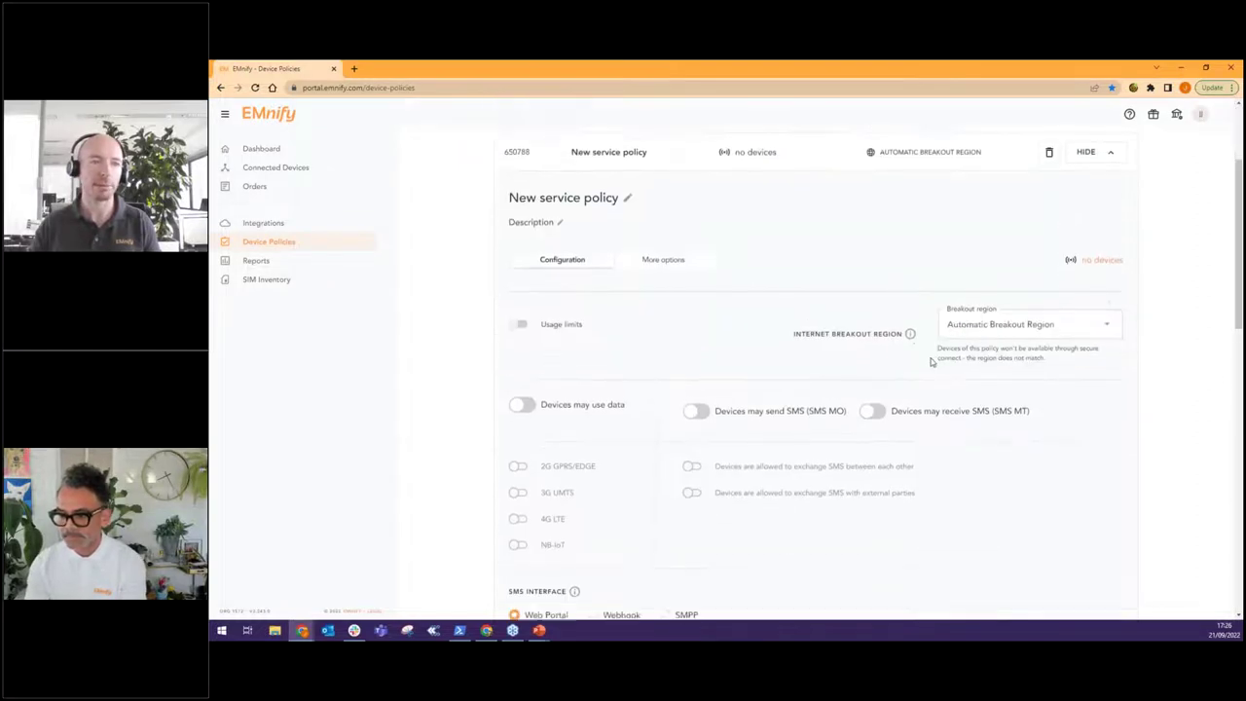
scroll(931, 356, "down", 1)
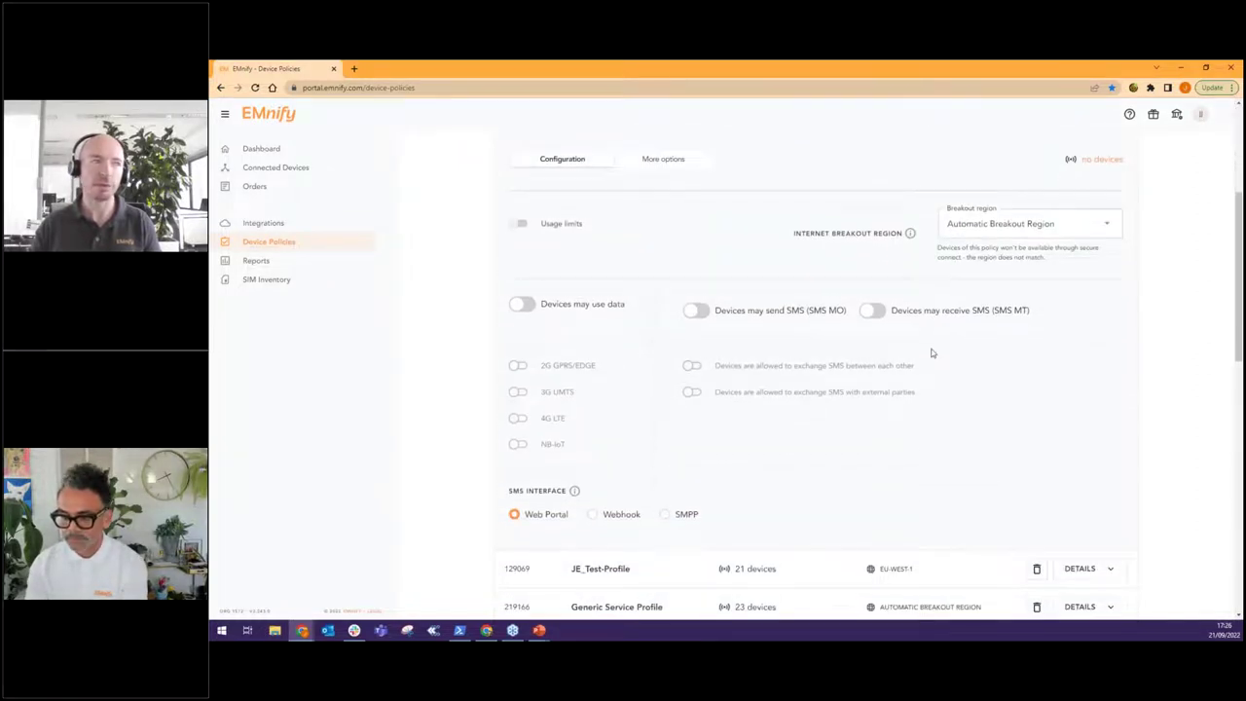
scroll(930, 354, "up", 1)
left_click(589, 151)
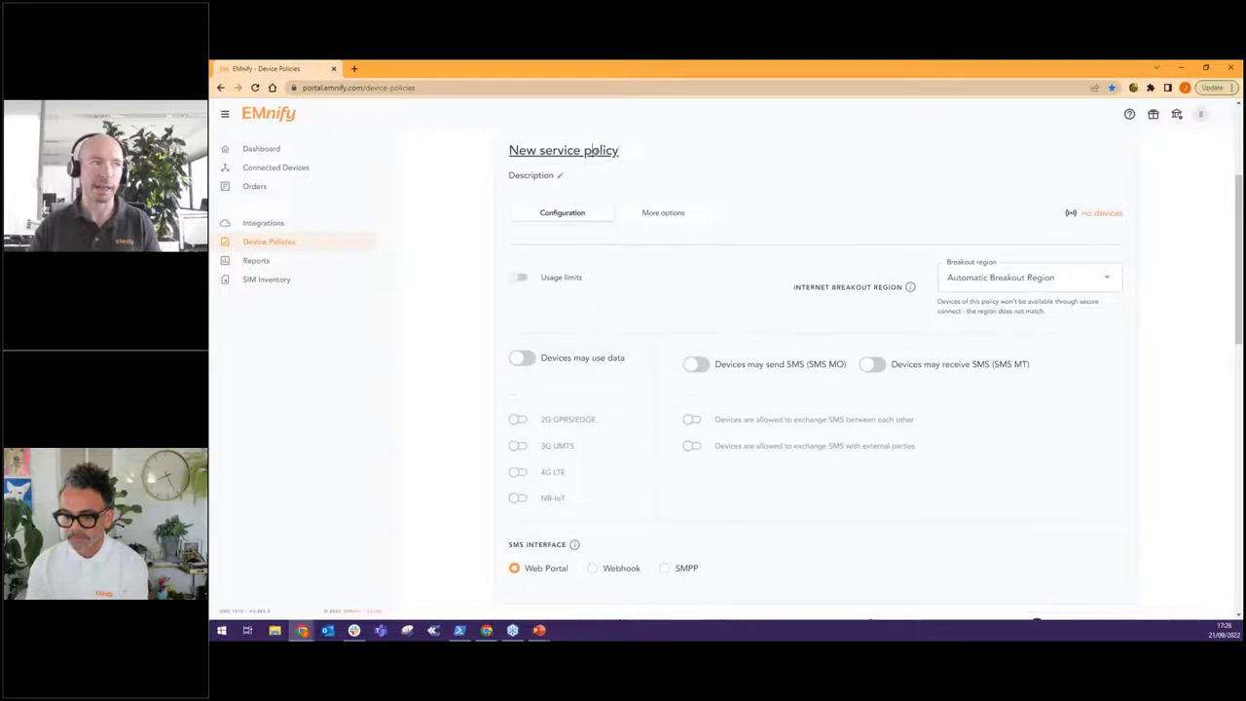
key("ctrl+a")
type("JJ SP")
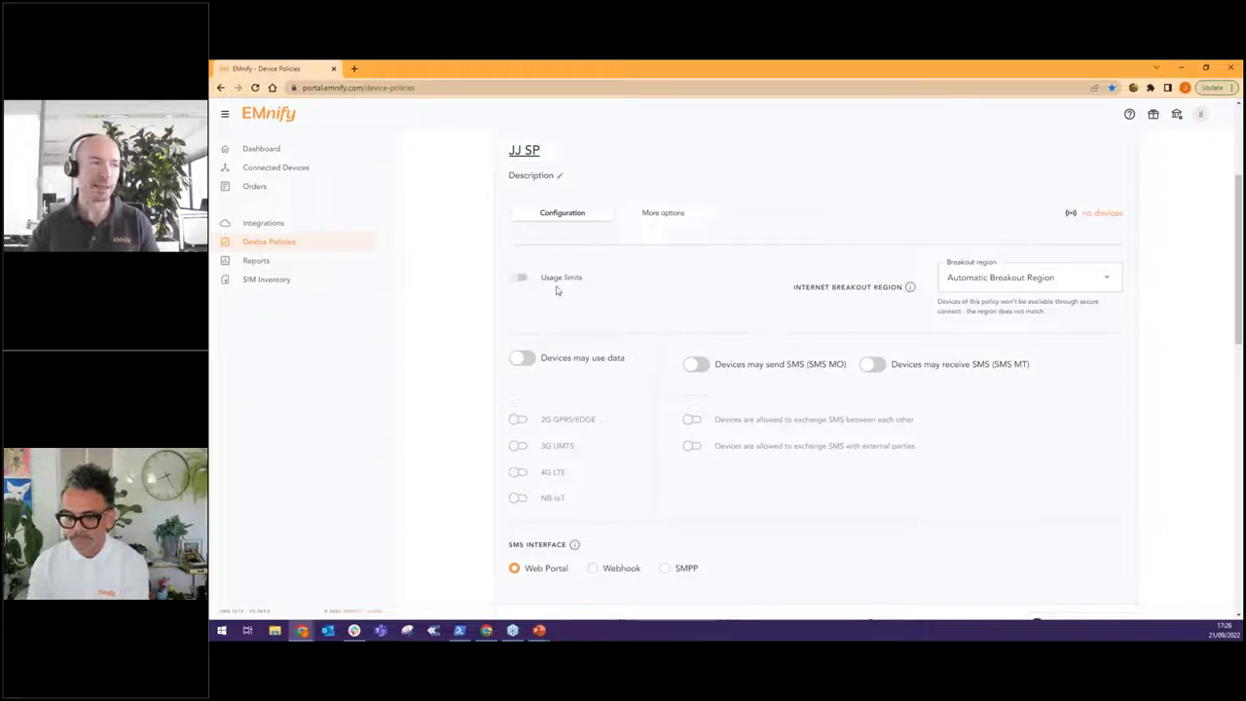
- Enable usage limits and data use, capped at 300 MB per 1 month
left_click(521, 281)
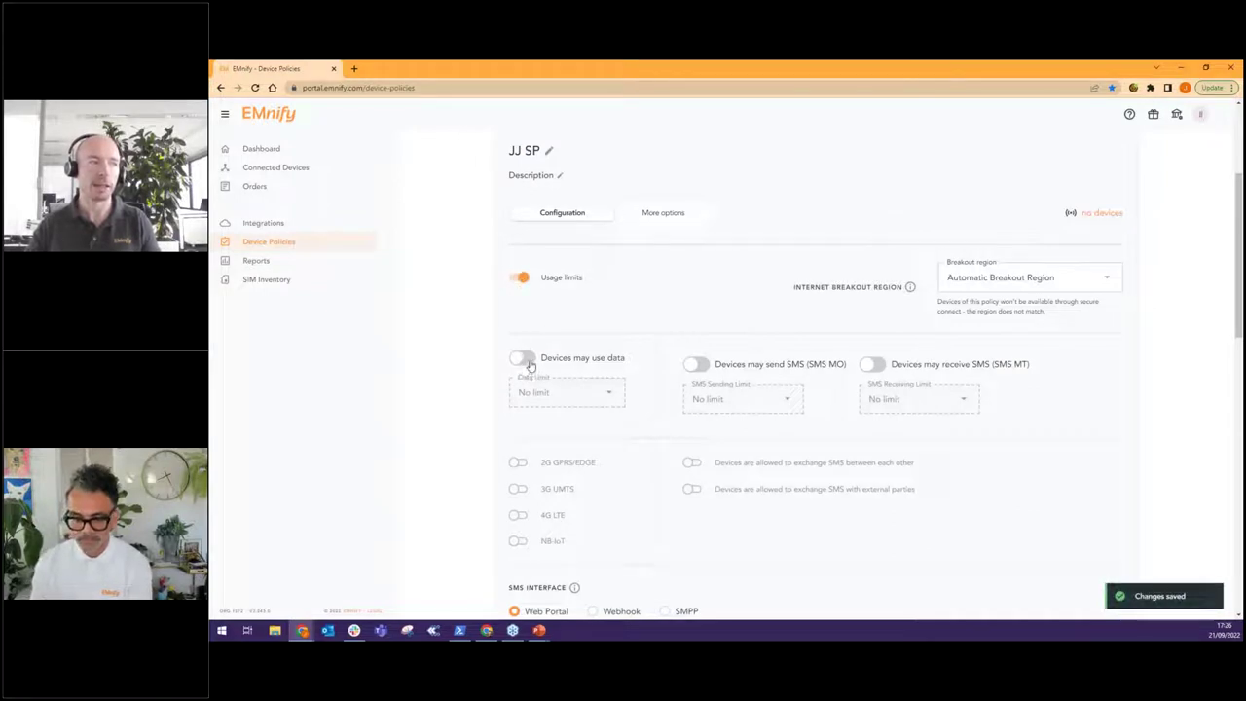
left_click(523, 359)
scroll(597, 353, "down", 1)
left_click(596, 354)
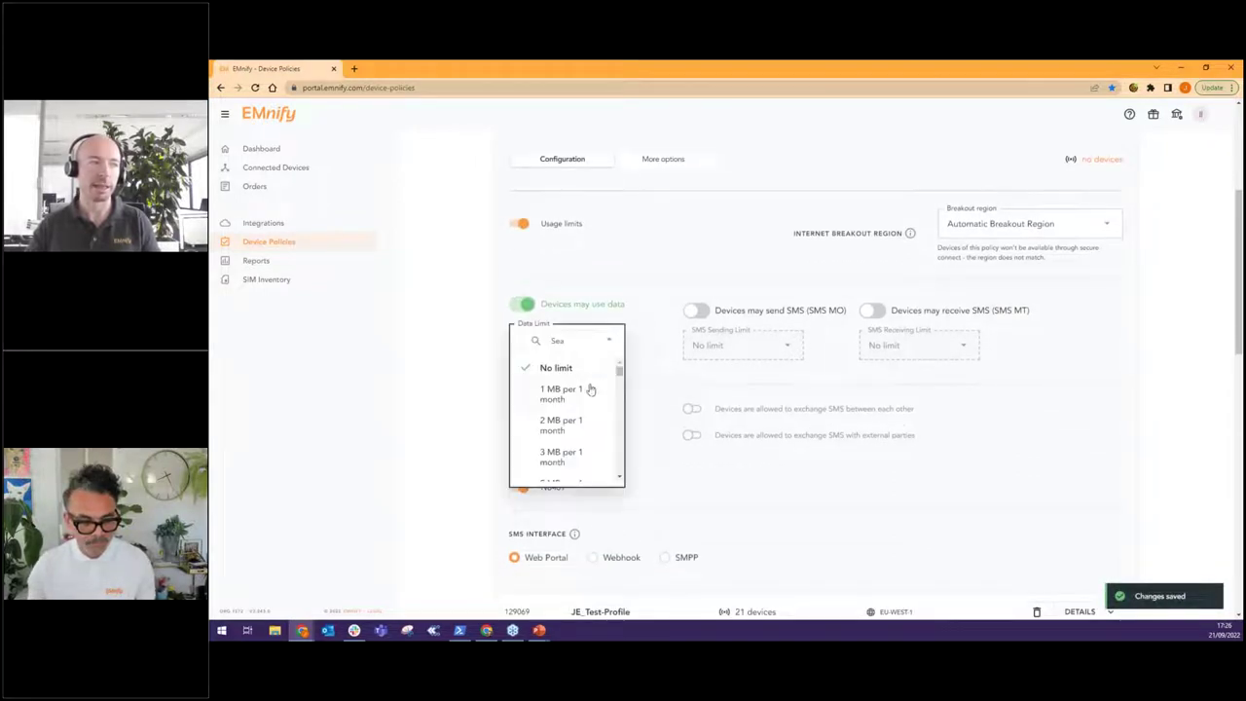
scroll(587, 409, "down", 5)
scroll(582, 431, "down", 10)
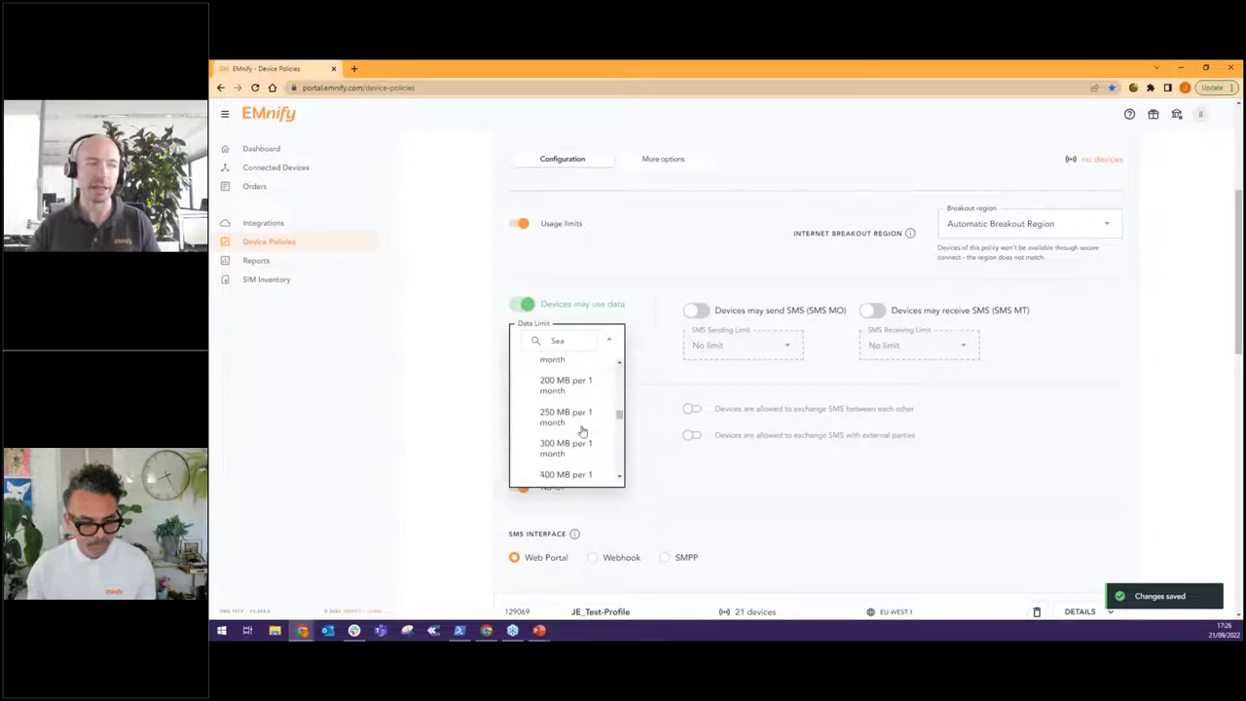
scroll(581, 421, "up", 8)
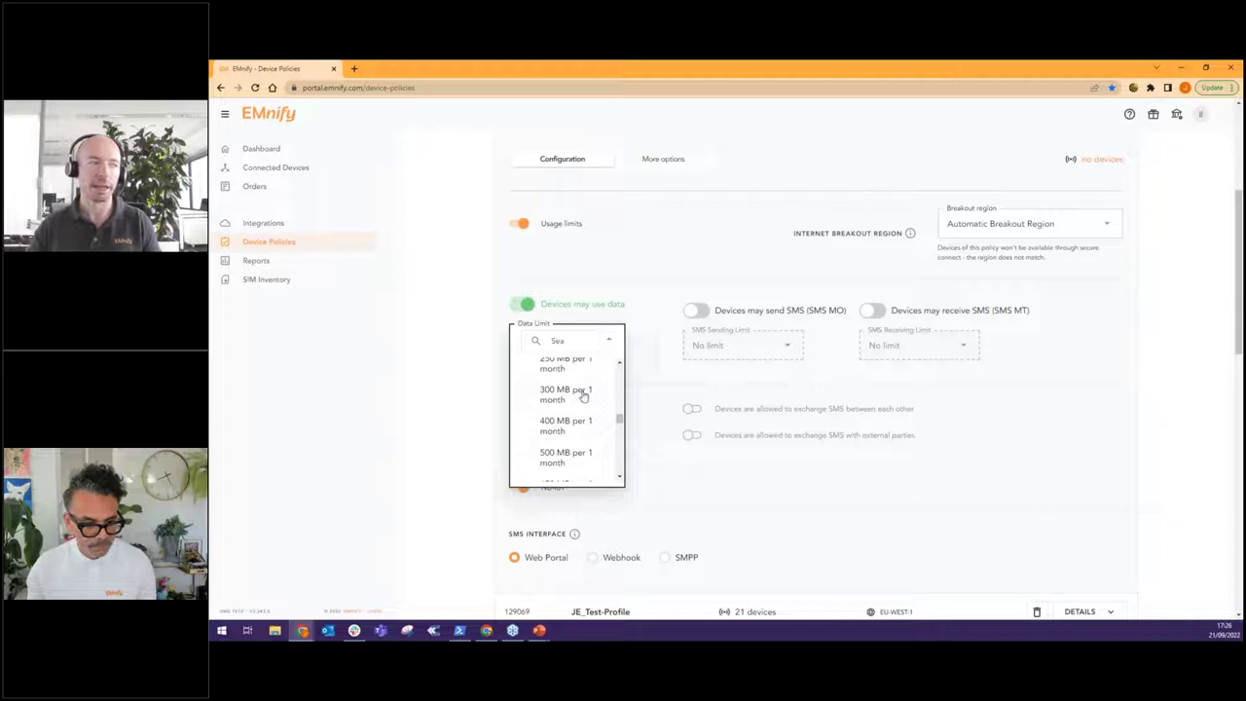
left_click(581, 393)
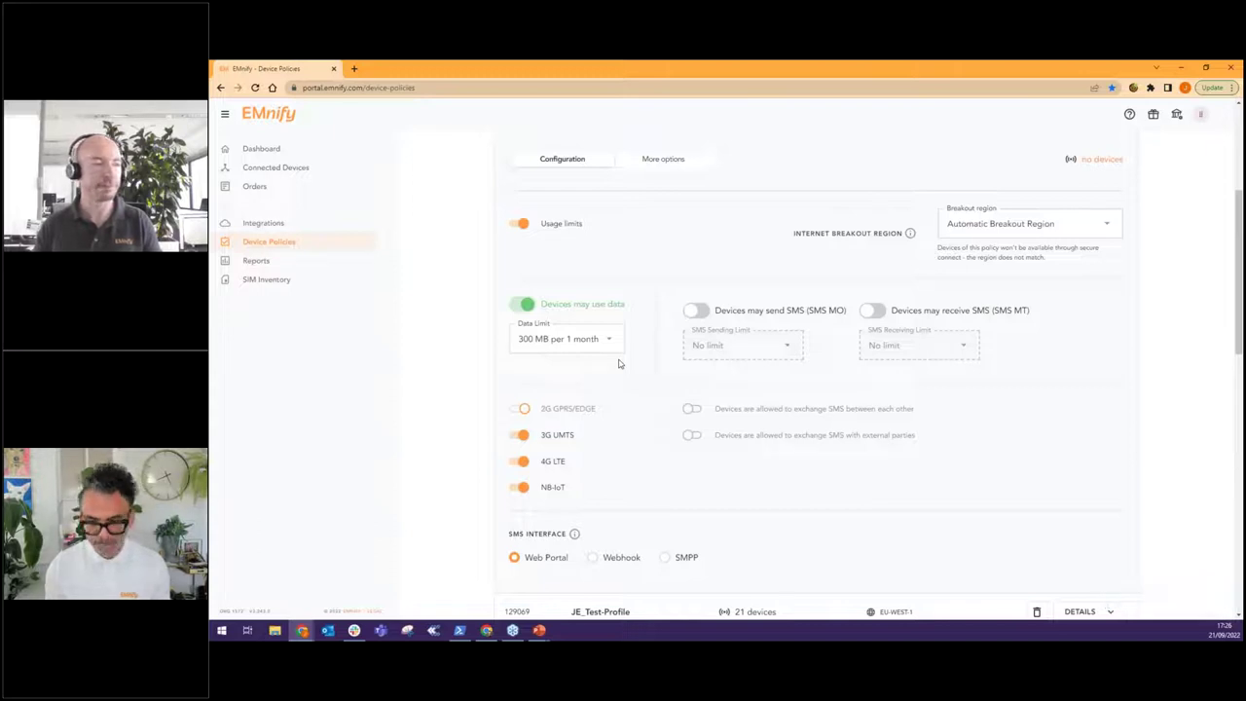
- Allow JJ SP devices to send (SMS MO) and receive (SMS MT) SMS, both at No limit
left_click(702, 311)
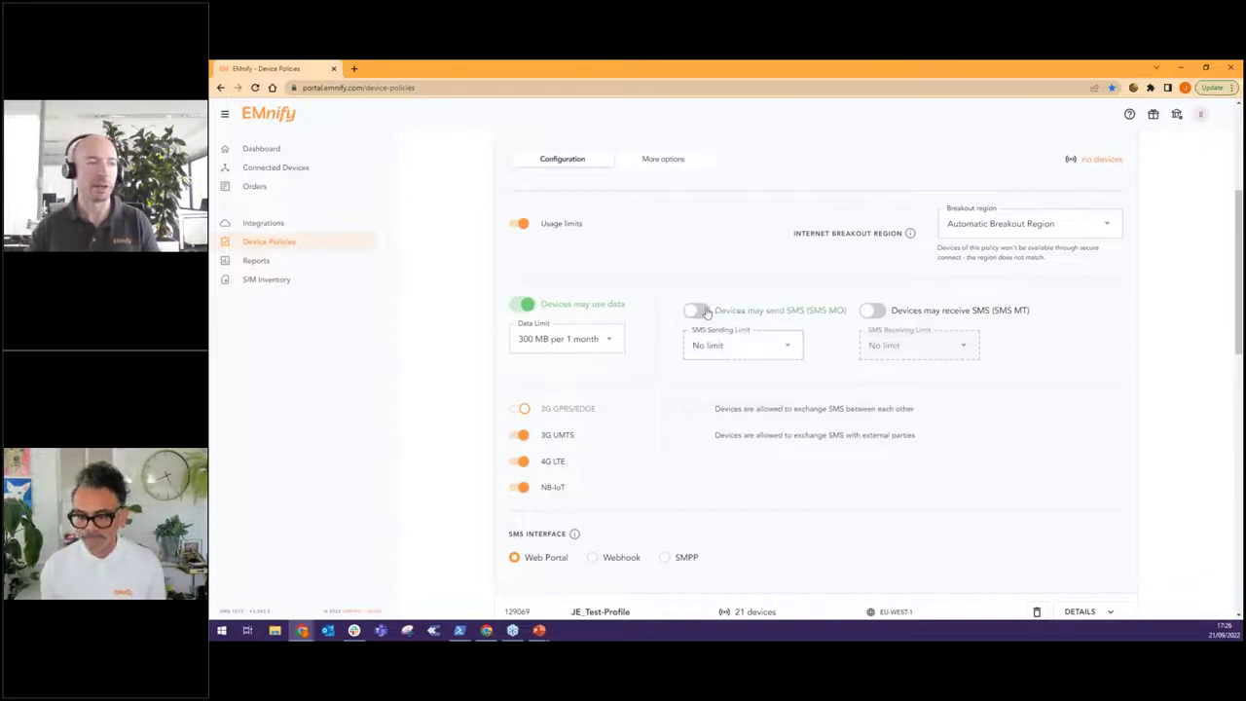
left_click(883, 311)
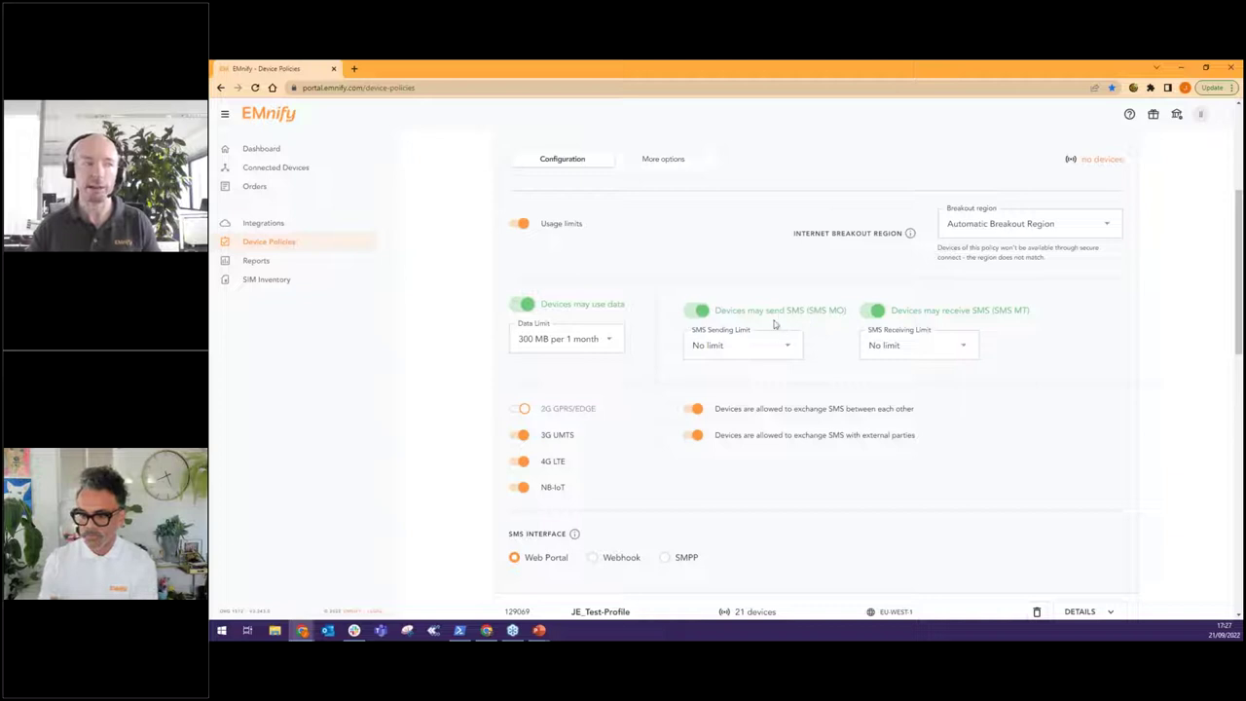
left_click(784, 347)
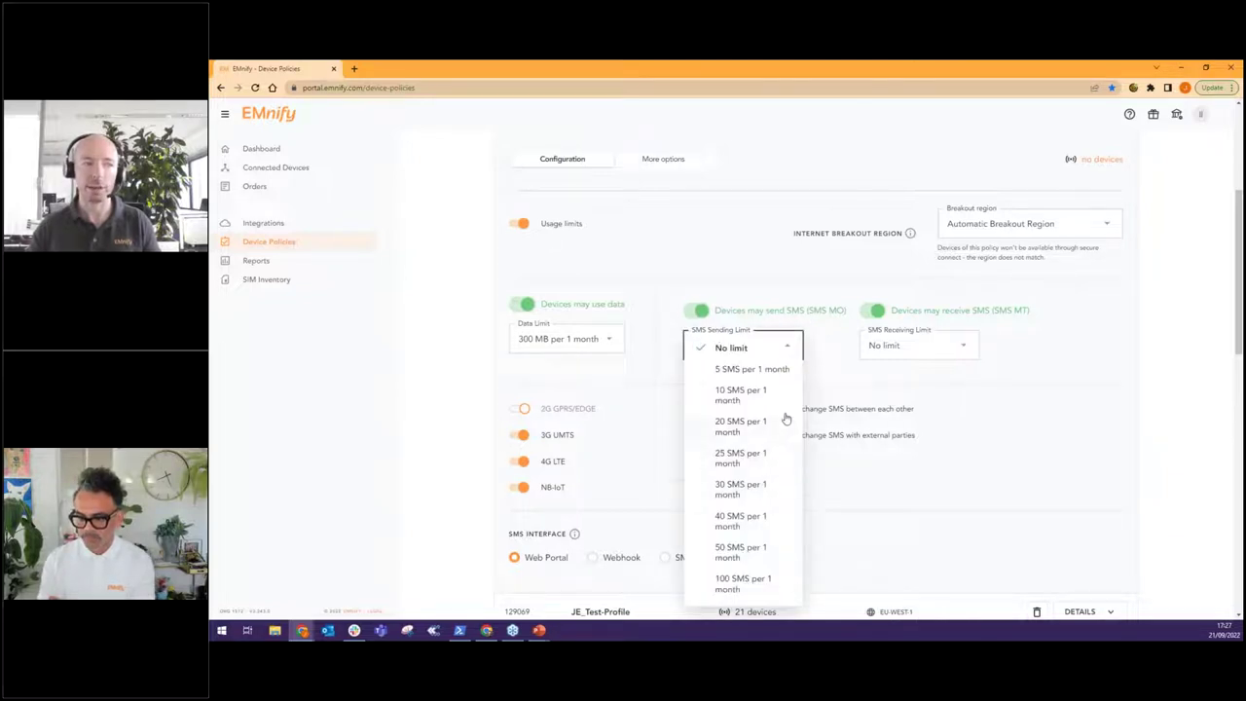
left_click(908, 345)
left_click(1012, 346)
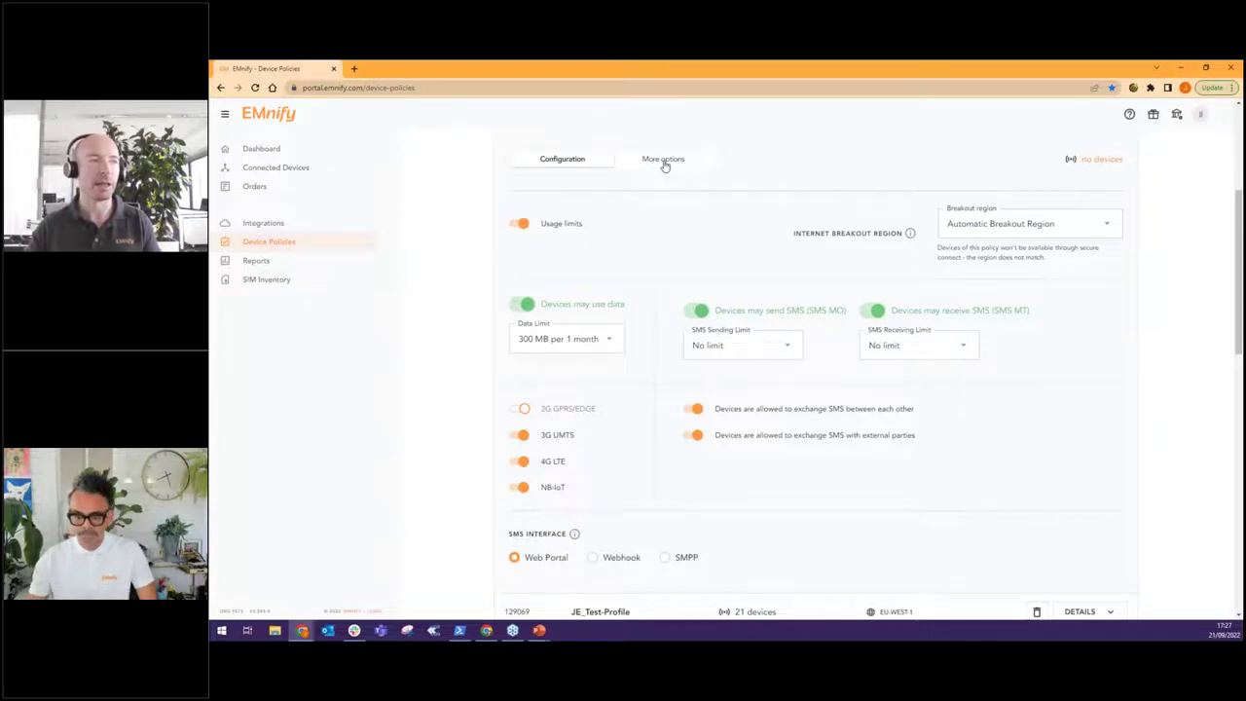
left_click(664, 162)
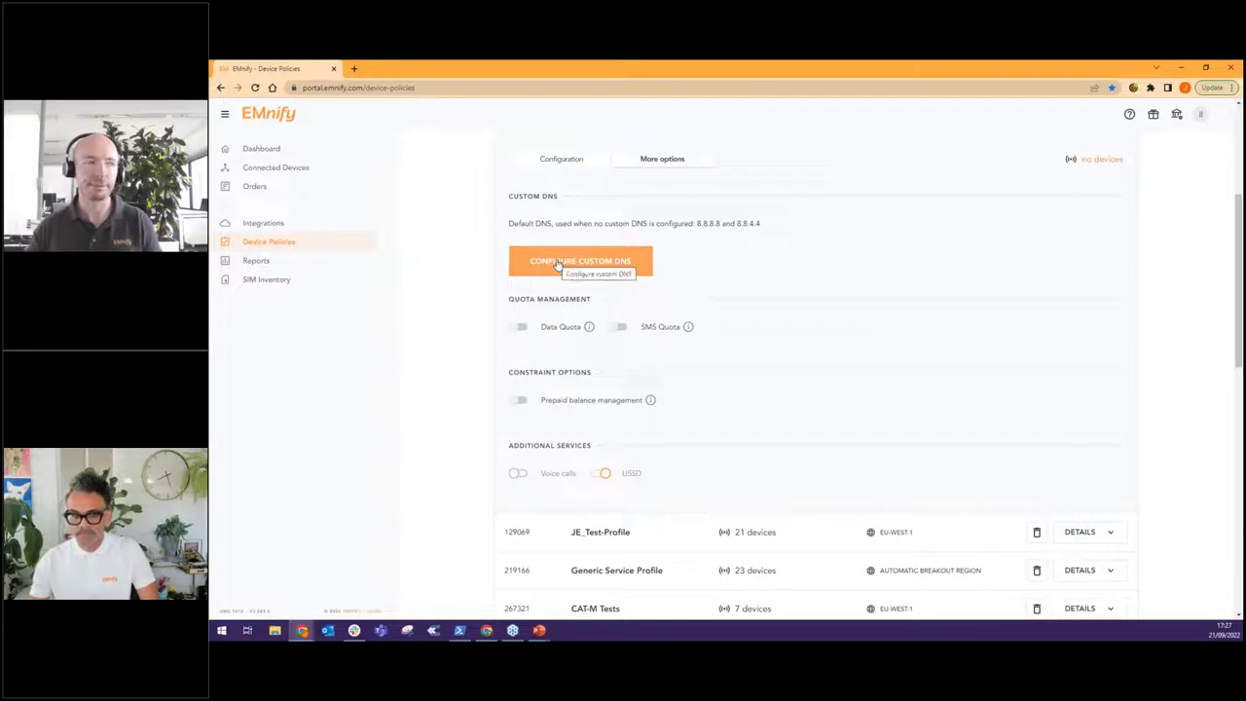
scroll(551, 278, "up", 2)
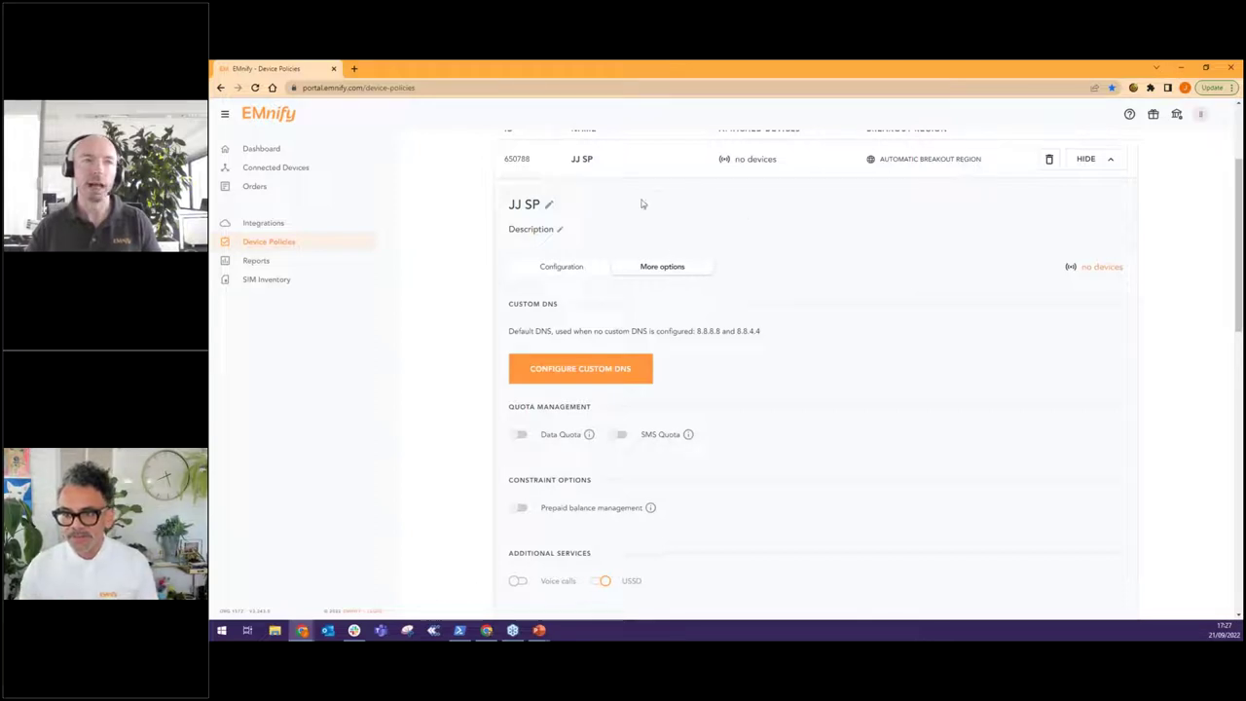
left_click(574, 269)
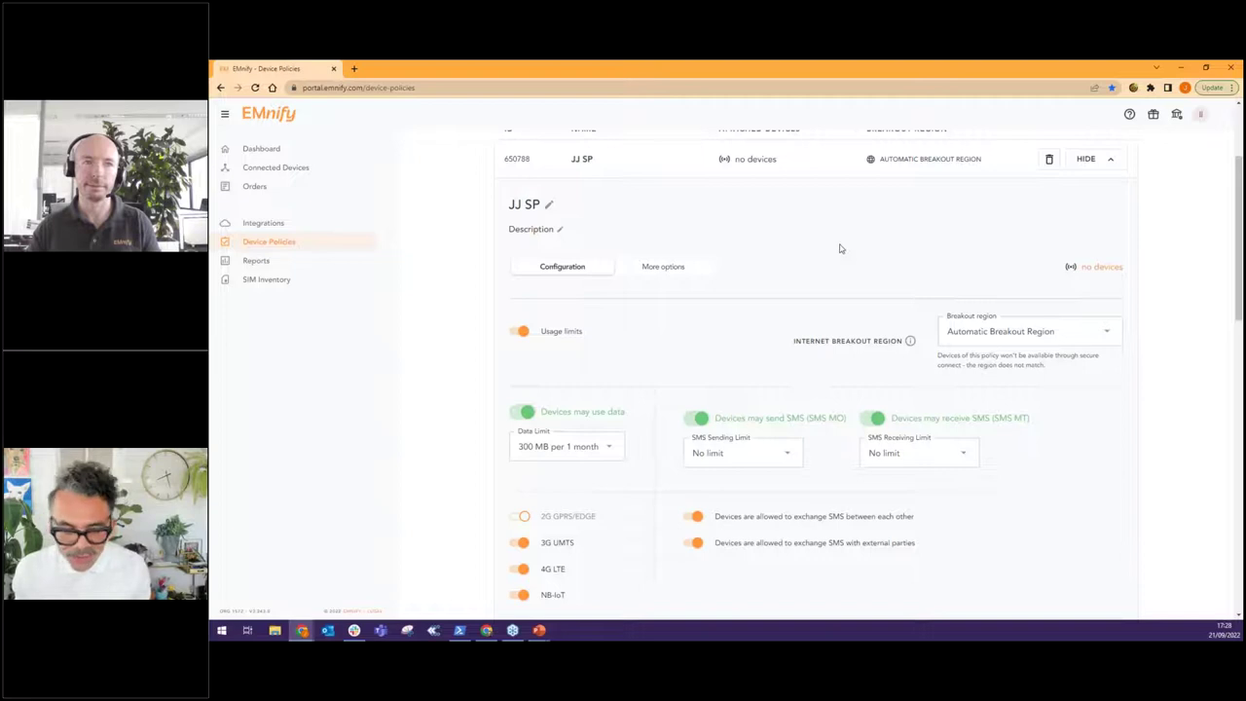
- Collapse Service Policies and expand Coverage Policies, showing Americas 50MB and JJ Global Basic Test
scroll(889, 245, "up", 1)
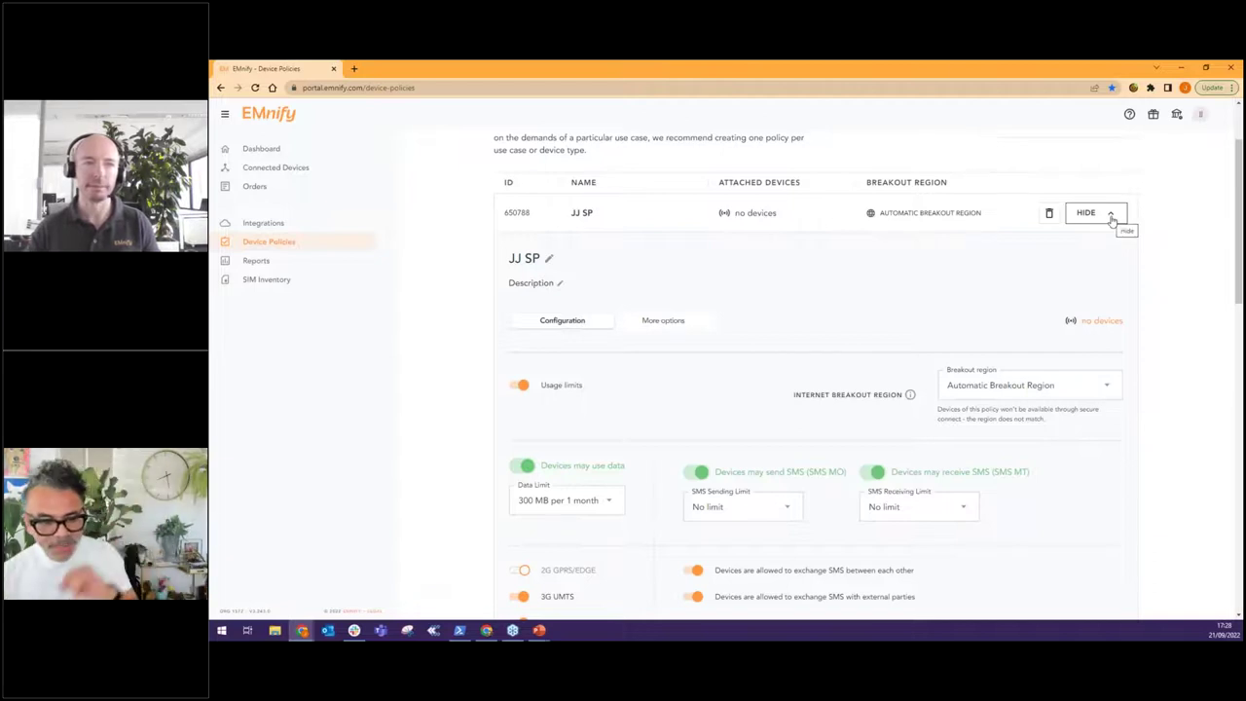
scroll(1122, 209, "up", 1)
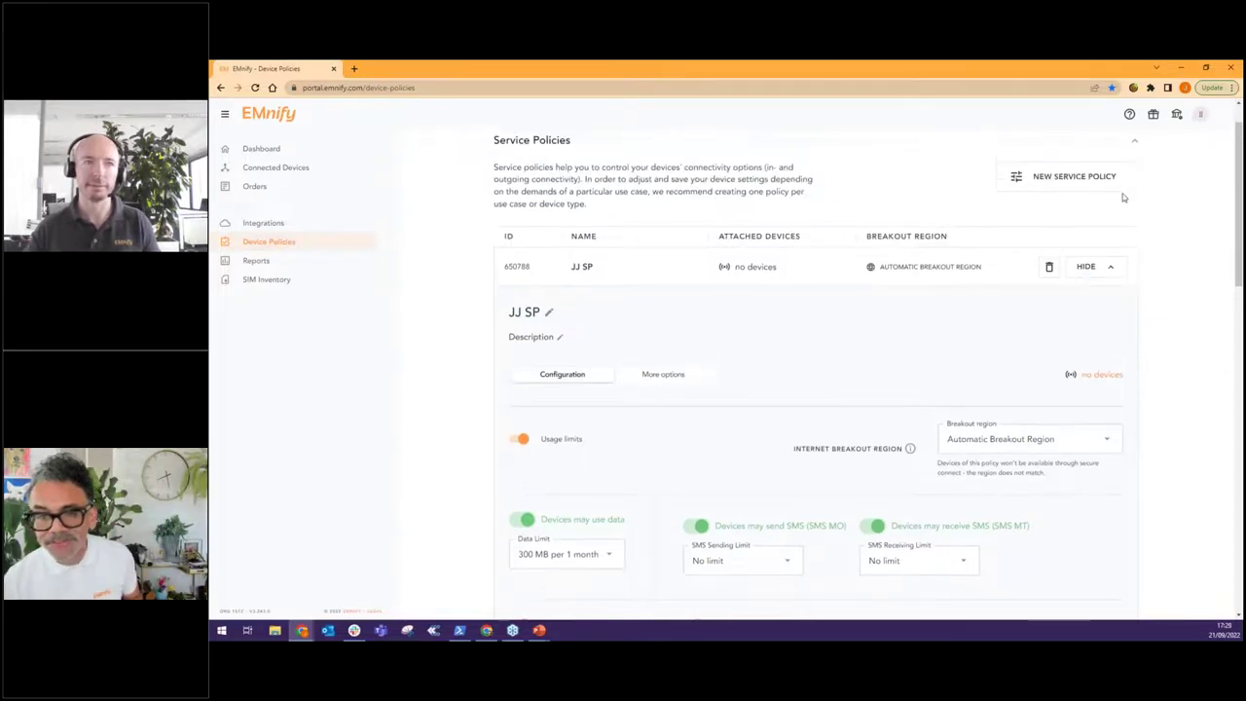
left_click(1135, 143)
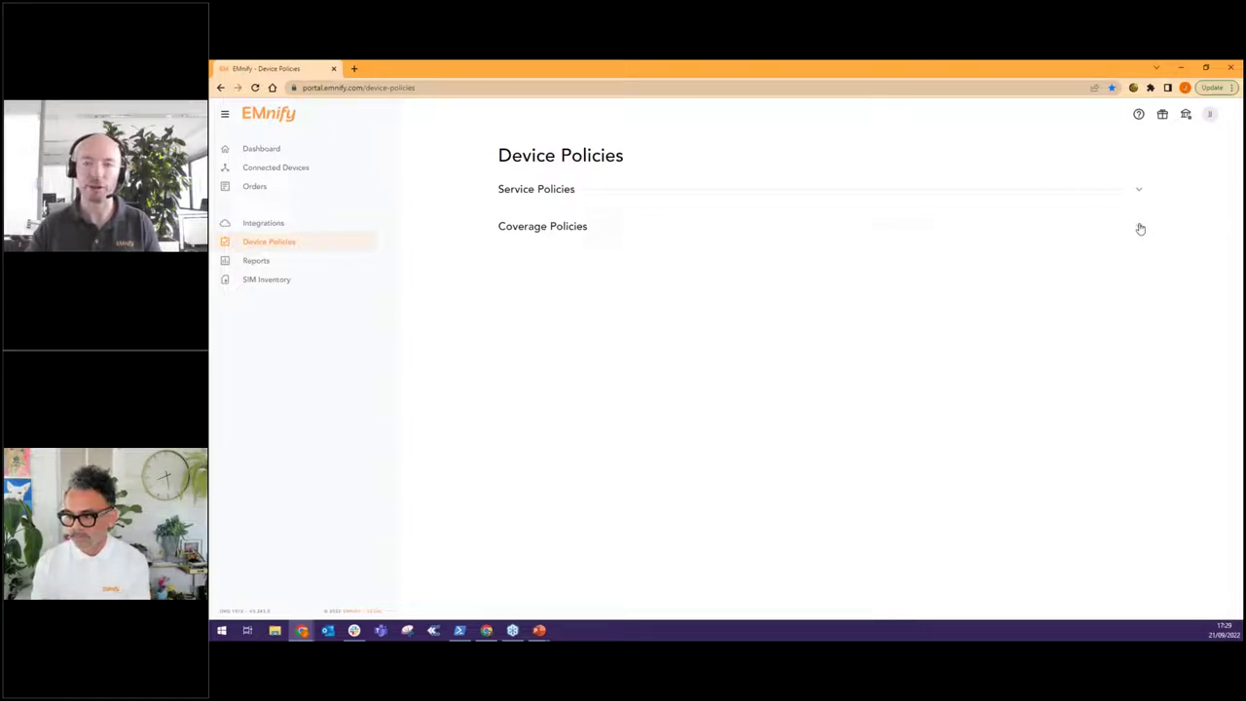
left_click(1139, 229)
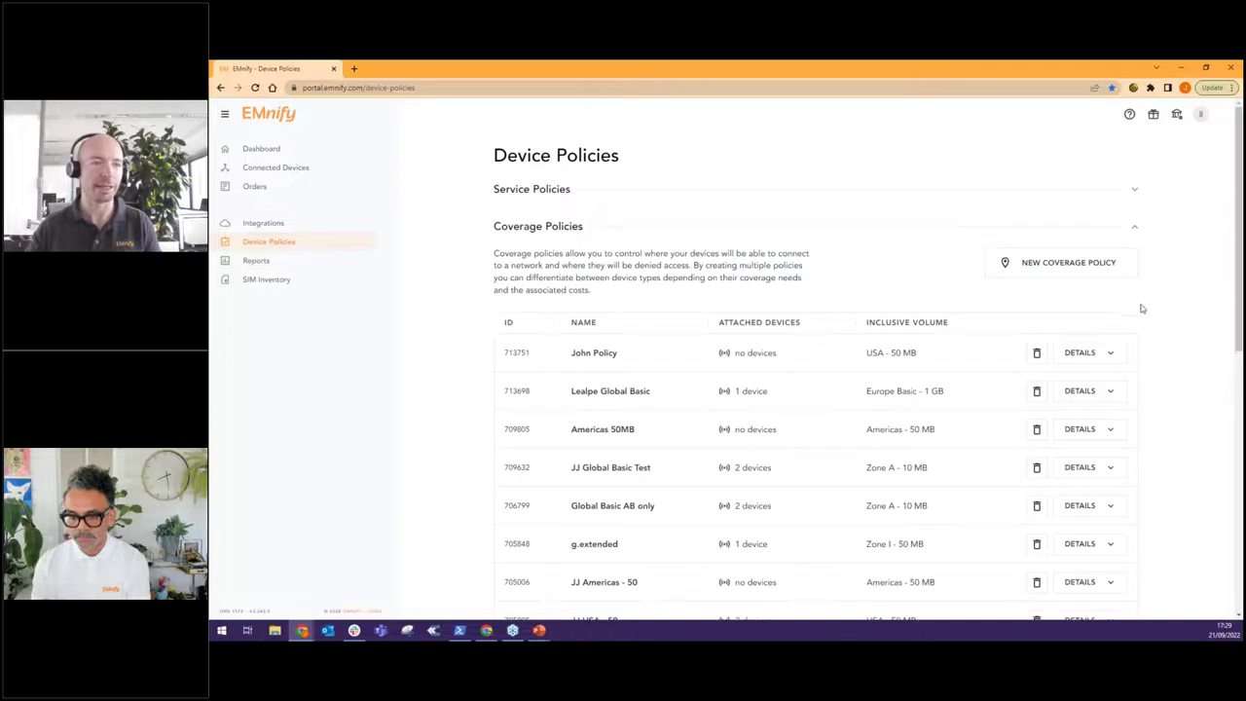
- Create coverage policy 713794 with tariff Regional Pro EUR and inclusive volume Americas - 50 MB
left_click(1098, 268)
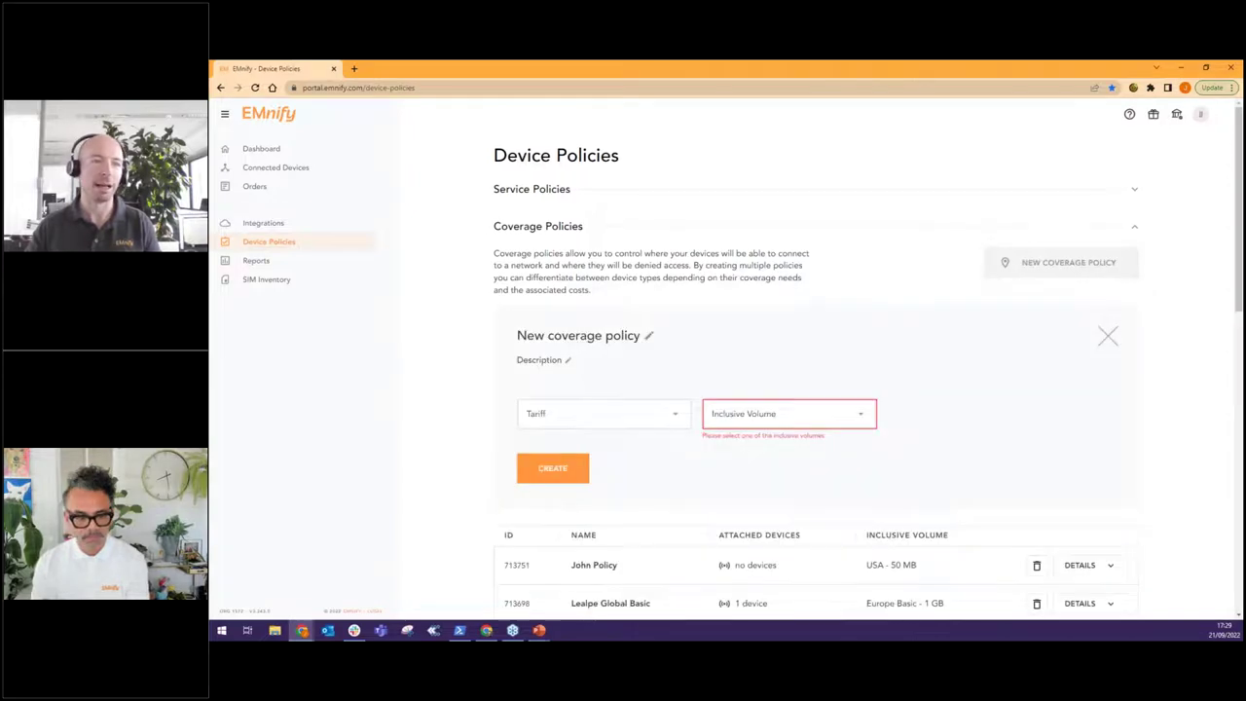
left_click(718, 422)
left_click(662, 420)
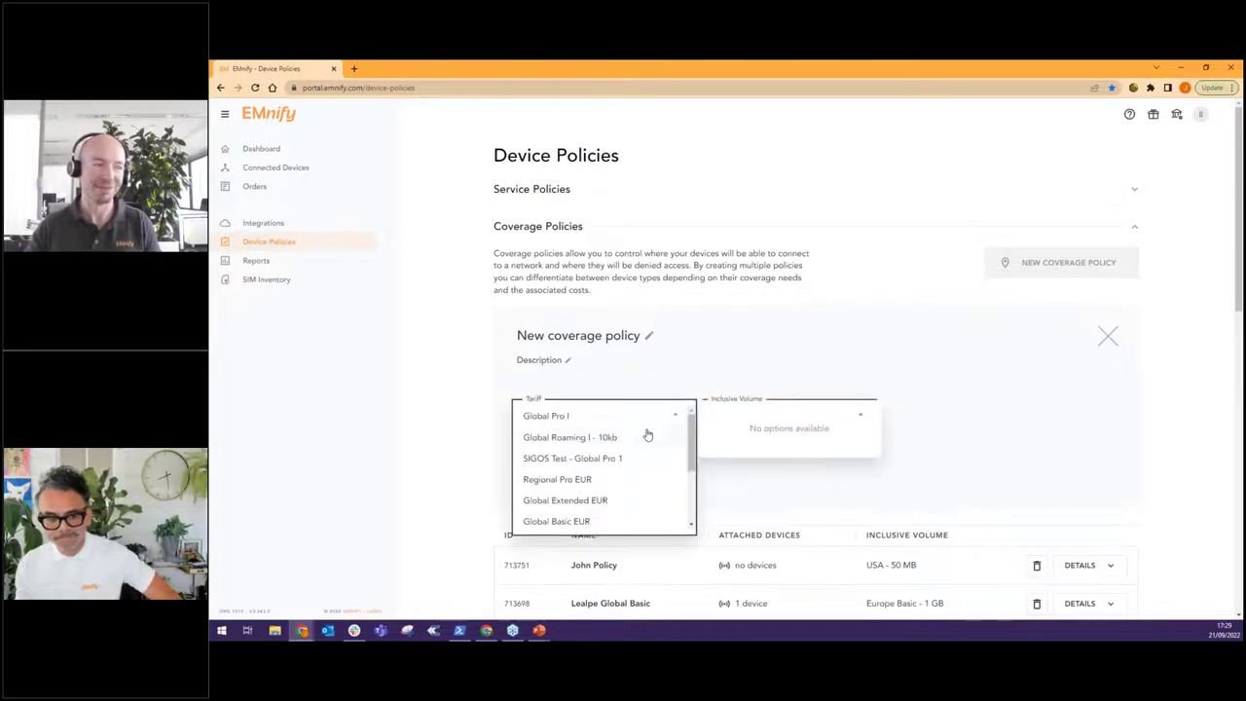
scroll(644, 440, "down", 3)
scroll(615, 458, "up", 3)
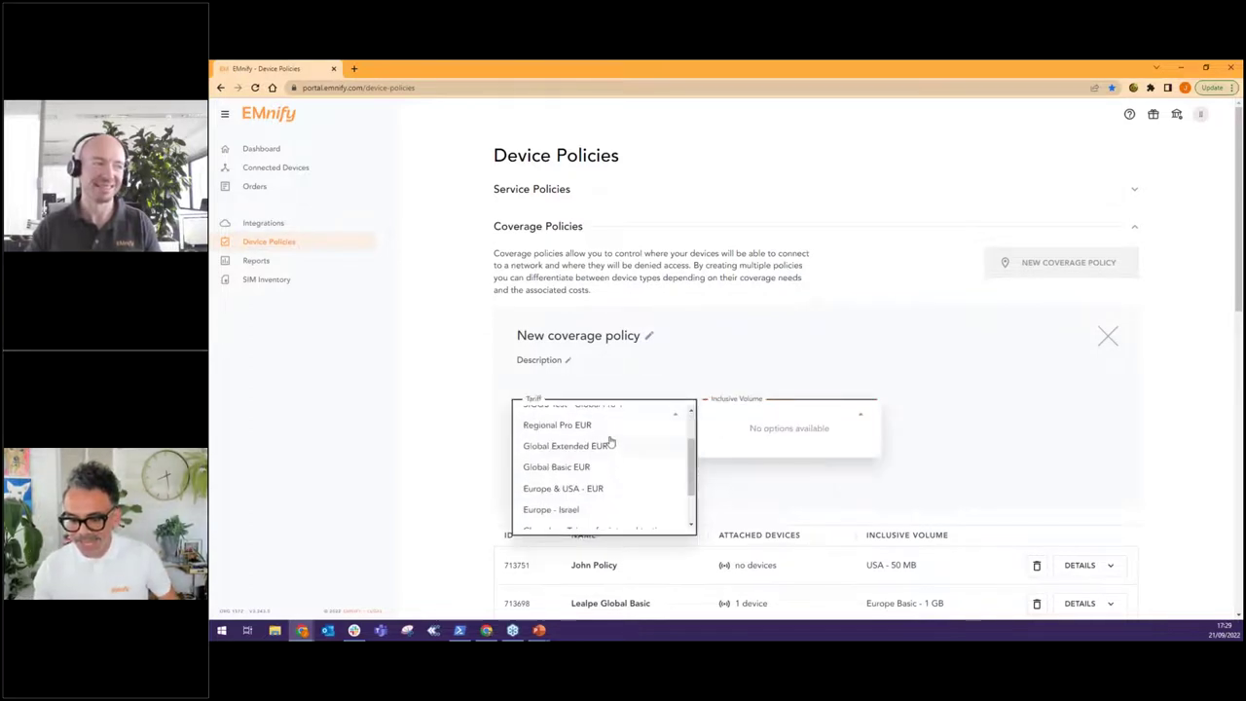
left_click(608, 414)
left_click(796, 417)
left_click(763, 437)
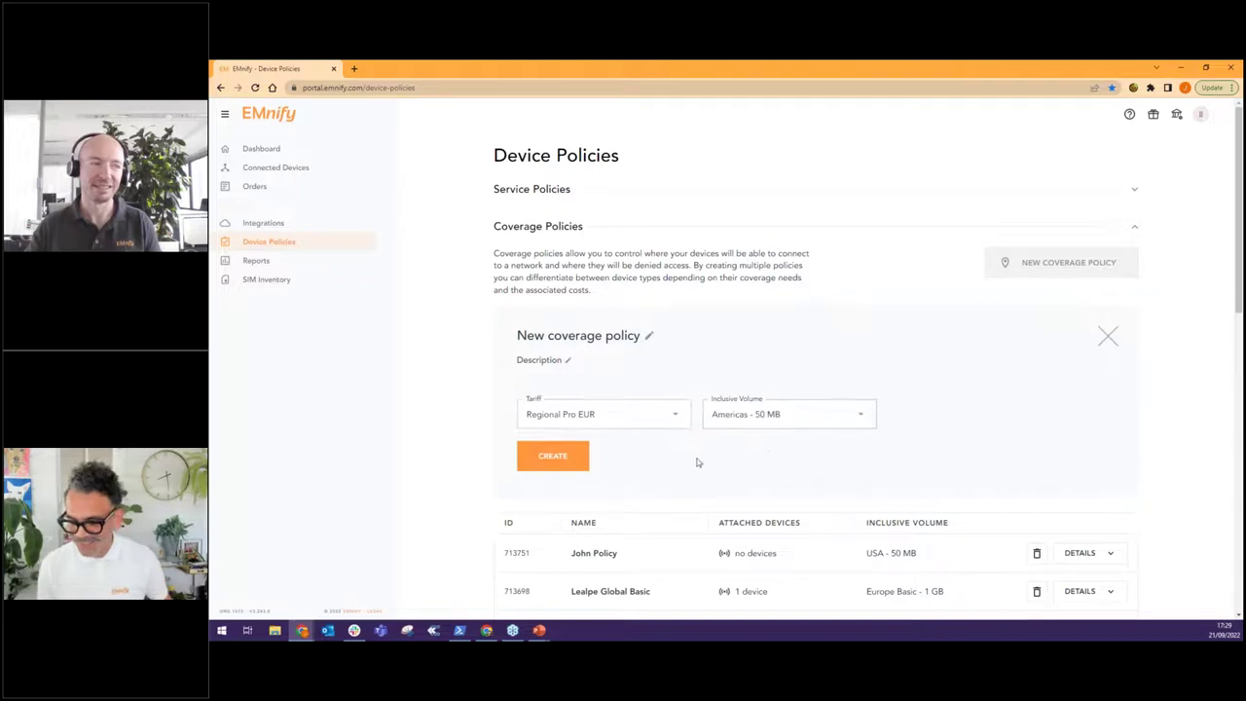
scroll(632, 461, "down", 1)
left_click(582, 403)
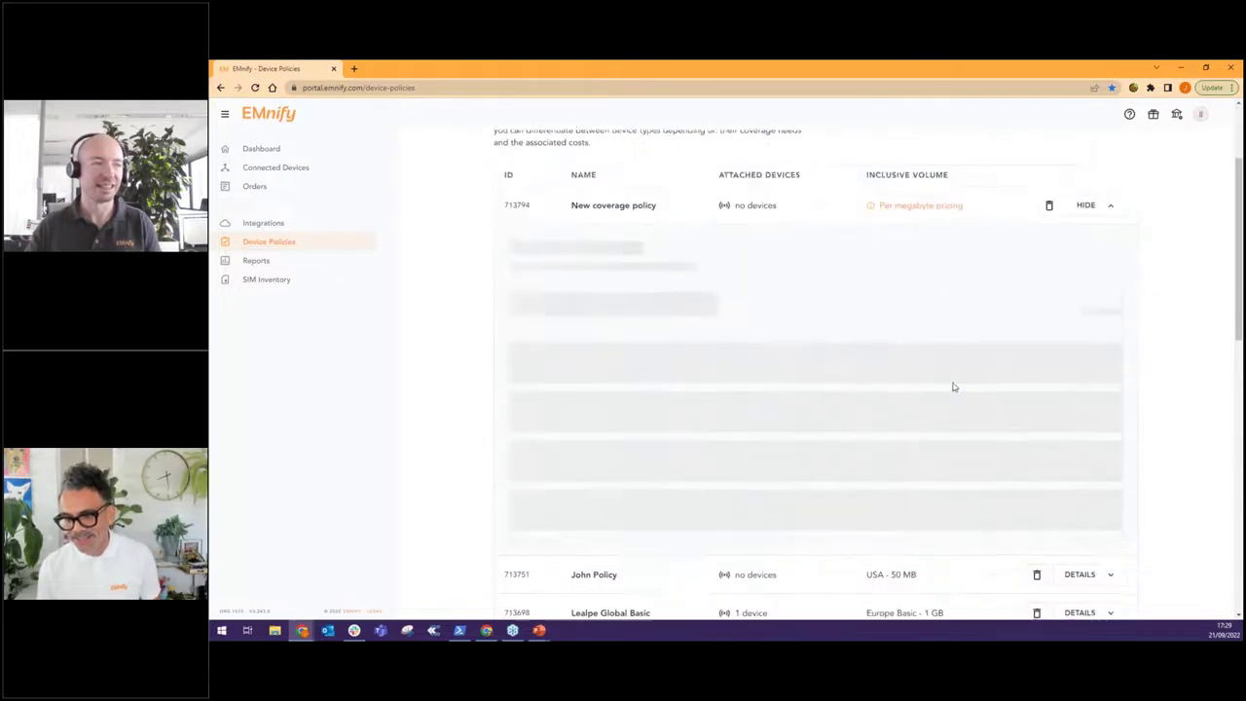
scroll(949, 388, "down", 1)
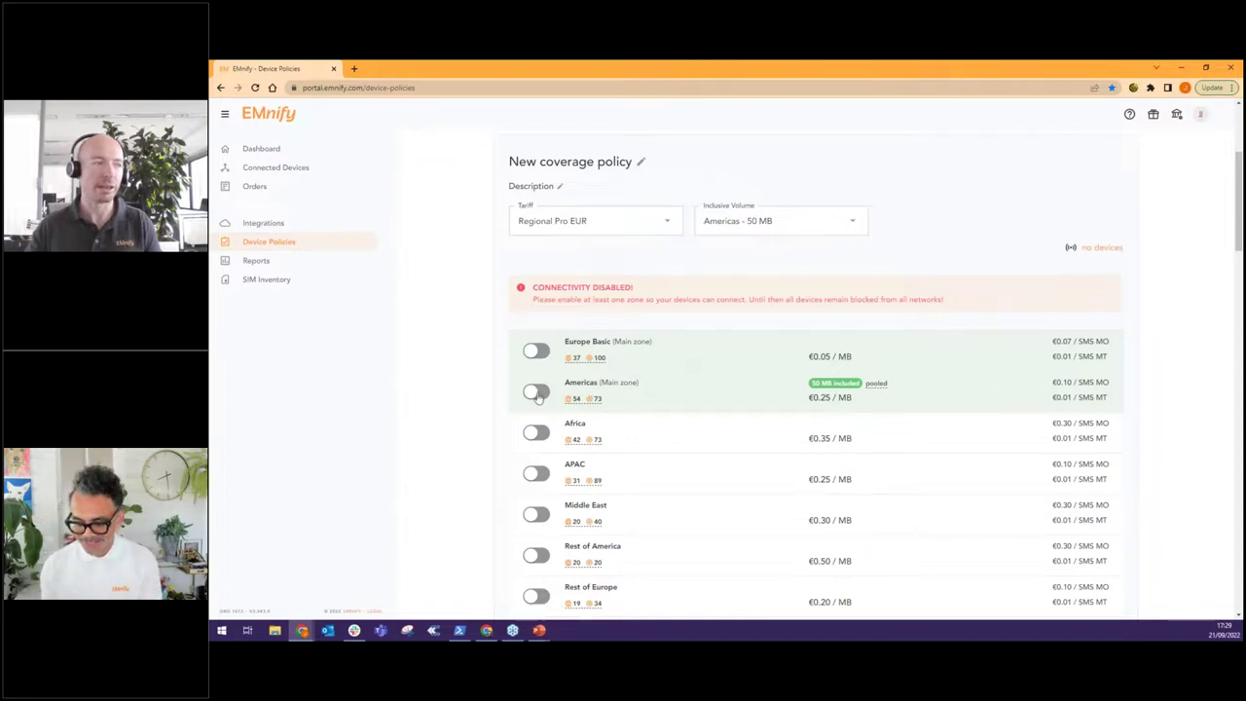
- Switch on the Americas main zone and check Iceland on the Tariff Coverage Map
left_click(536, 391)
scroll(537, 395, "down", 5)
scroll(638, 390, "down", 1)
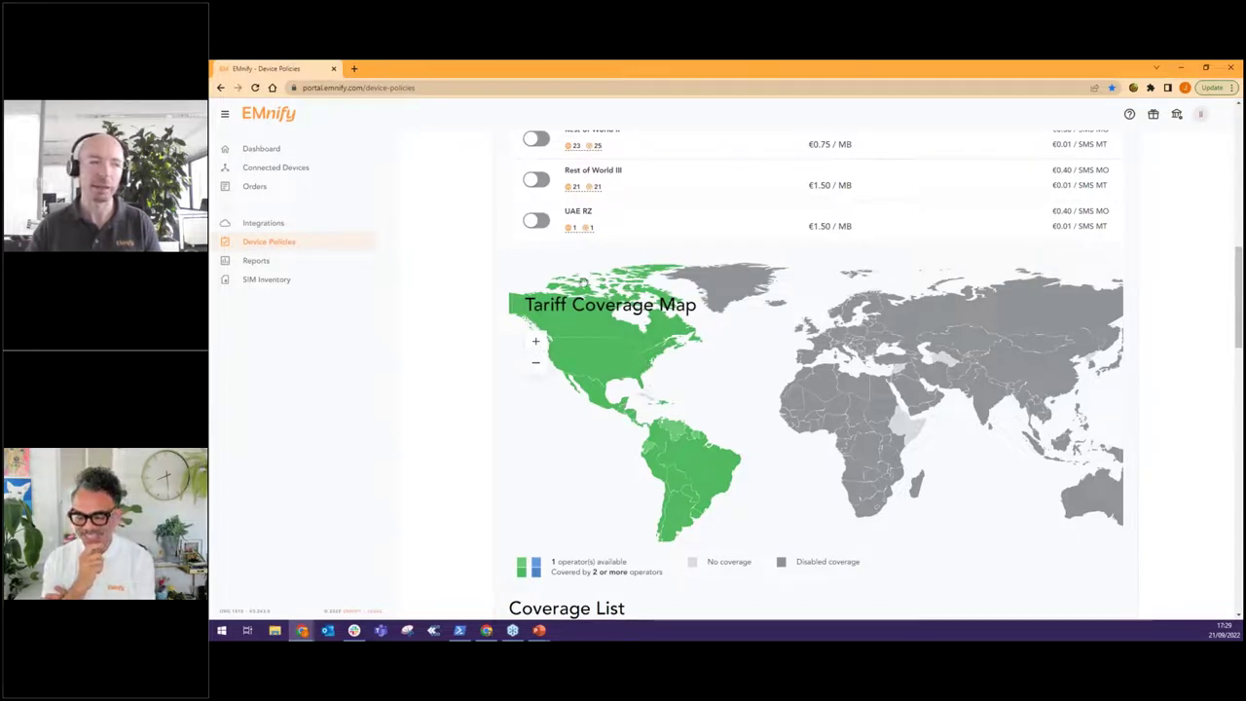
scroll(734, 440, "up", 2)
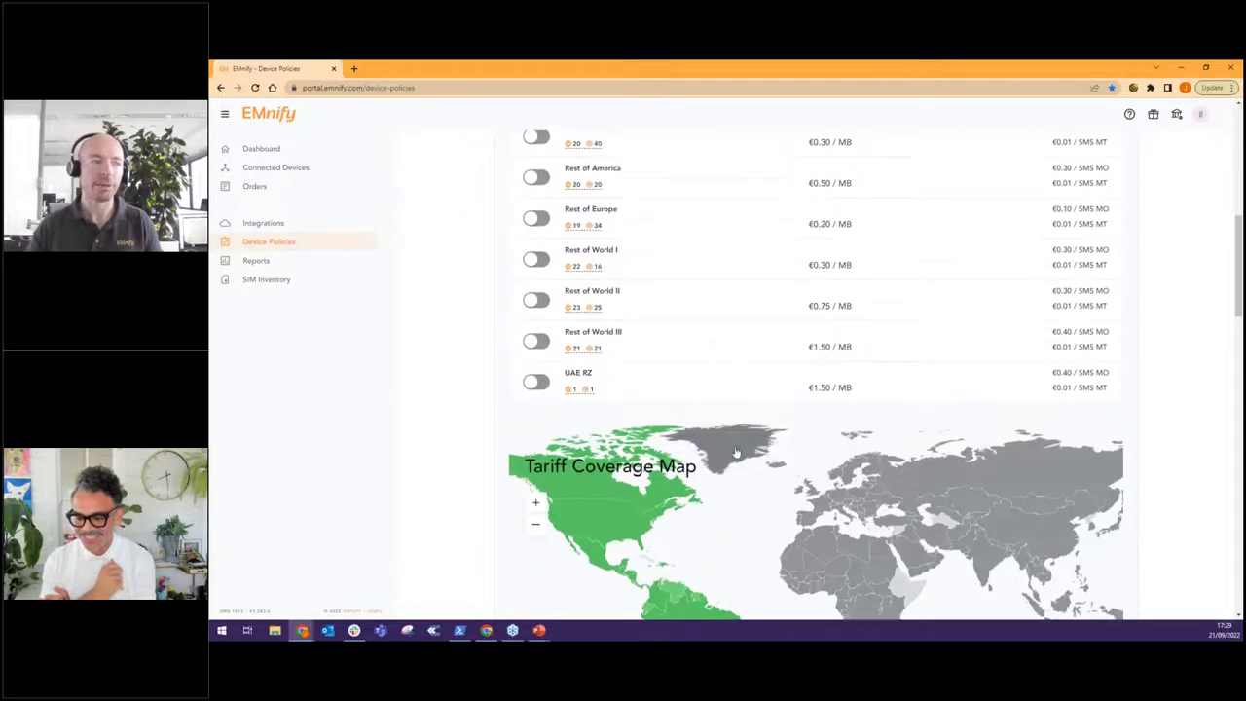
left_click(781, 469)
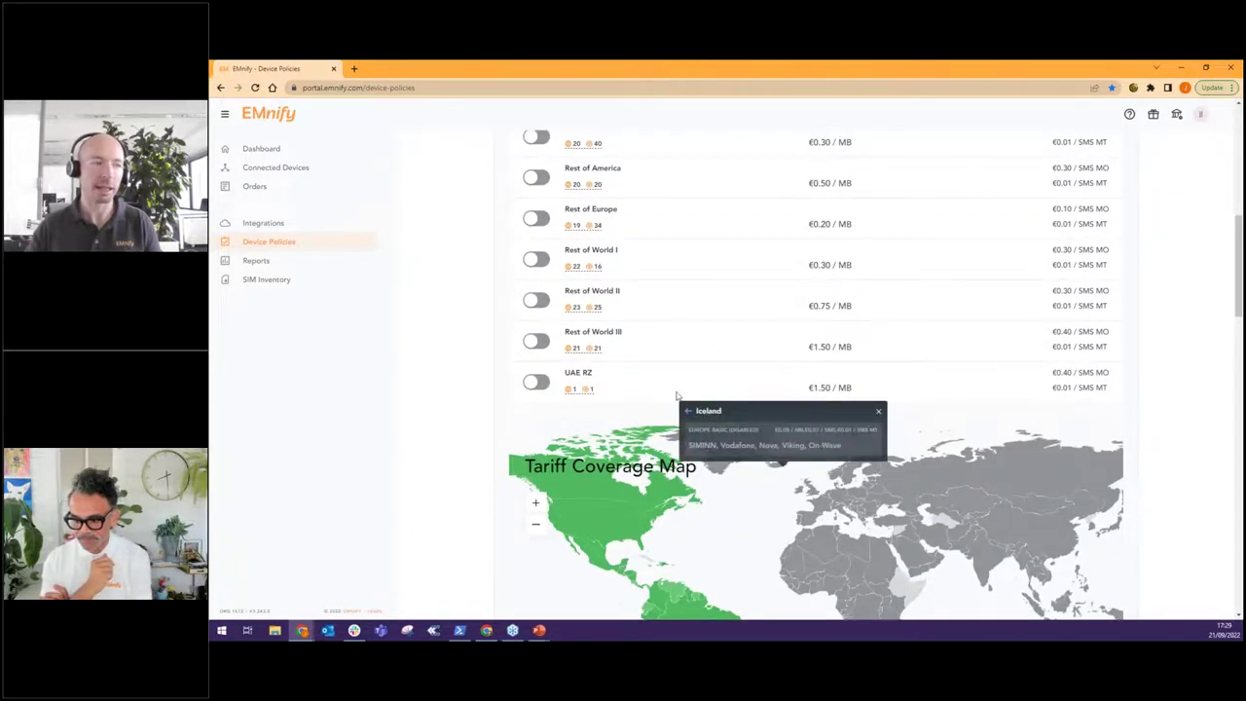
scroll(673, 395, "up", 3)
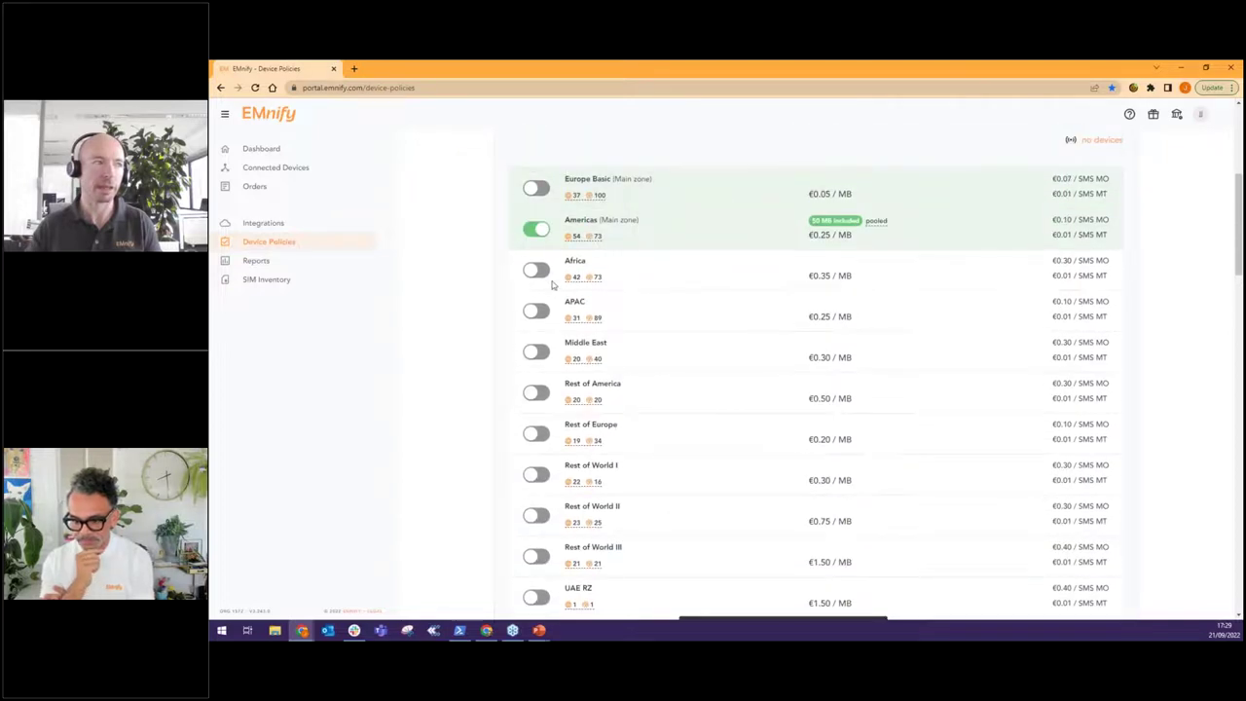
- Turn on the Rest of Europe zone and review the Europe coverage on the Tariff Coverage Map
scroll(552, 297, "down", 1)
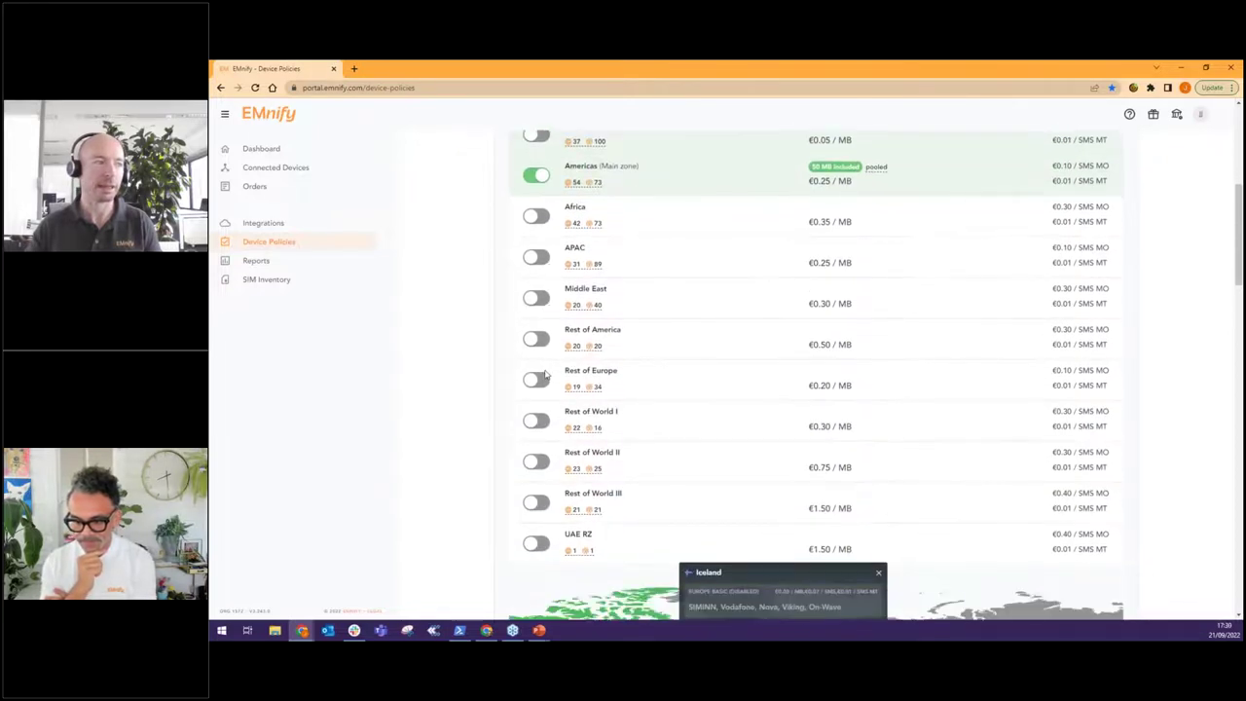
left_click(547, 381)
scroll(632, 394, "down", 2)
scroll(631, 394, "down", 1)
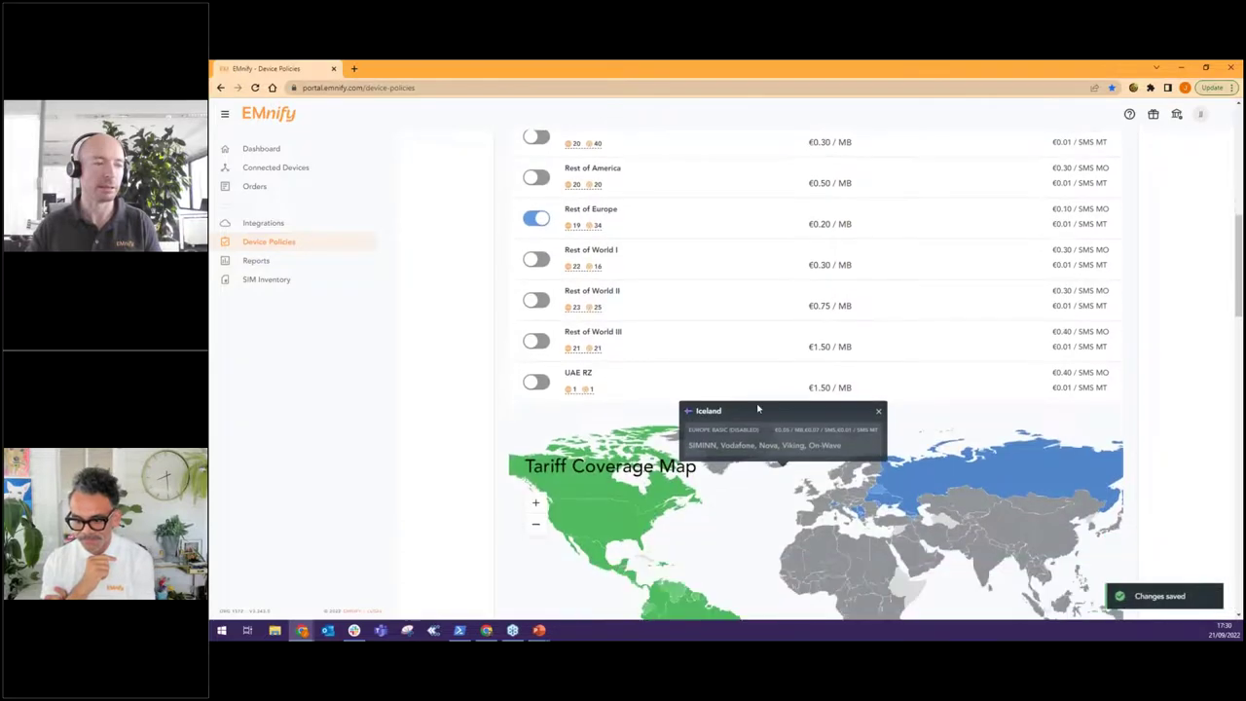
scroll(542, 240, "up", 3)
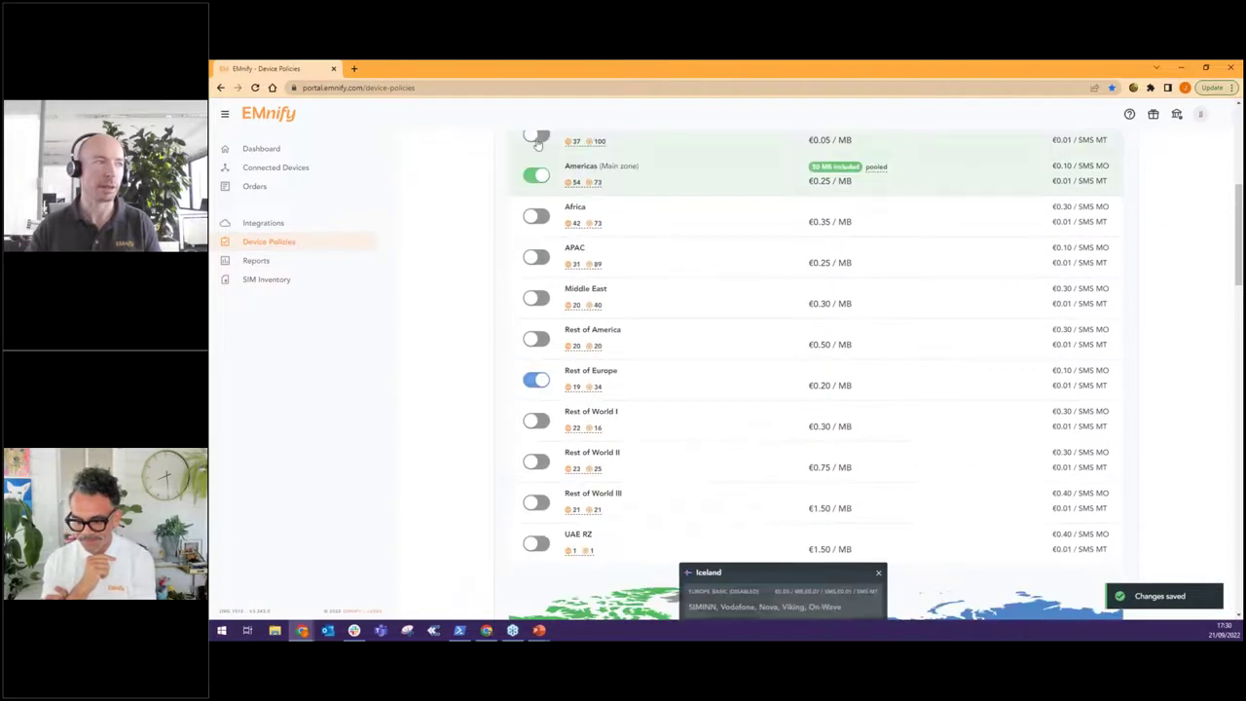
scroll(535, 136, "up", 1)
scroll(877, 361, "down", 4)
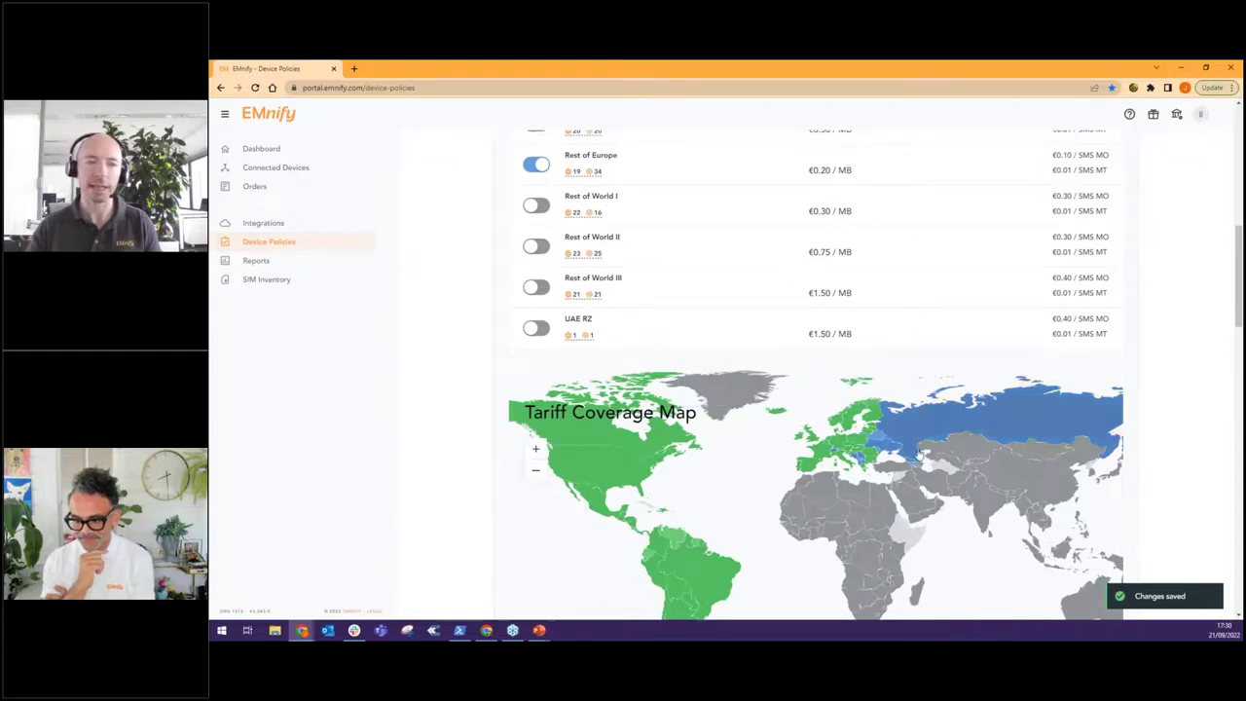
scroll(822, 414, "down", 2)
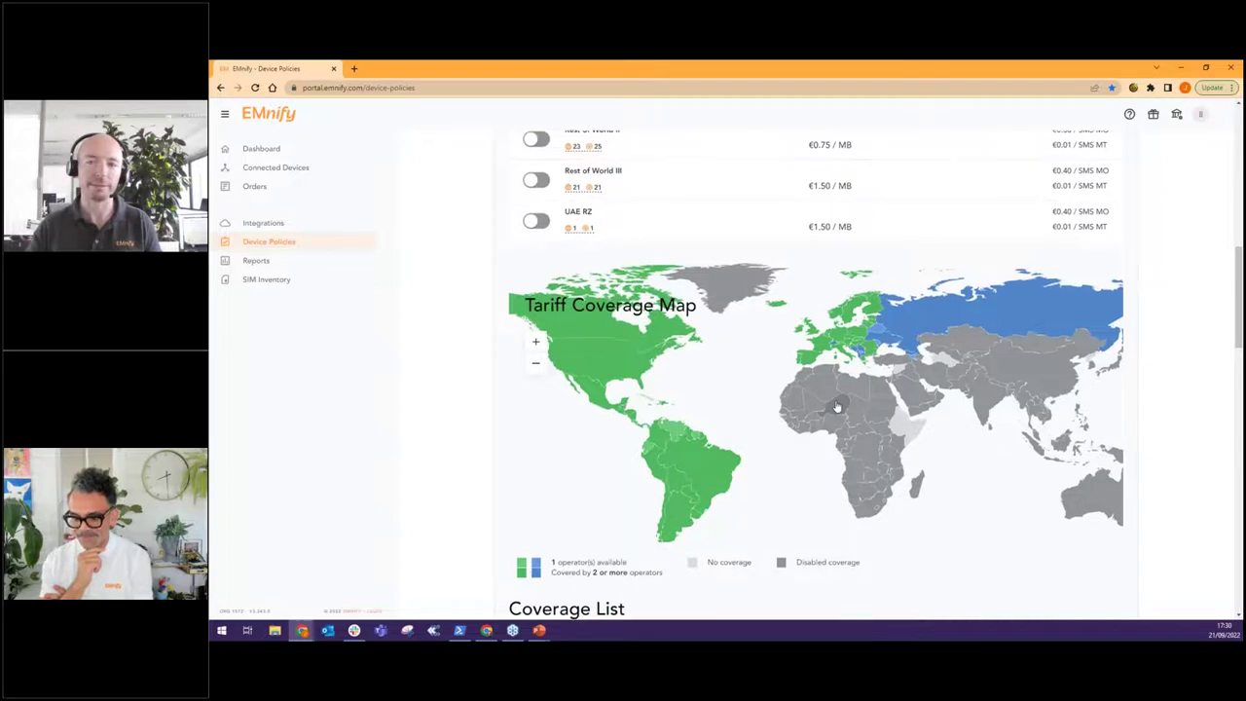
scroll(836, 407, "up", 1)
scroll(837, 407, "up", 1)
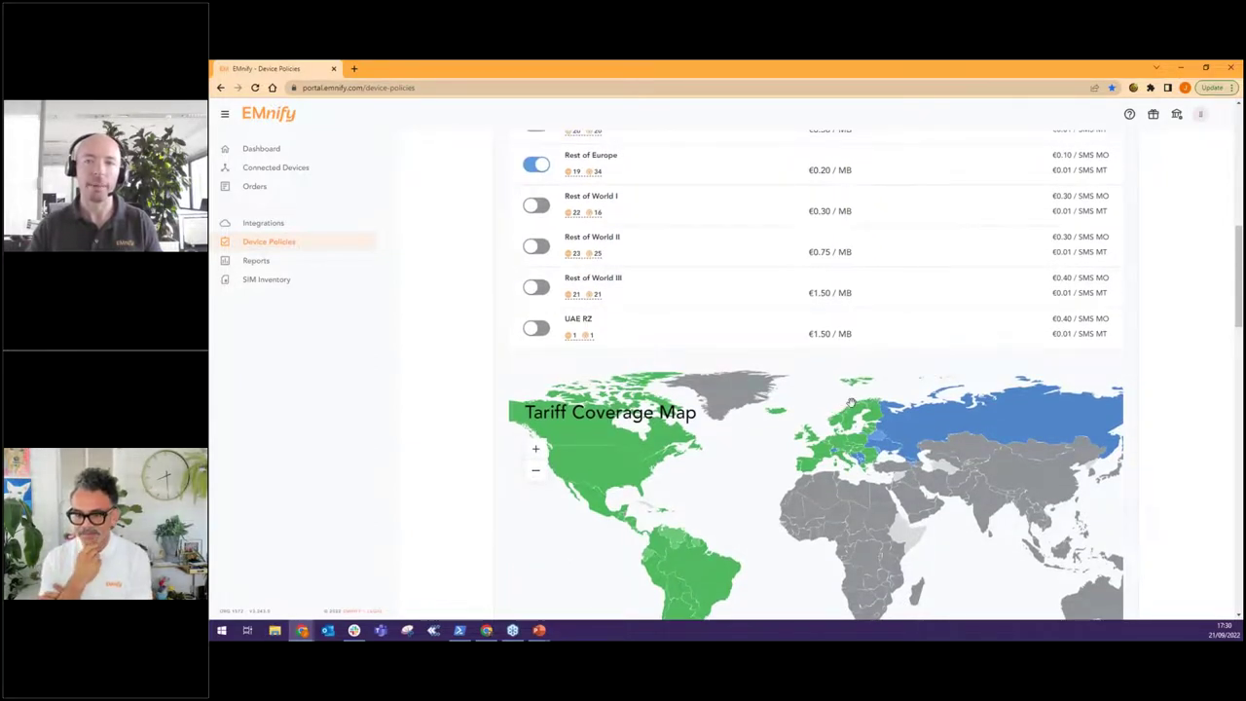
scroll(854, 409, "down", 2)
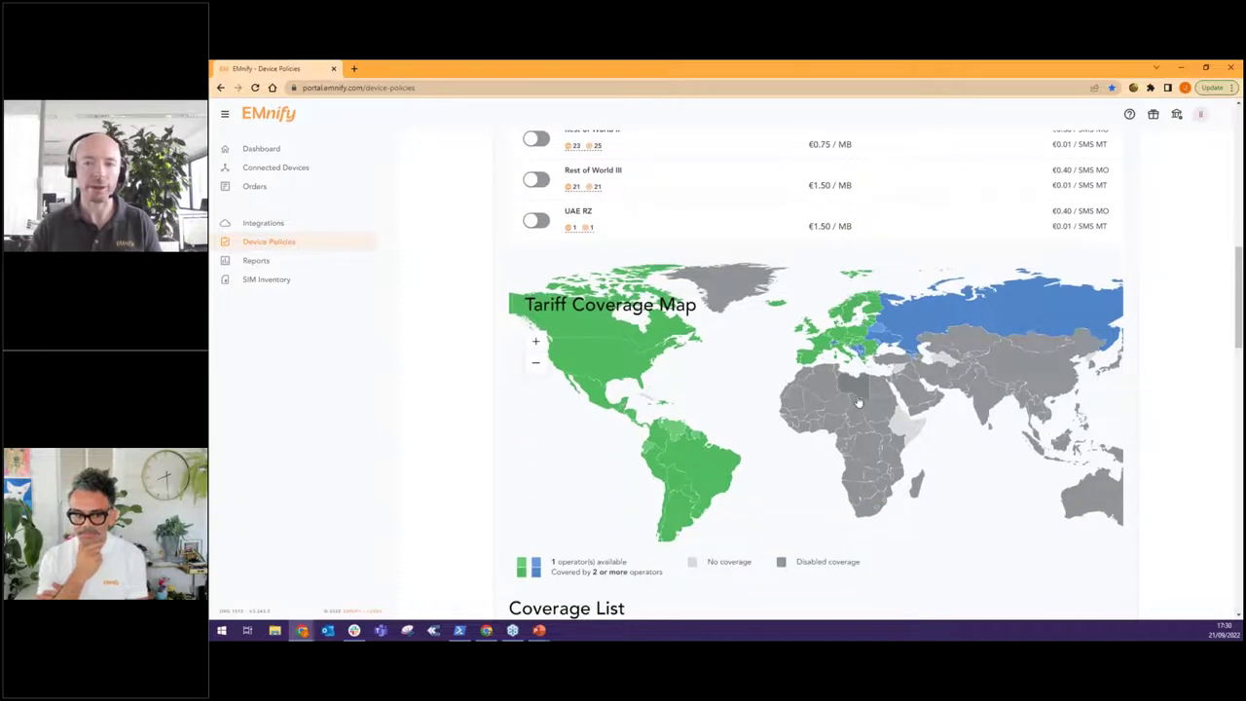
scroll(858, 402, "up", 1)
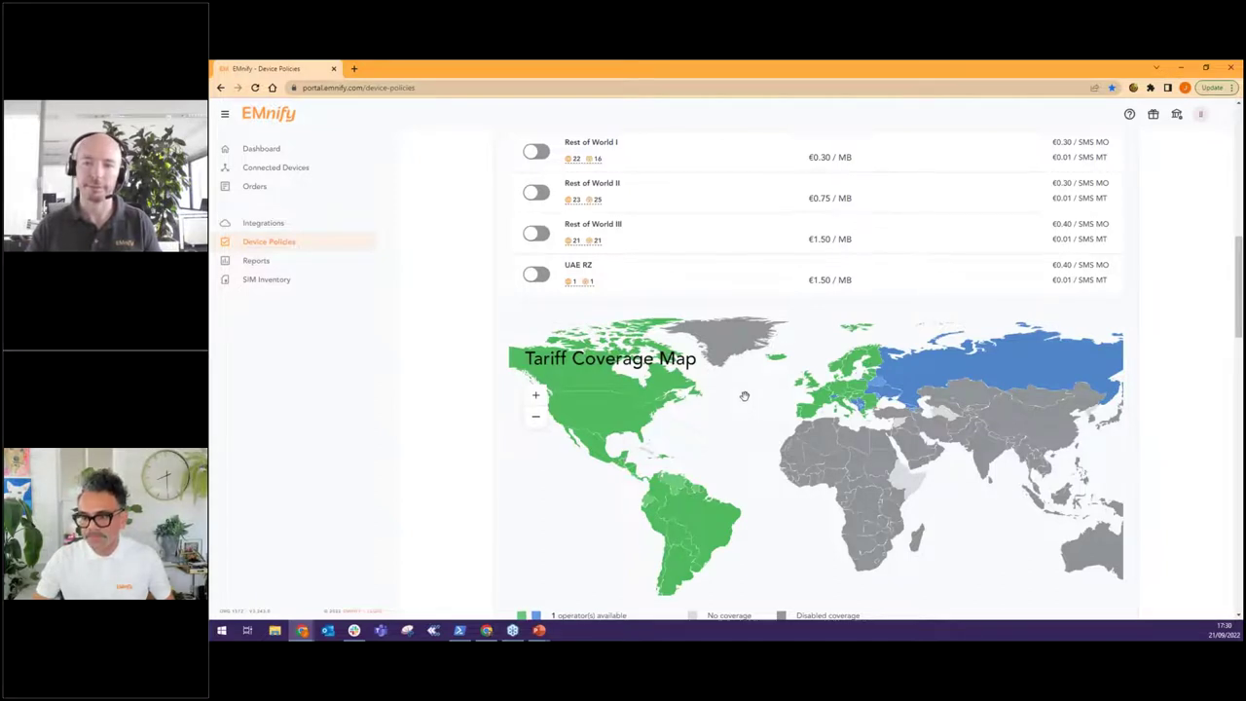
scroll(744, 397, "up", 1)
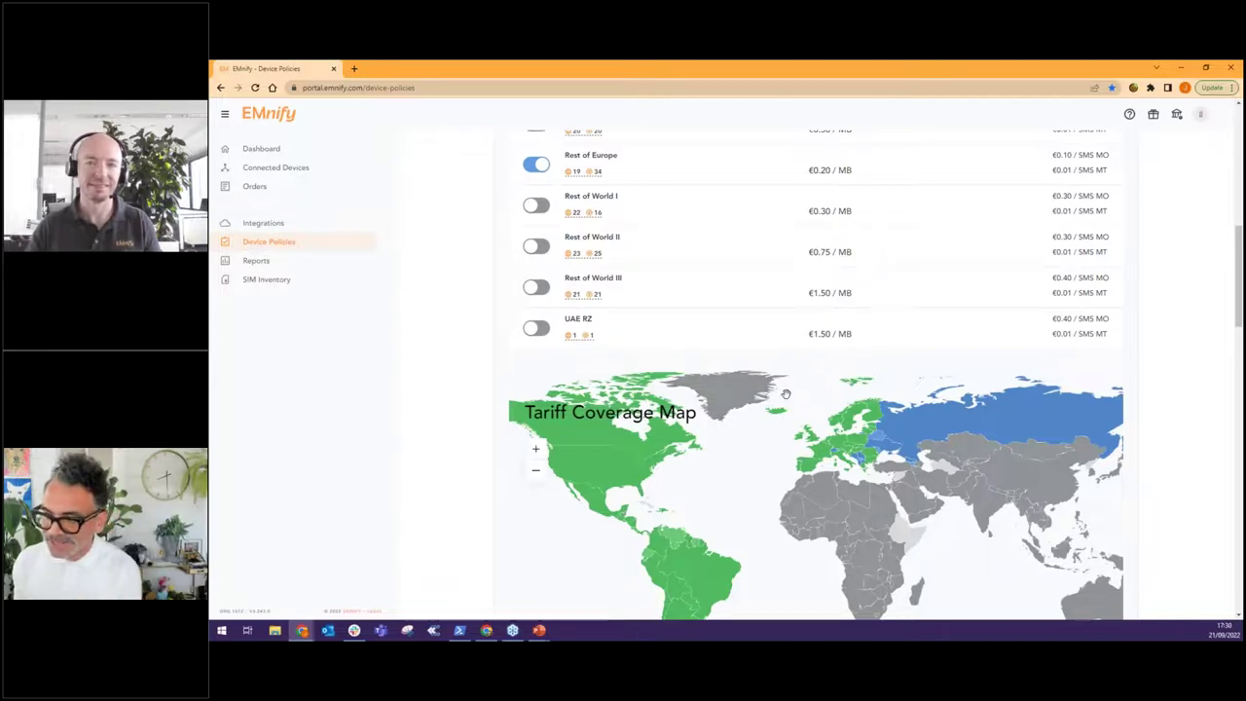
scroll(785, 393, "up", 8)
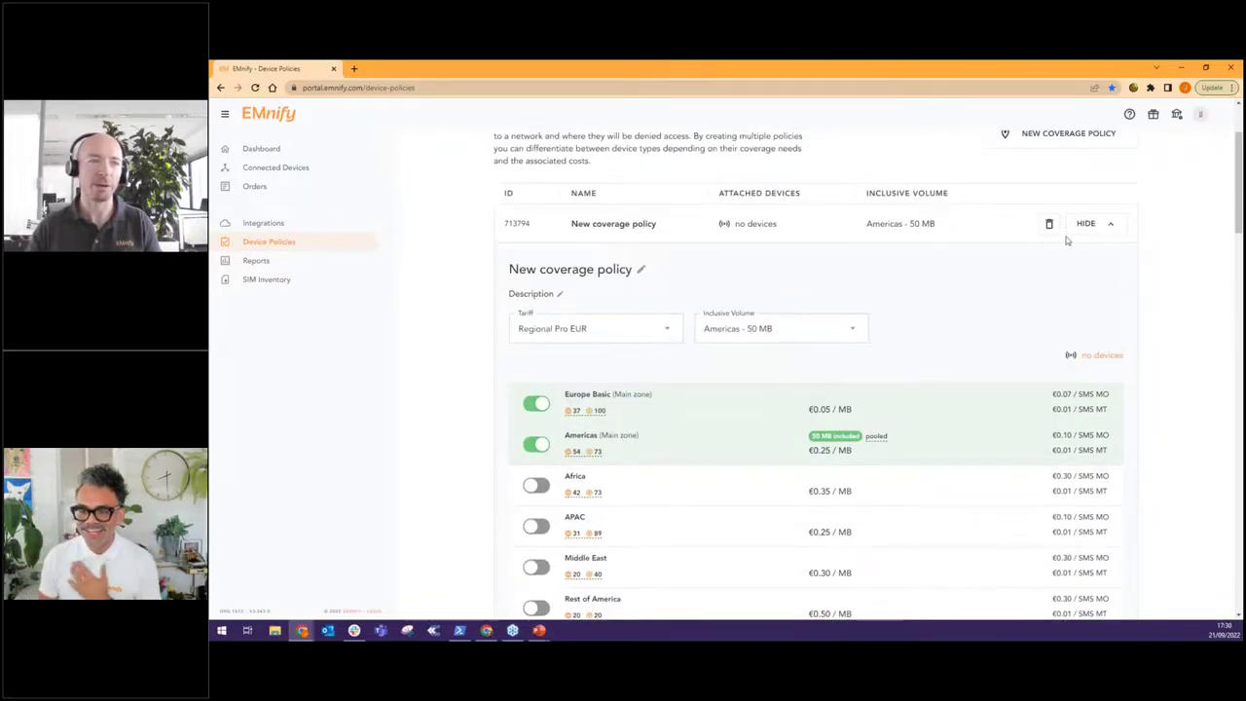
- Hide the policy, filter Connected Devices by 'tag:jj' and select all four devices
left_click(1107, 224)
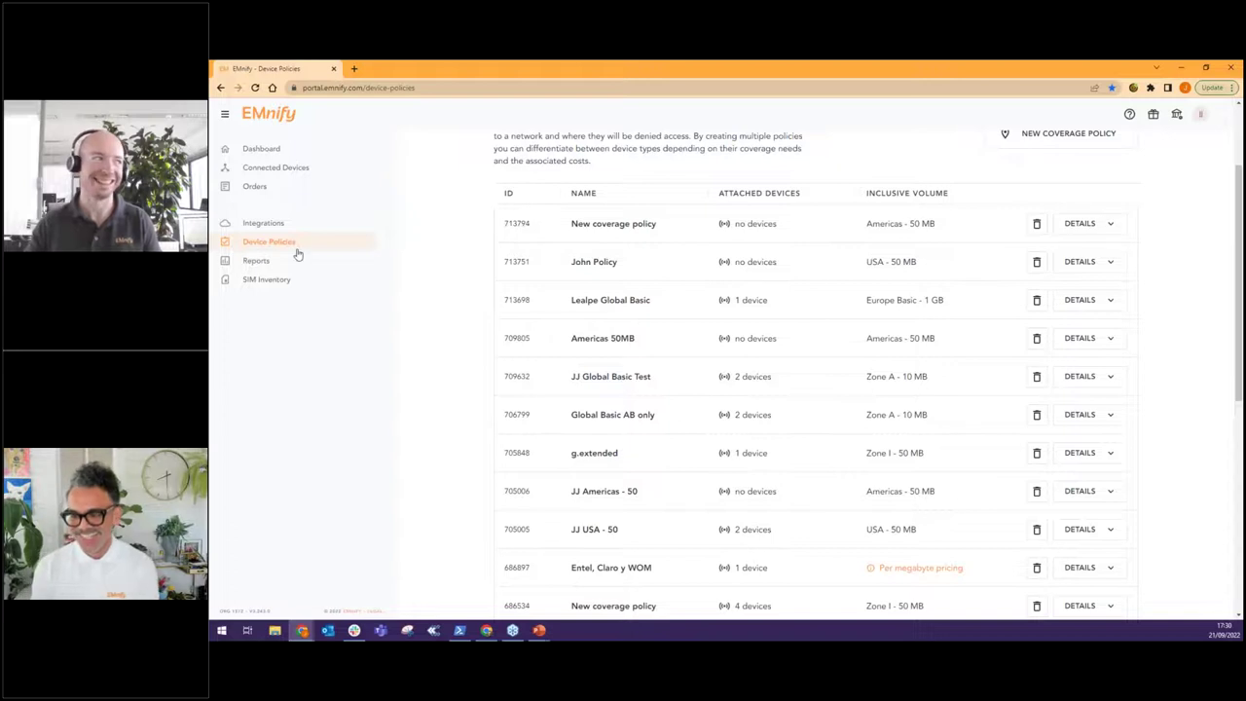
left_click(301, 167)
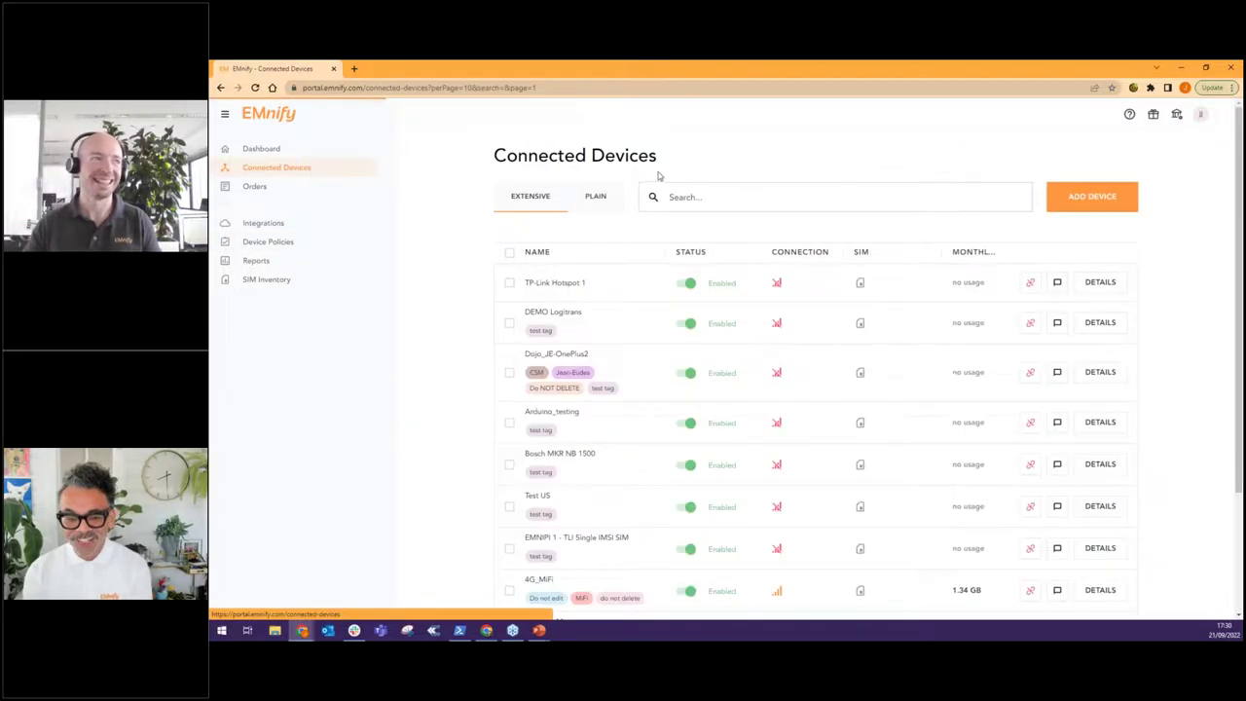
left_click(673, 191)
type("tag")
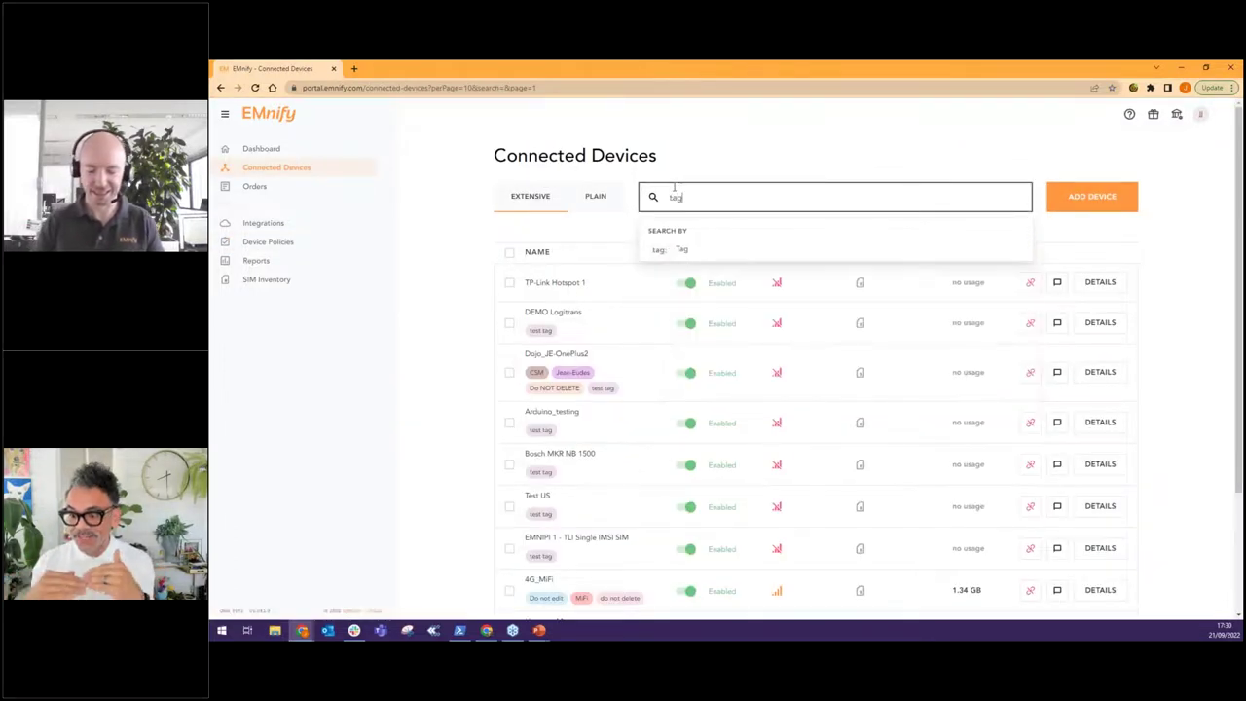
type(":")
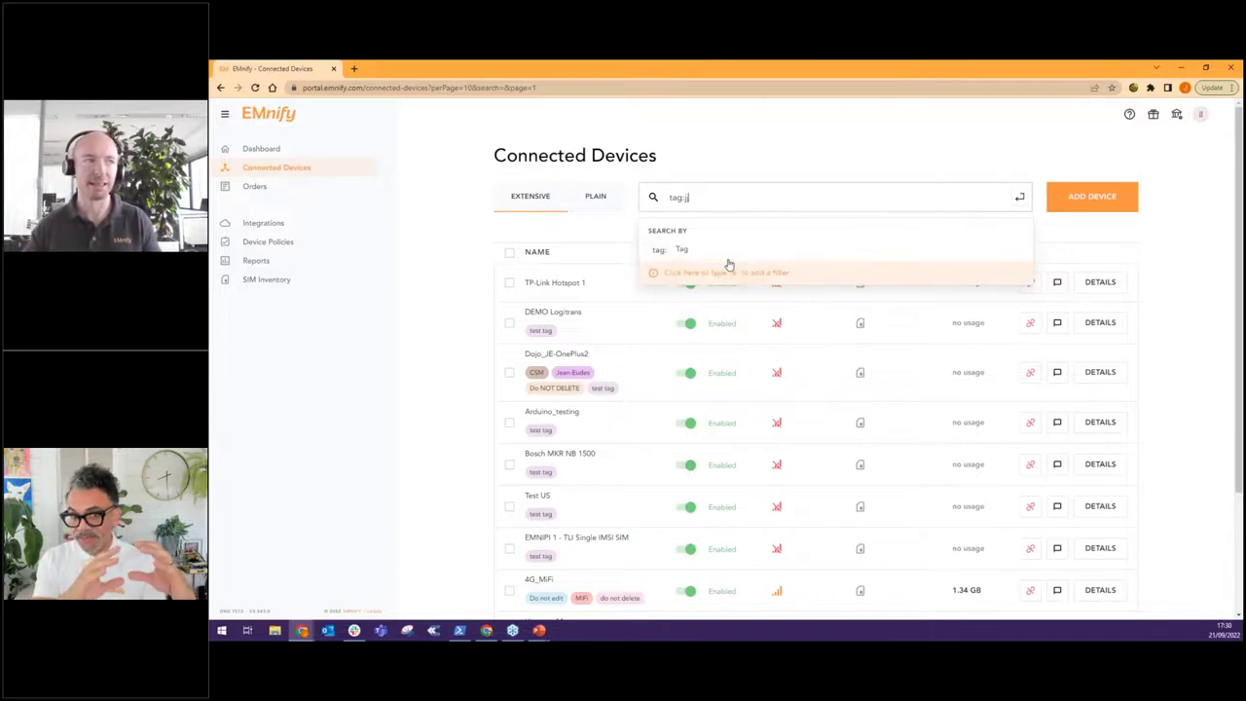
type("jj")
key("Return")
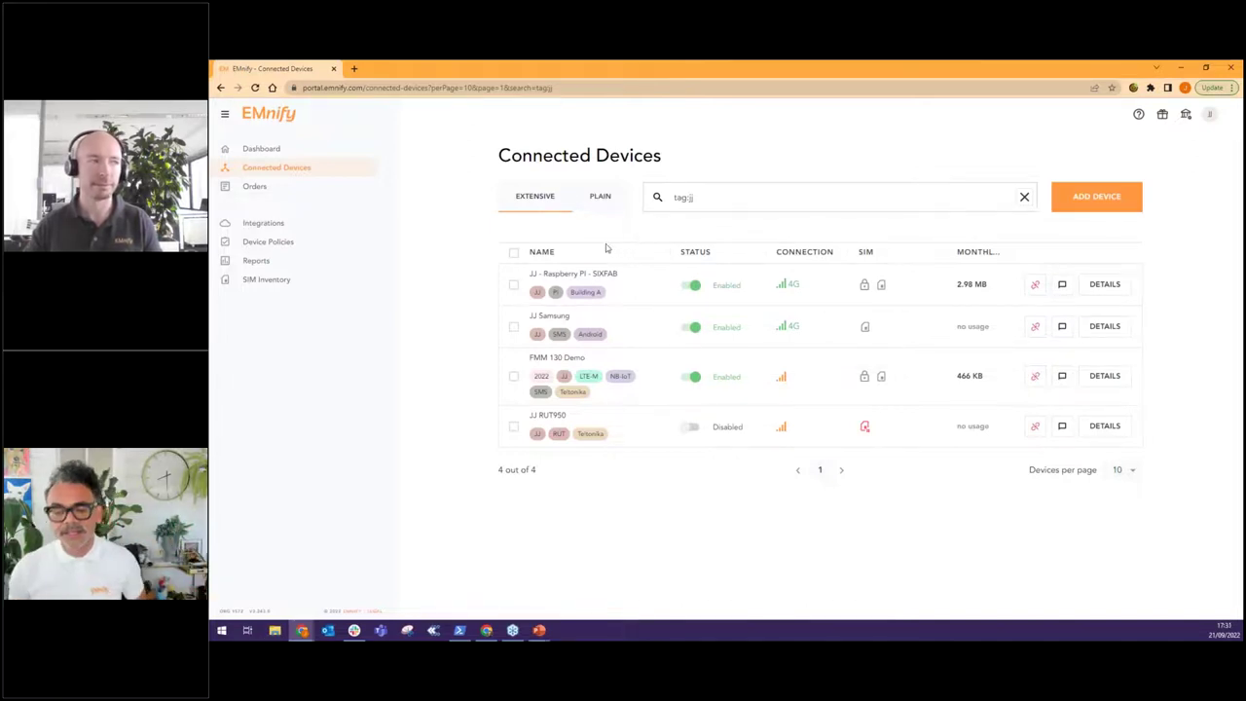
left_click(513, 252)
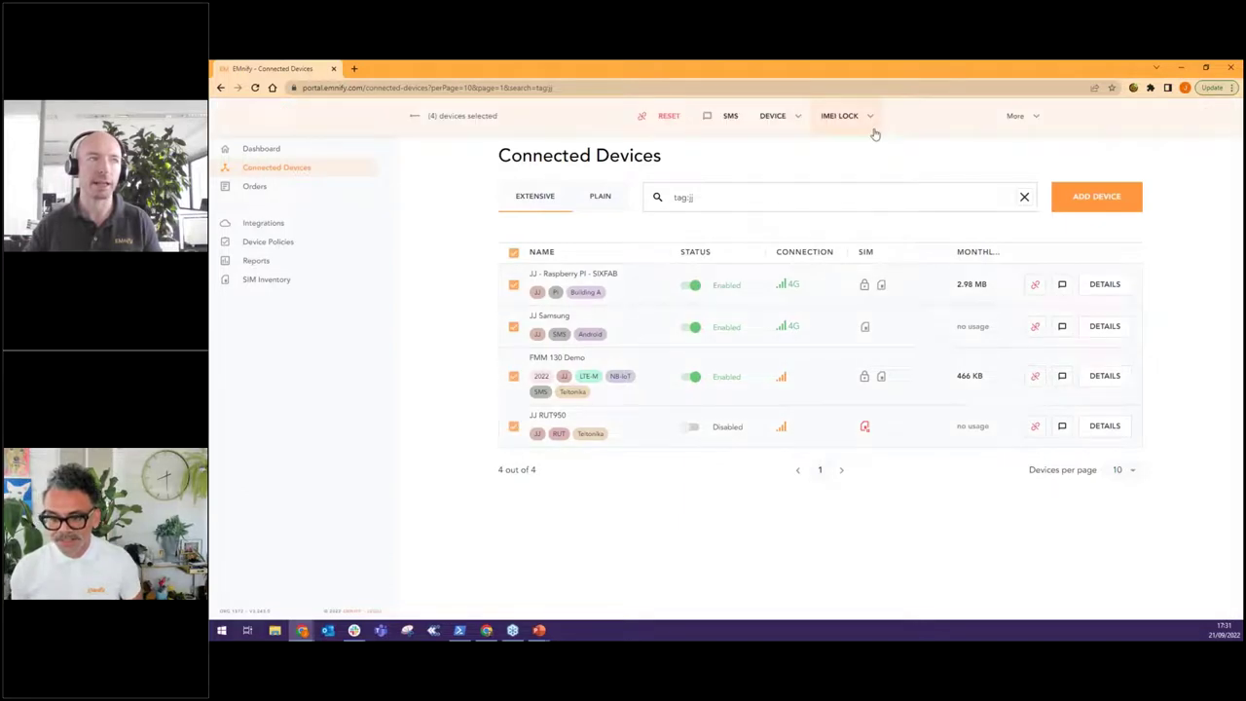
- Look over the More bulk-action options for the four devices, then switch to the PowerPoint slides
left_click(1030, 115)
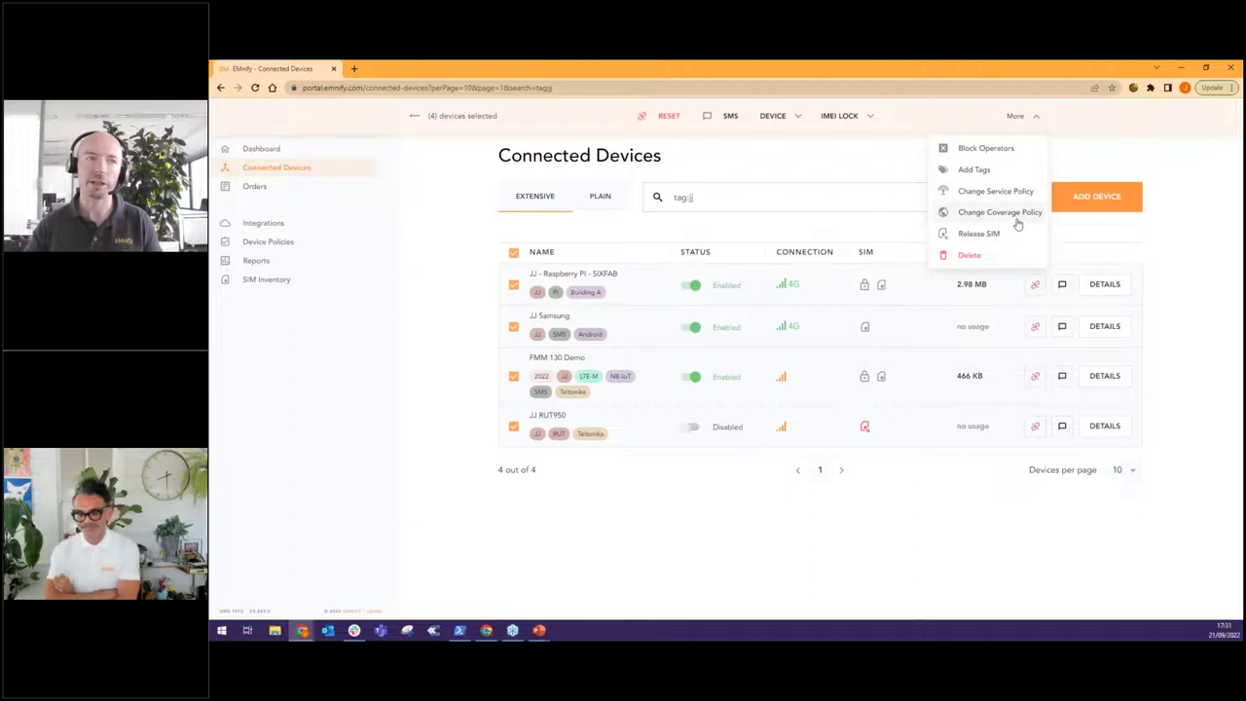
left_click(826, 228)
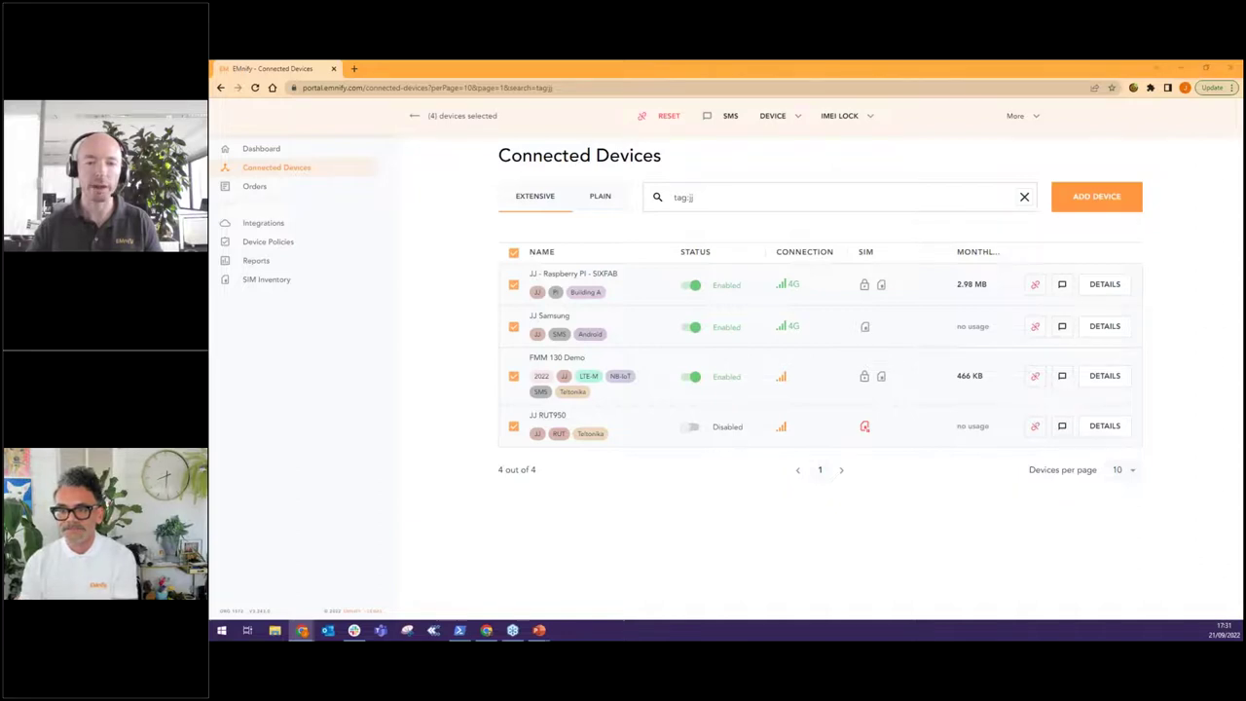
key("alt+Tab")
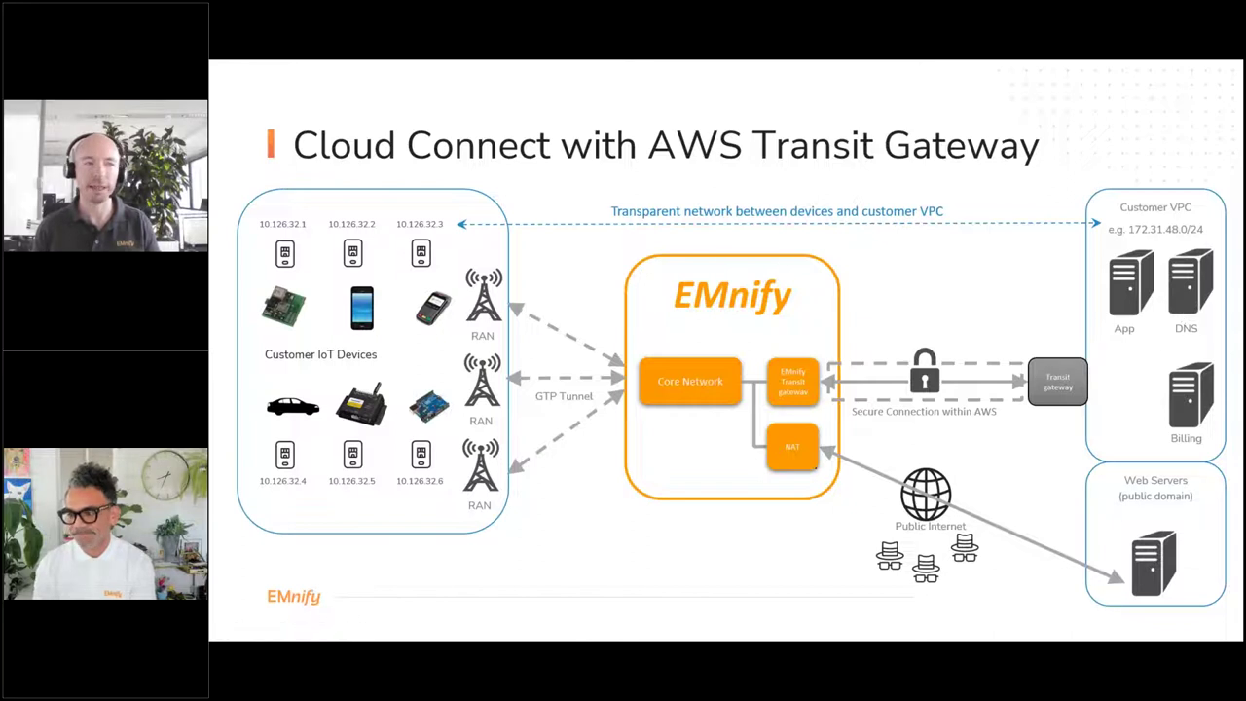
- Advance the slideshow to the OpenVPN Access slide
key("Right")
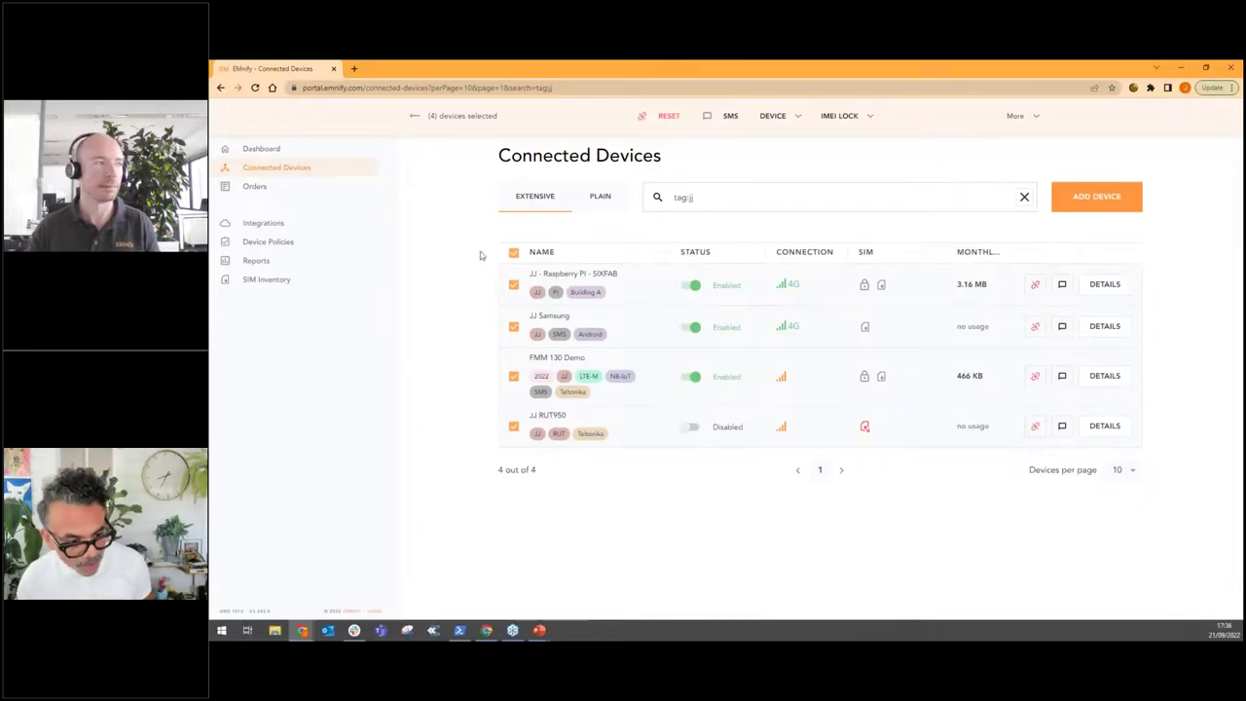
- Open Integrations, collapse No-Code Workflows, Secure Connection, Application Tokens and IP Address Space Management, then re-expand No-Code Workflows
left_click(311, 232)
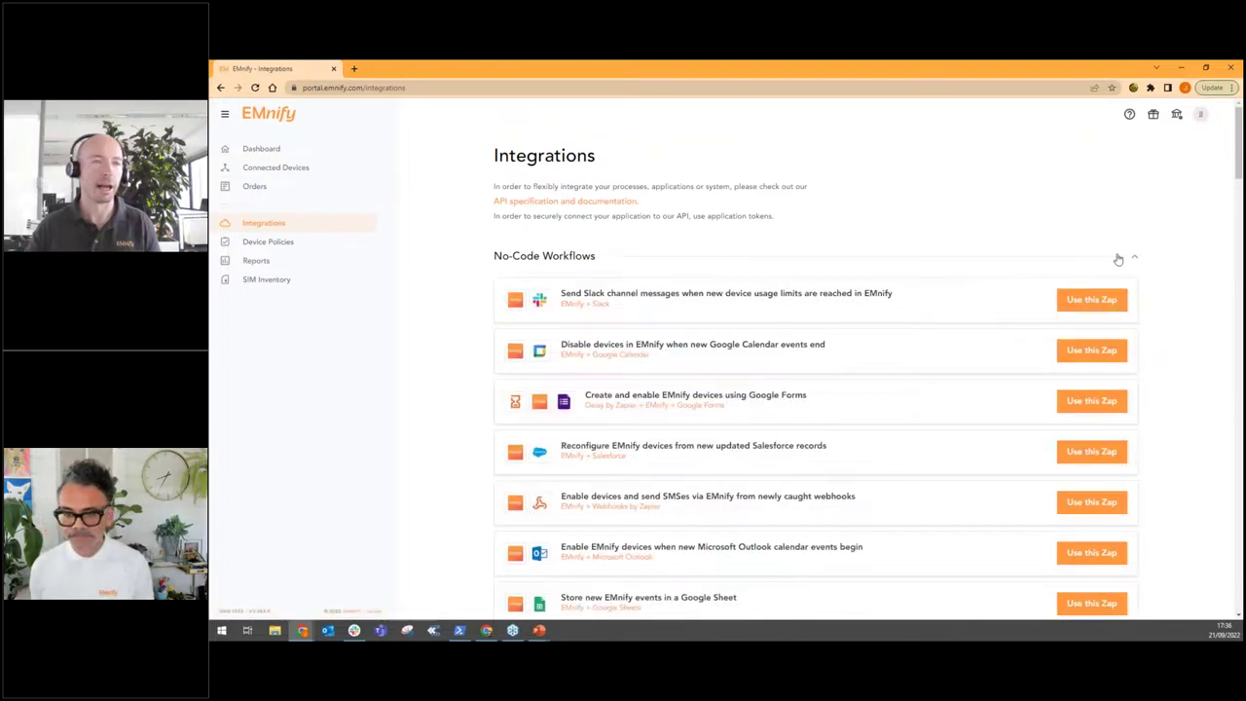
left_click(1124, 257)
left_click(1127, 295)
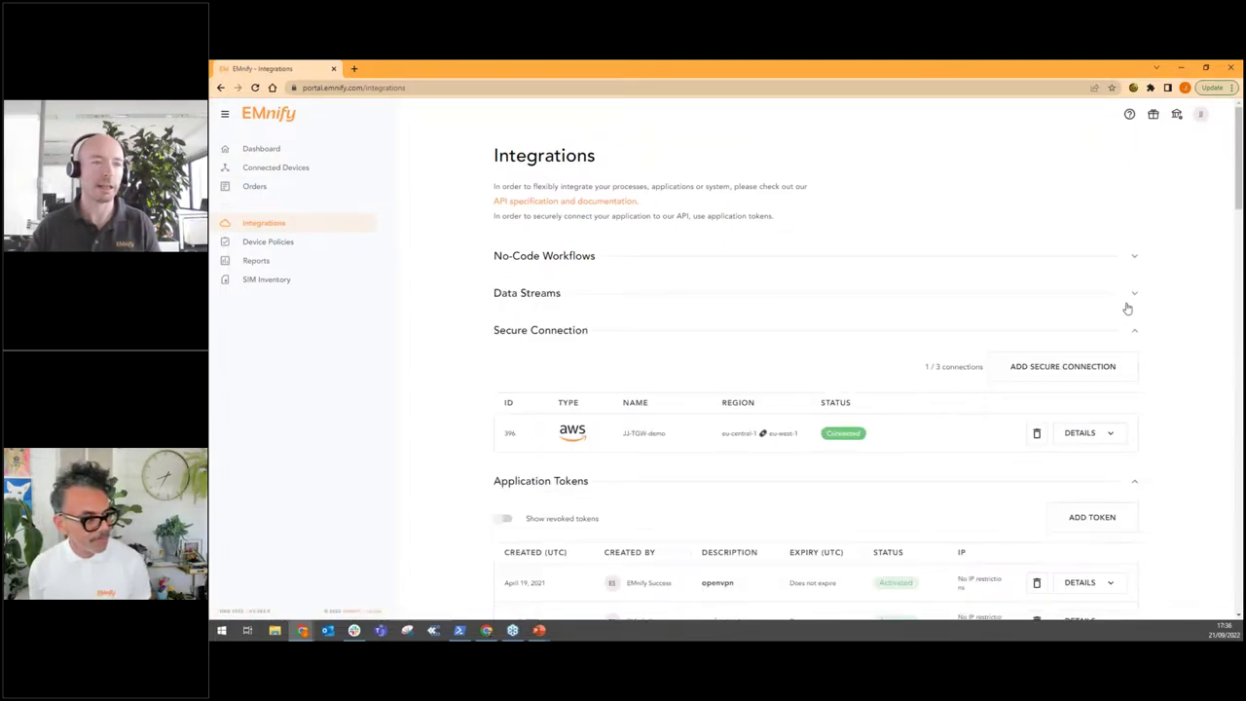
left_click(1131, 332)
left_click(1136, 369)
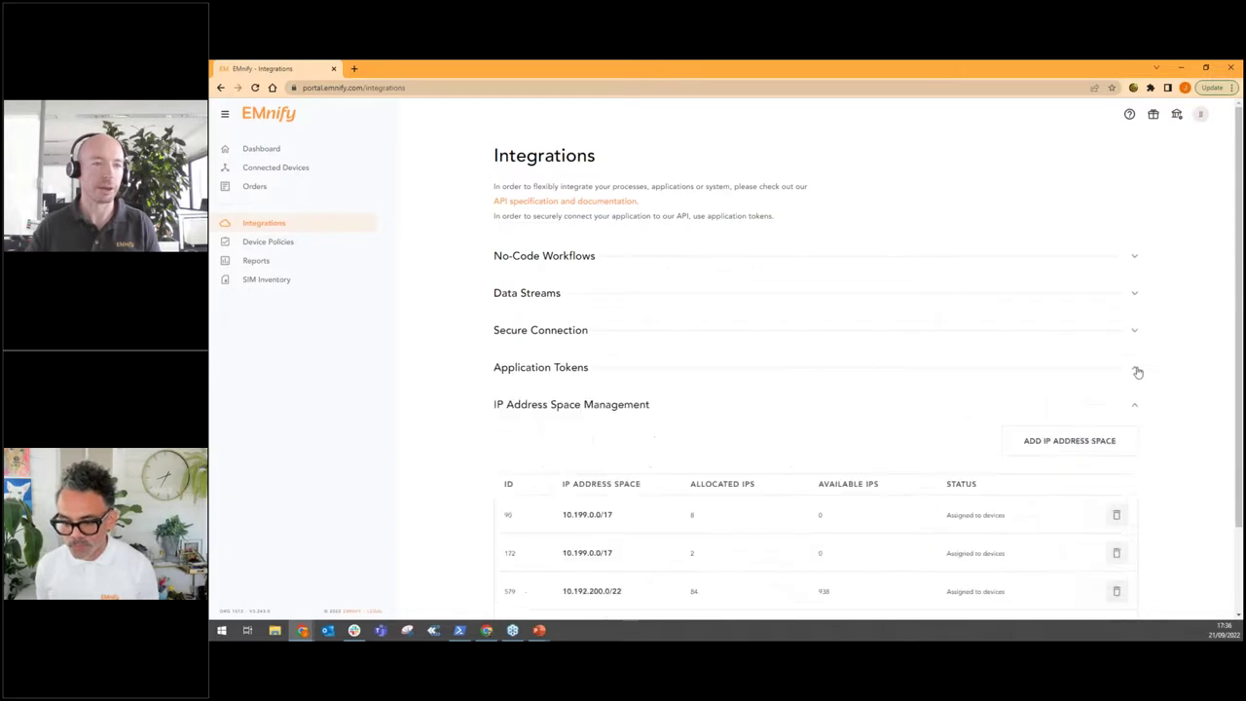
left_click(1132, 418)
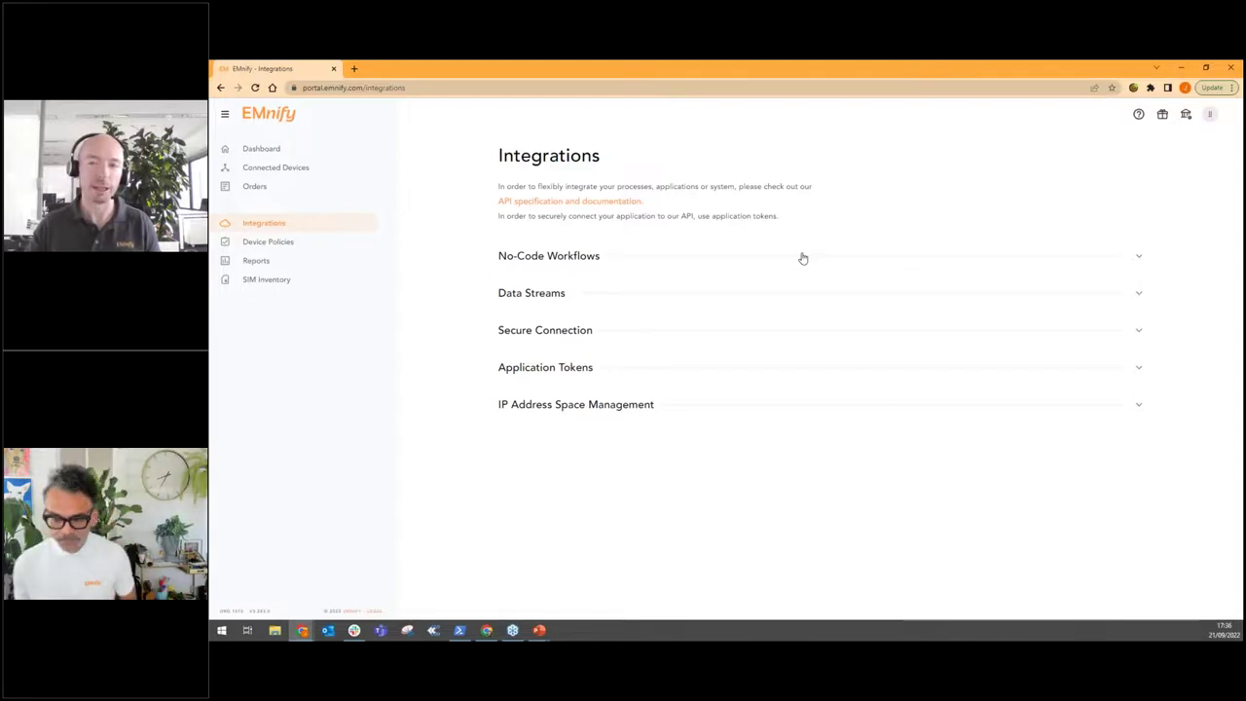
left_click(803, 258)
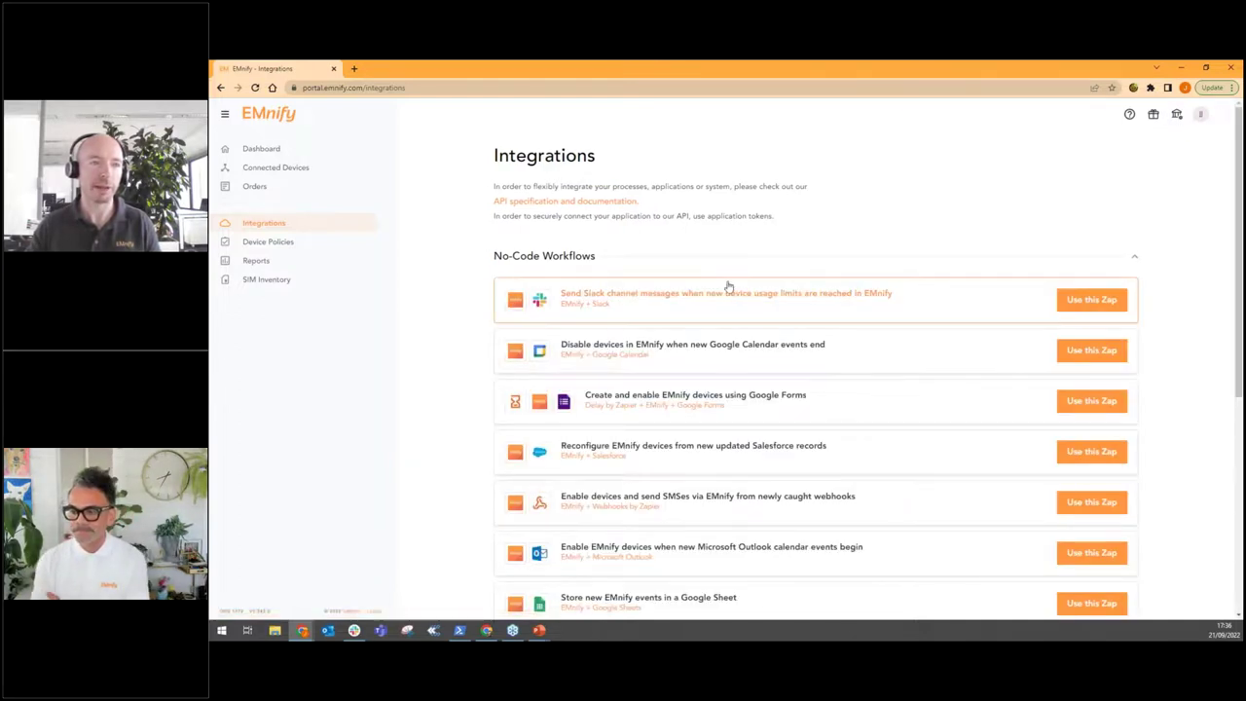
- Browse the No-Code Workflows Zaps, collapse them, and expand Secure Connection showing the JJ-TGW-demo AWS connection
scroll(823, 393, "down", 1)
scroll(822, 389, "down", 1)
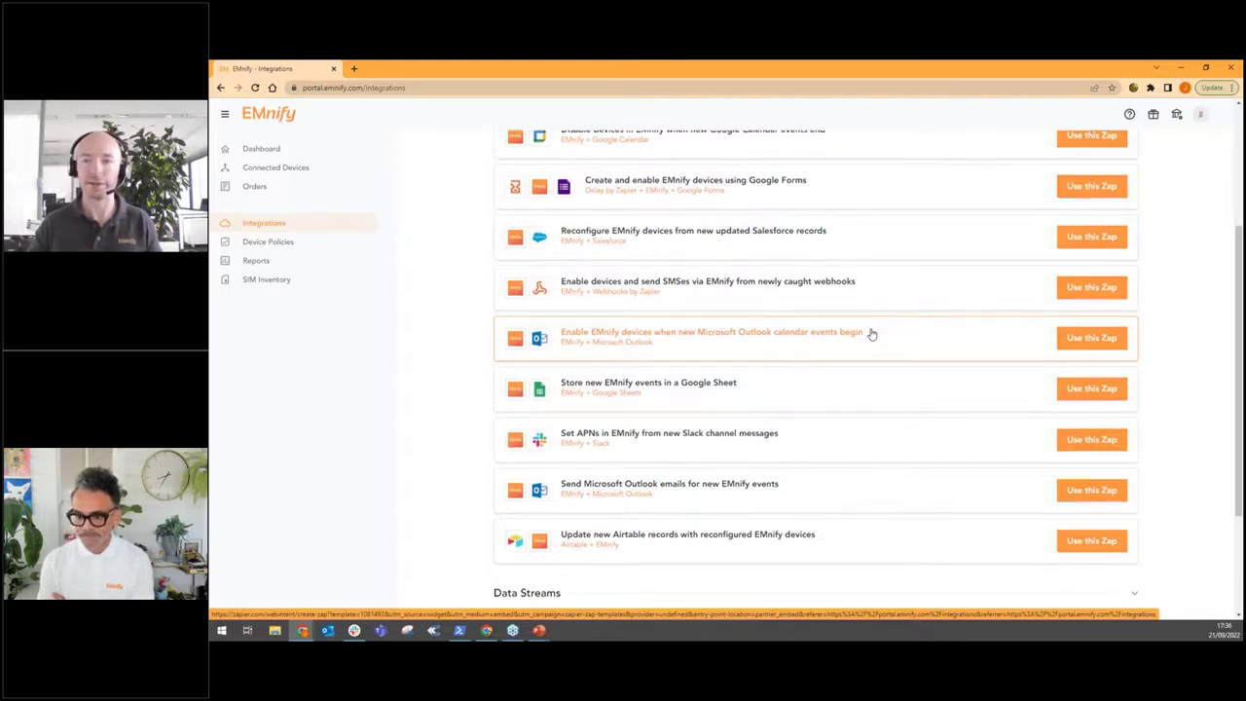
scroll(871, 334, "up", 2)
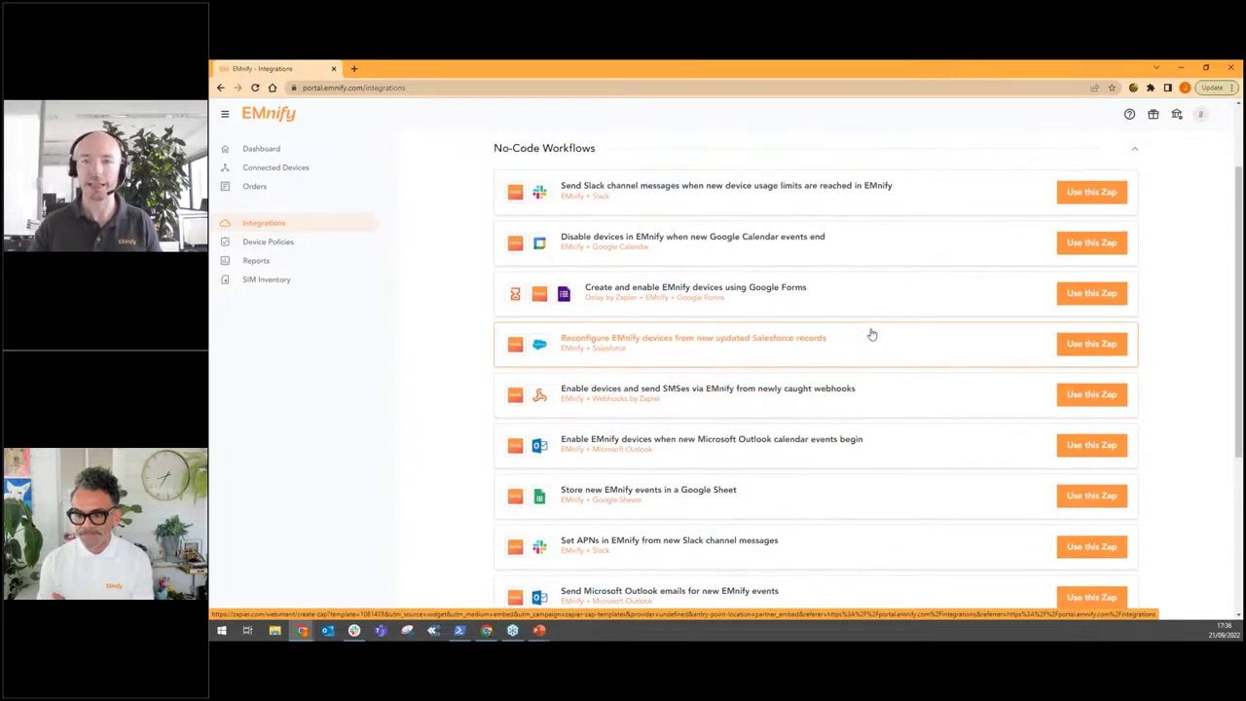
scroll(1034, 178, "up", 1)
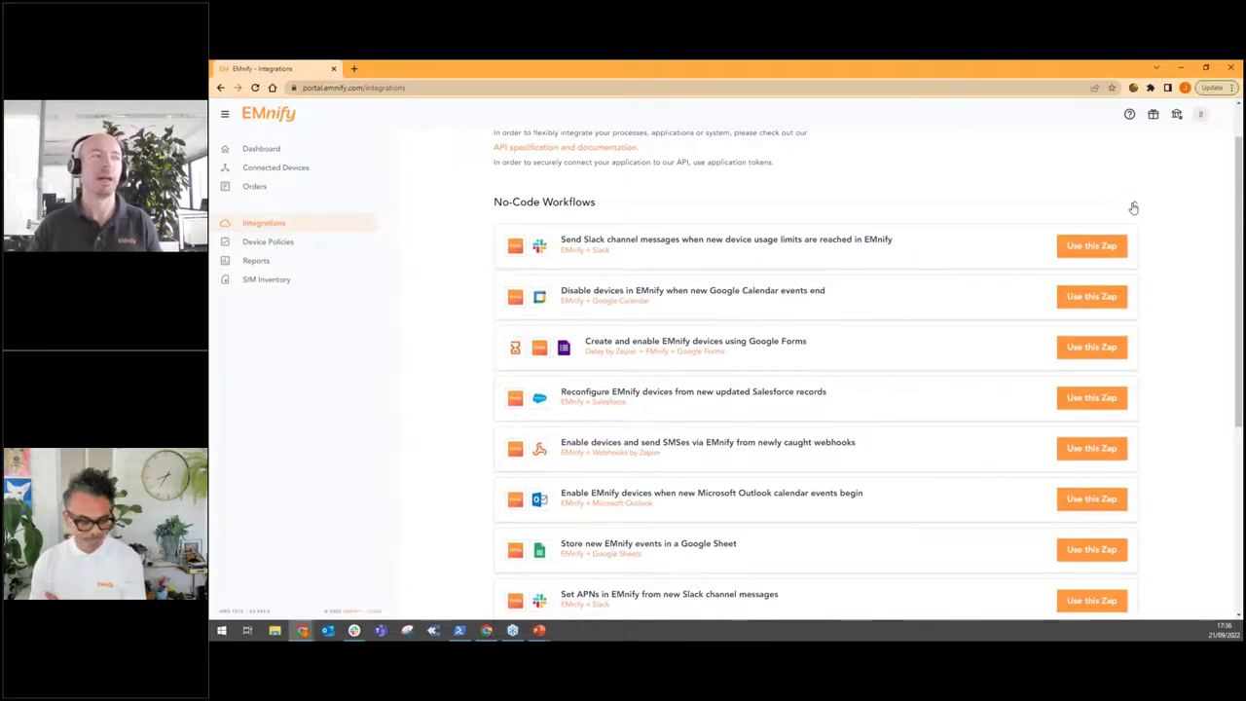
left_click(1132, 207)
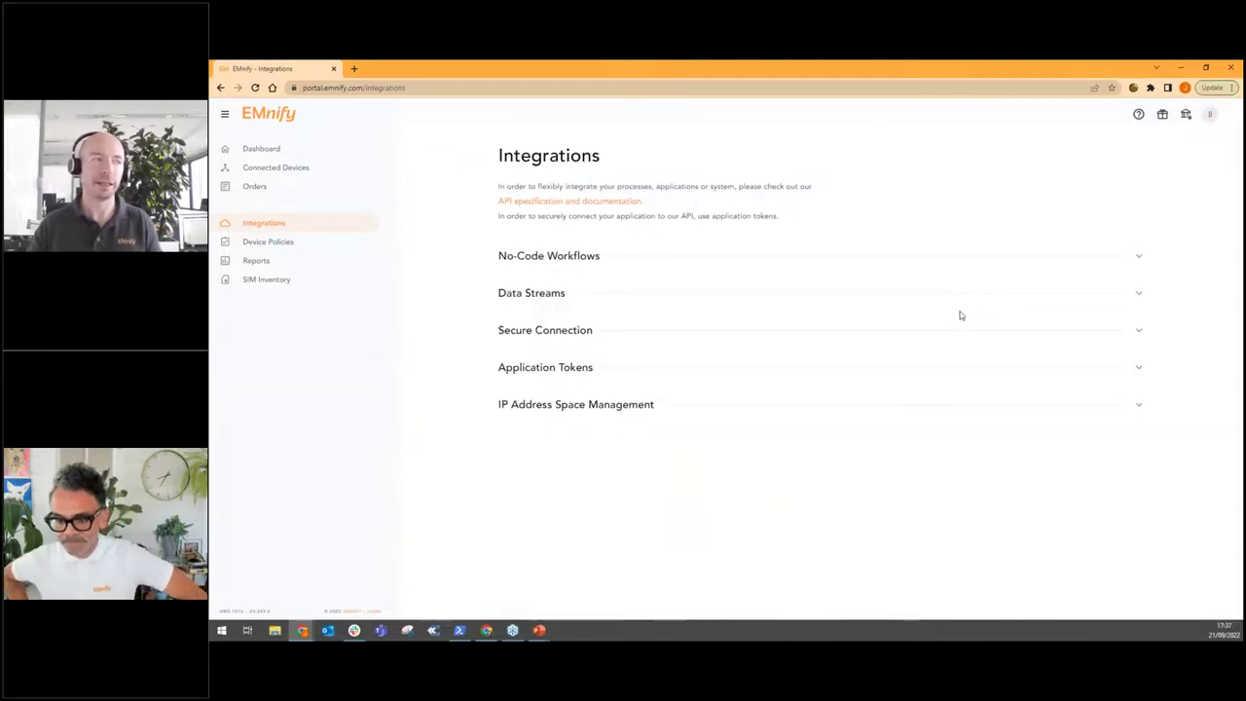
left_click(933, 336)
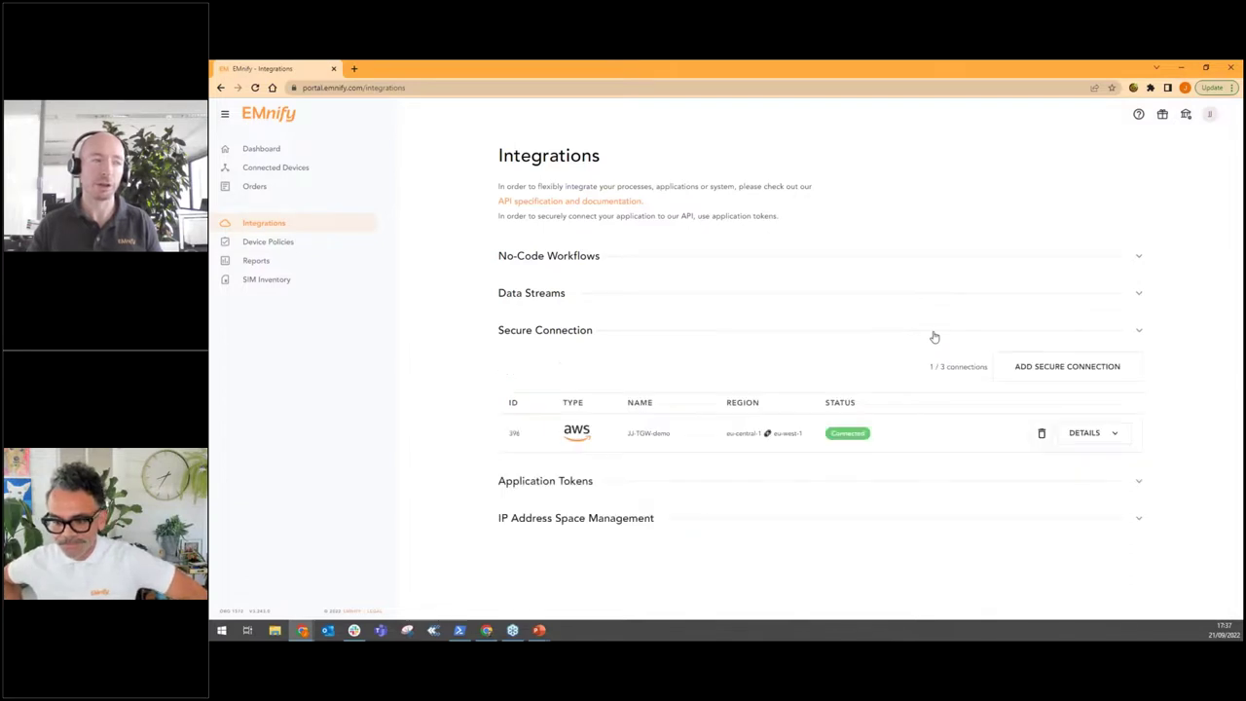
- Start a new AWS Transit Gateway connection (€149.00 / Month) and focus its CIDR 3 field
left_click(1051, 374)
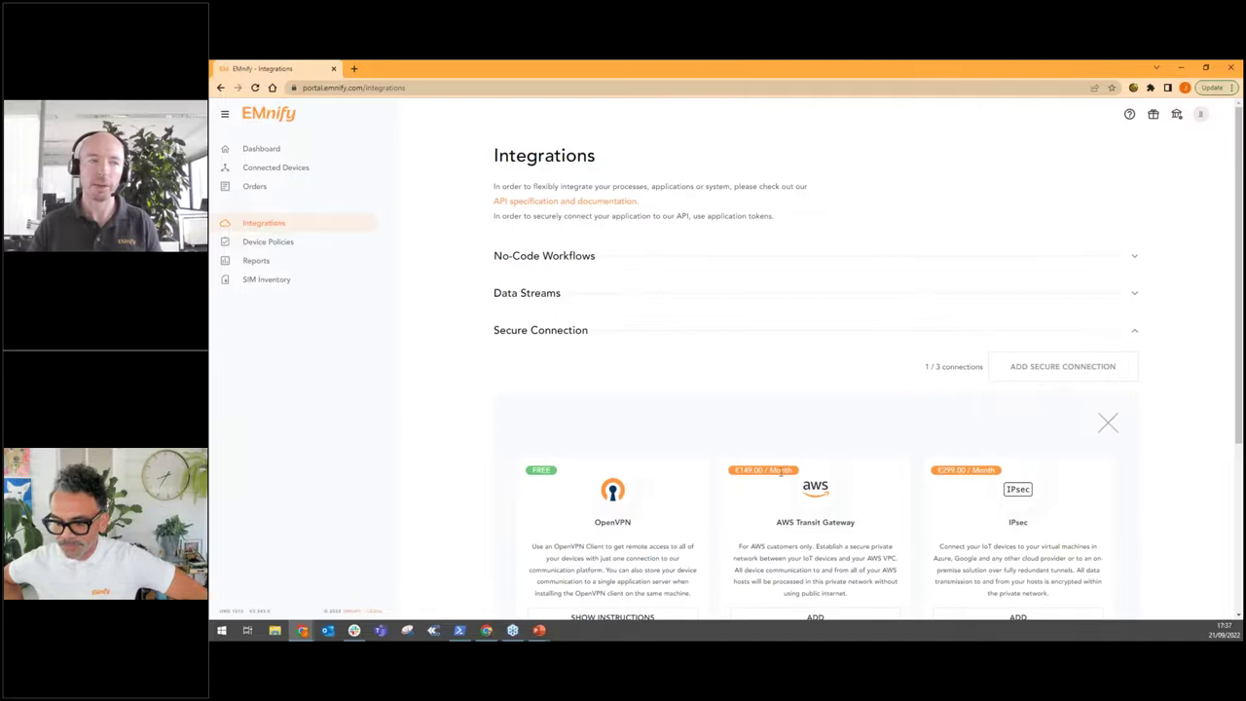
left_click(815, 617)
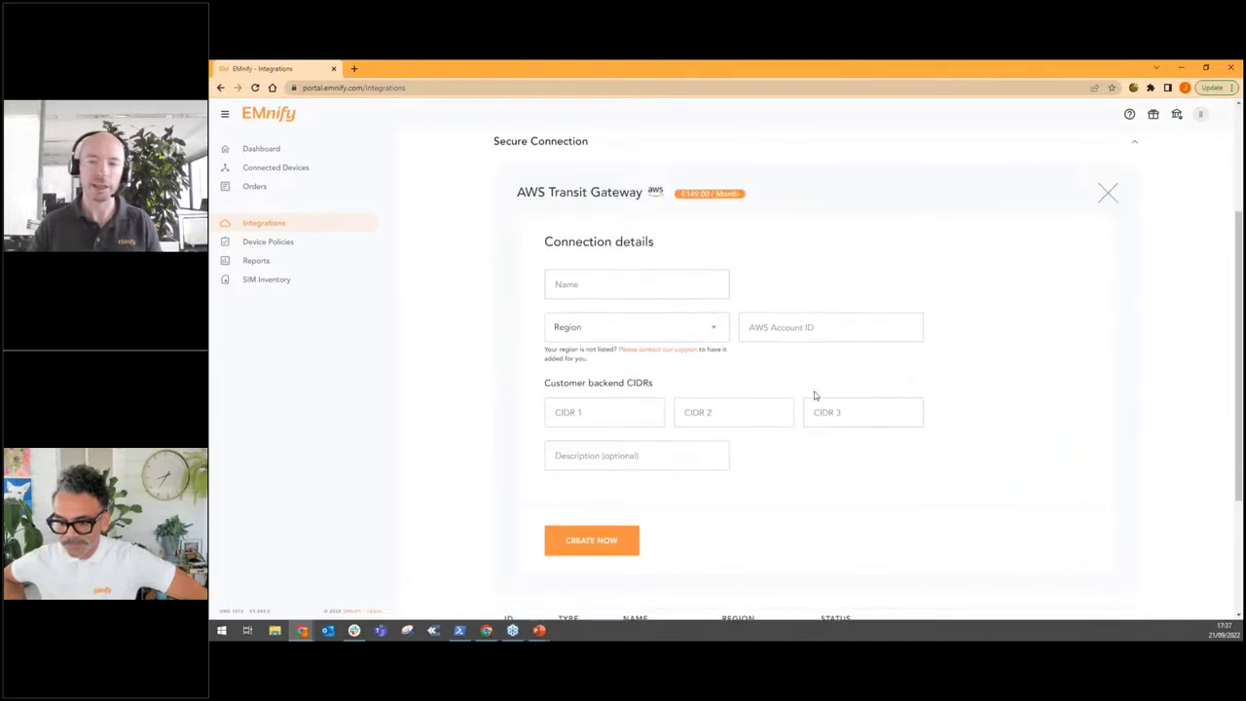
left_click(814, 400)
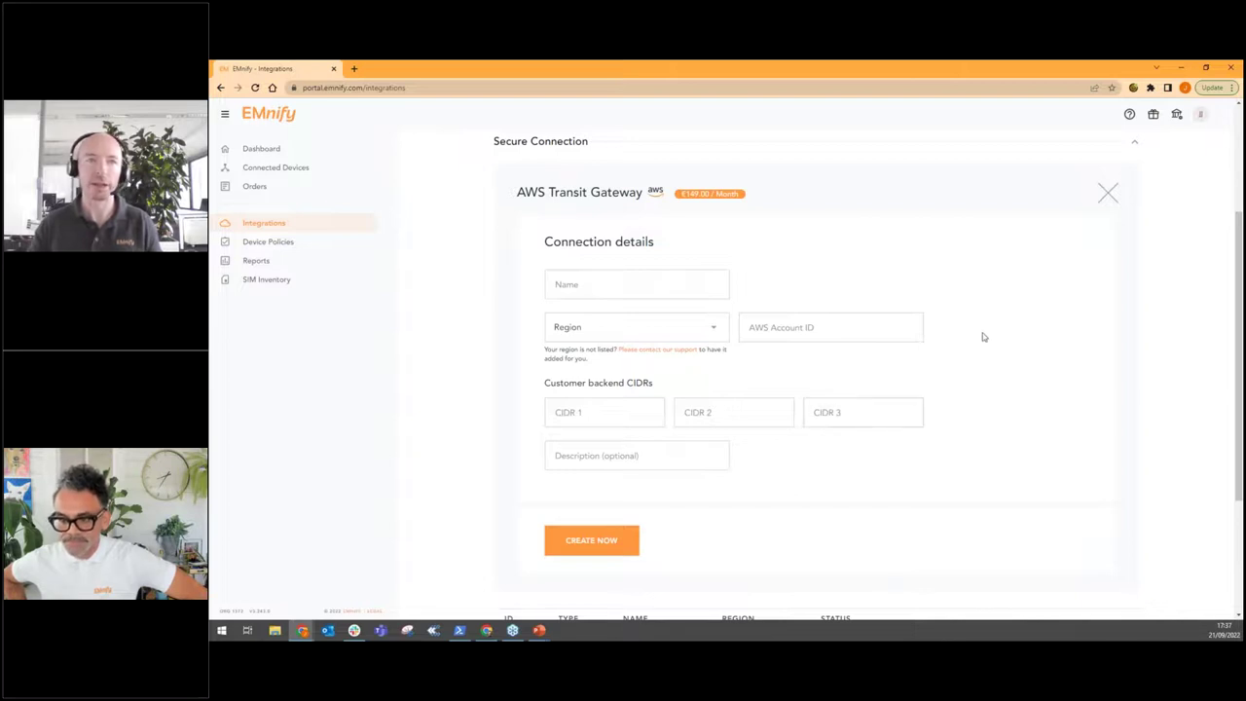
- Close the Transit Gateway form, collapse Secure Connection, and expand Data Streams to list Datadog, Pub/Sub and Webhook streams
left_click(1111, 200)
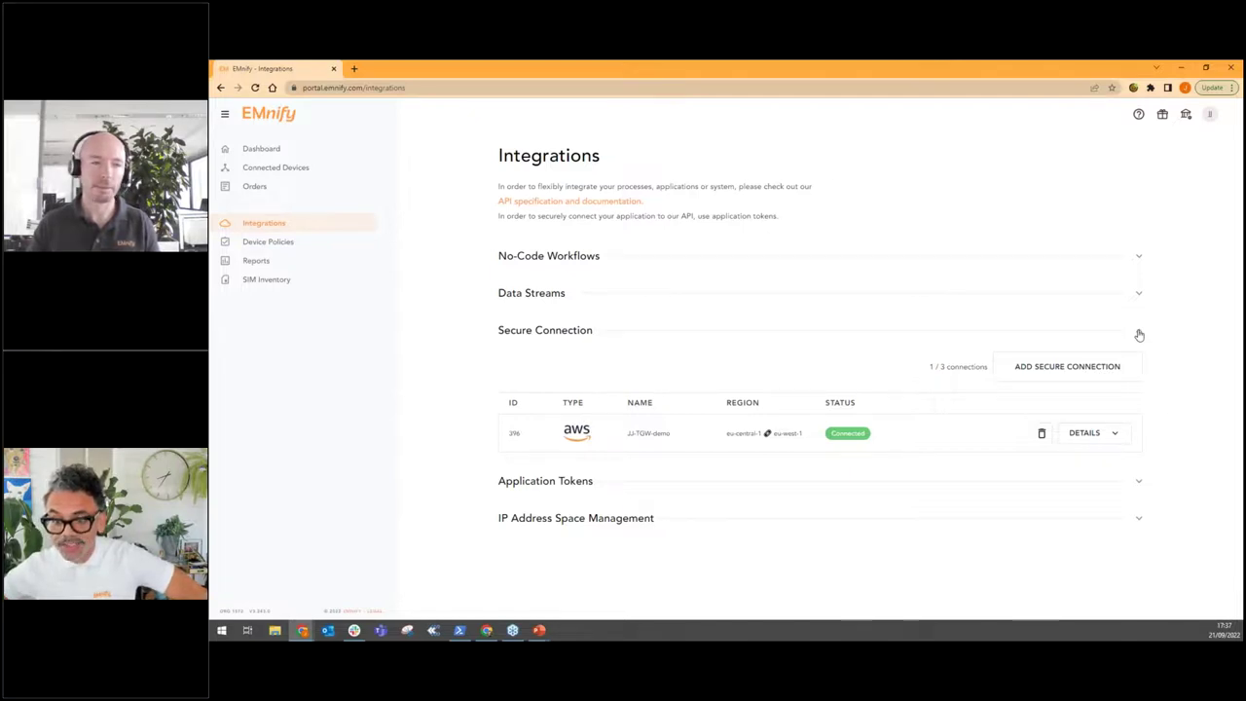
left_click(1140, 335)
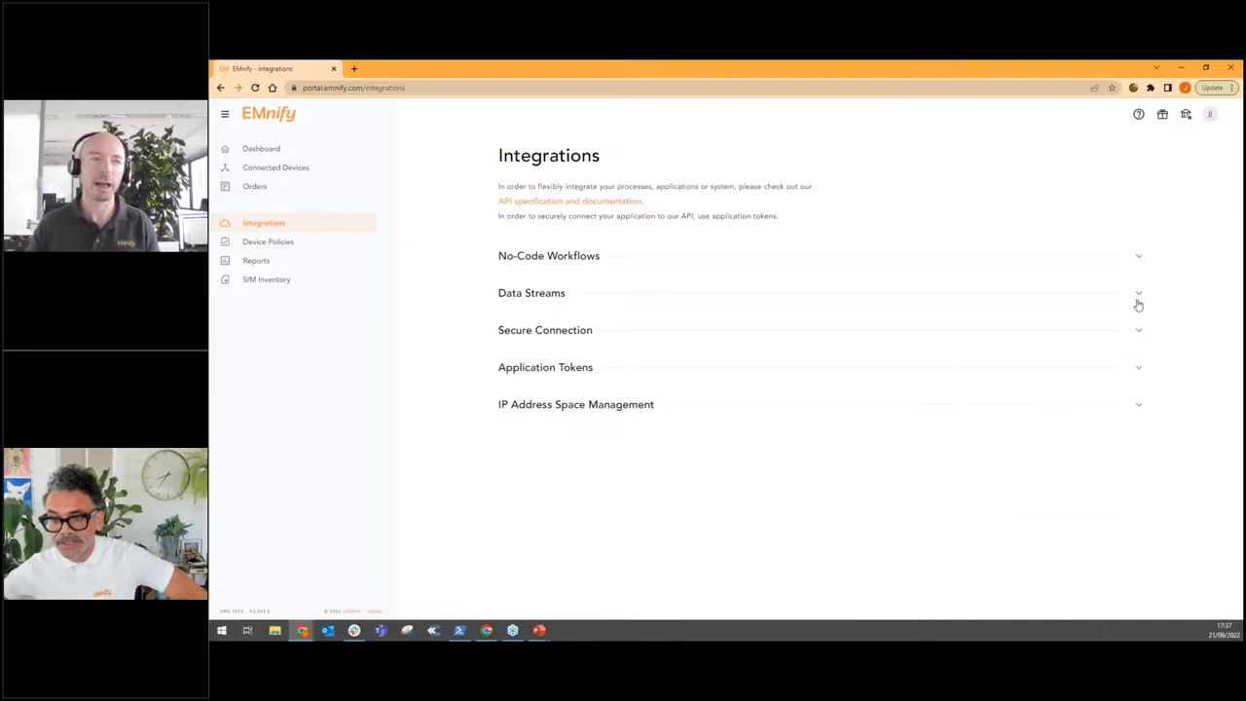
left_click(1139, 296)
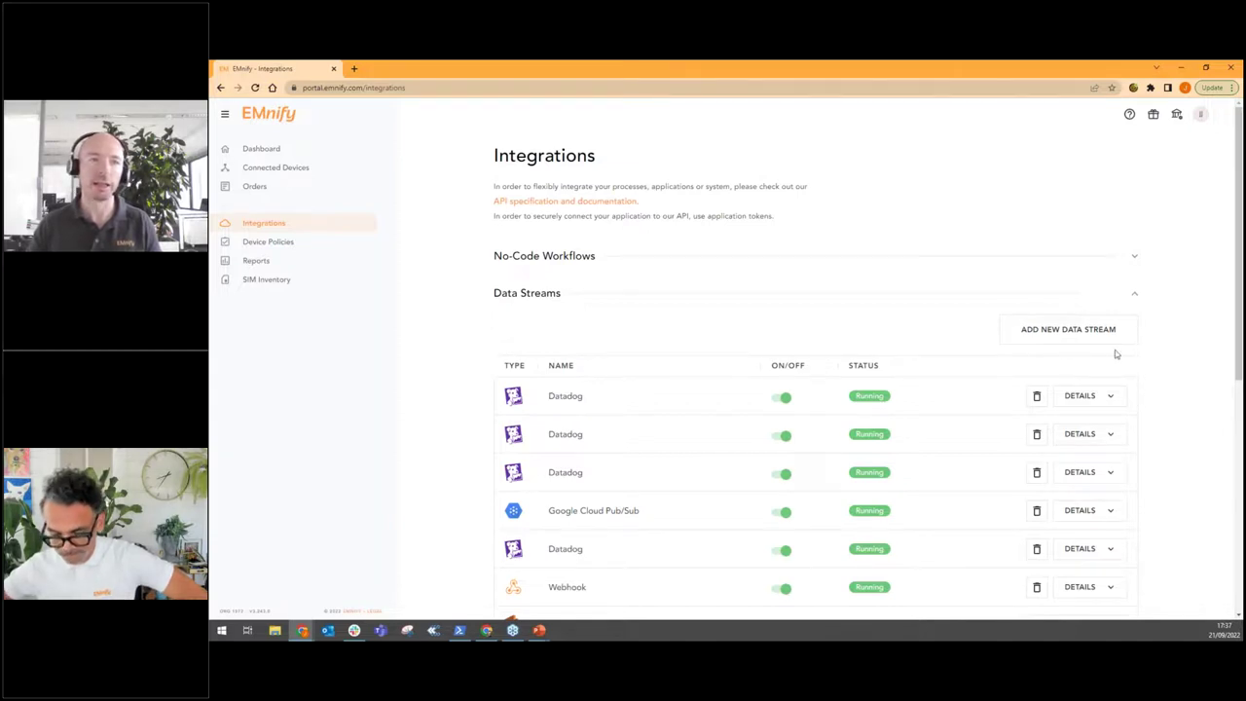
- Start a new data stream and look through the service cards, including Amazon S3 and Webhook
left_click(1082, 330)
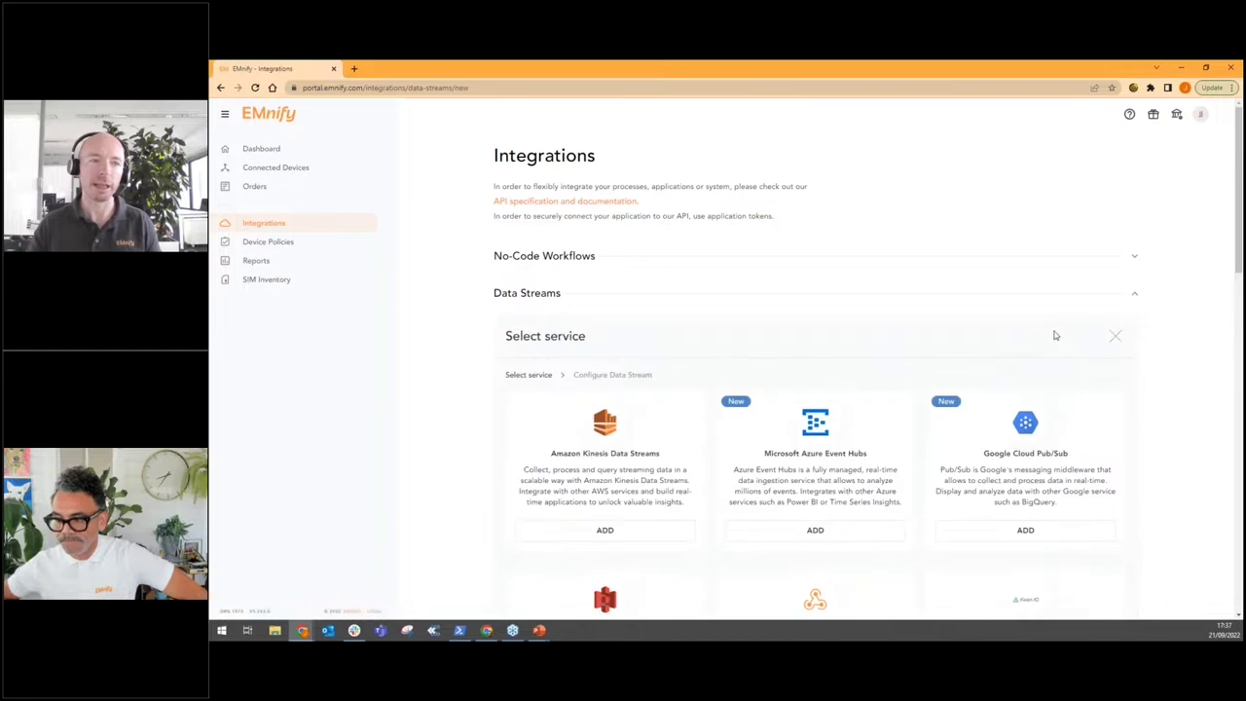
scroll(1054, 334, "down", 2)
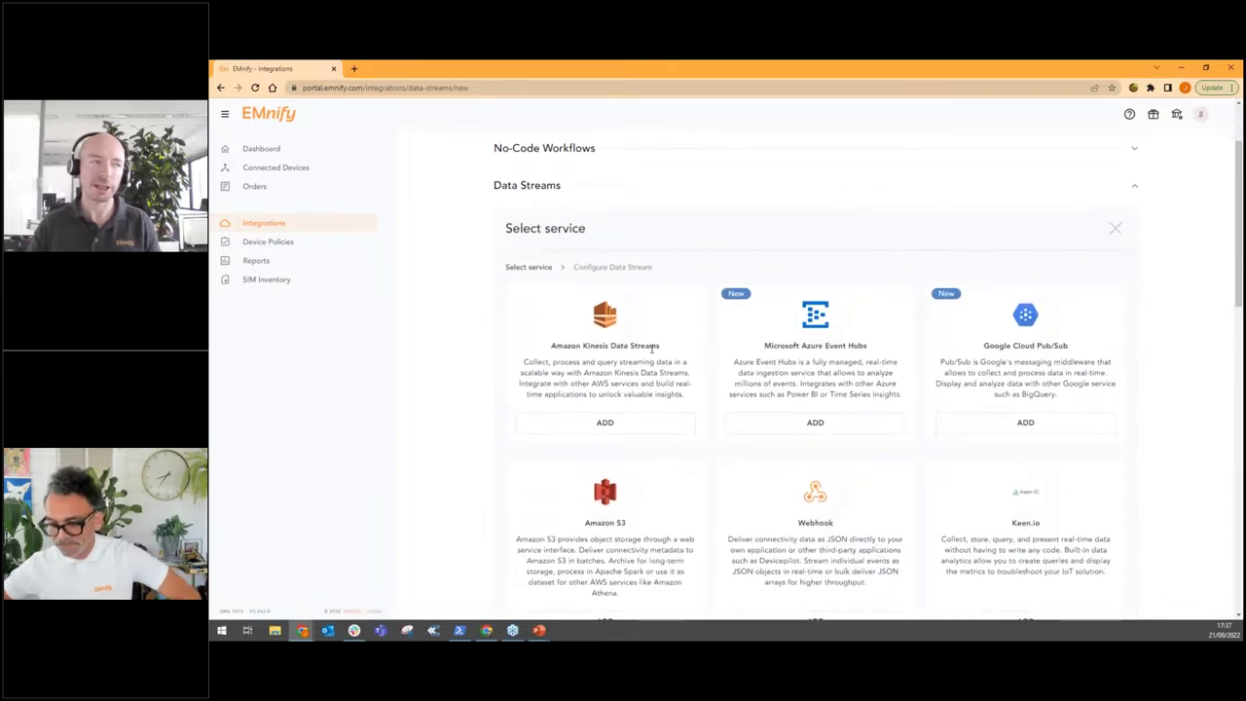
scroll(618, 335, "down", 1)
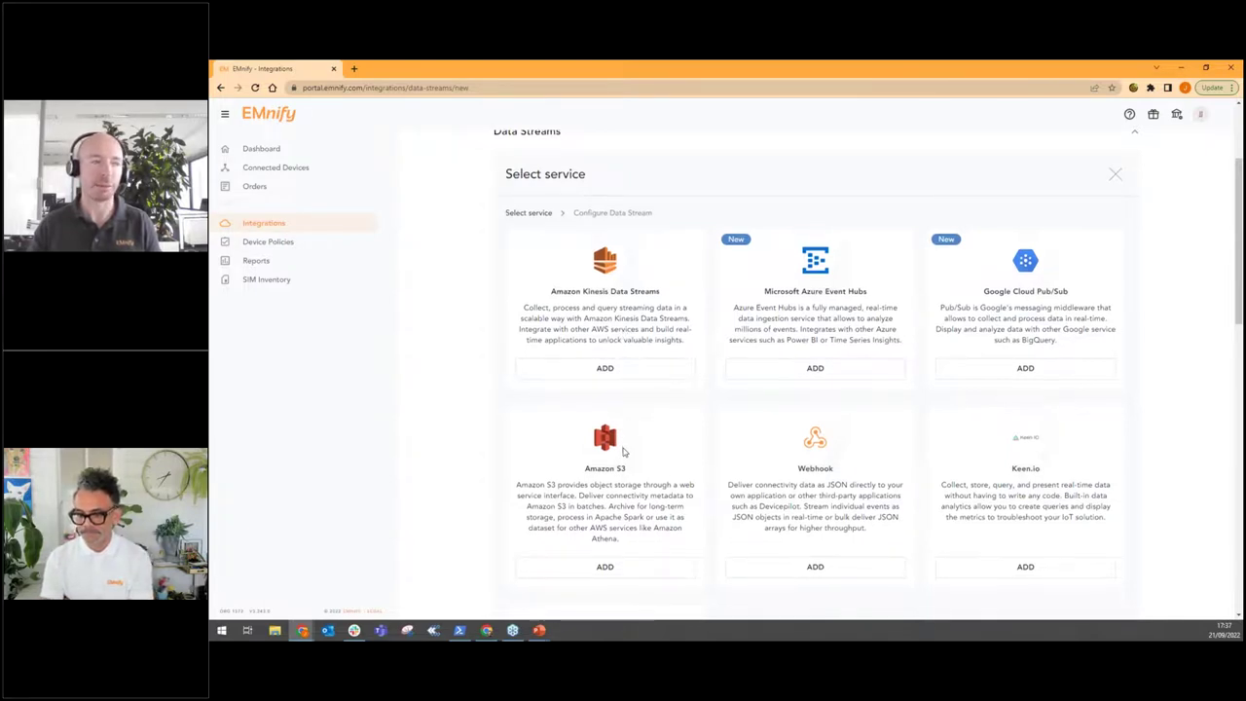
scroll(623, 453, "down", 1)
scroll(628, 465, "up", 1)
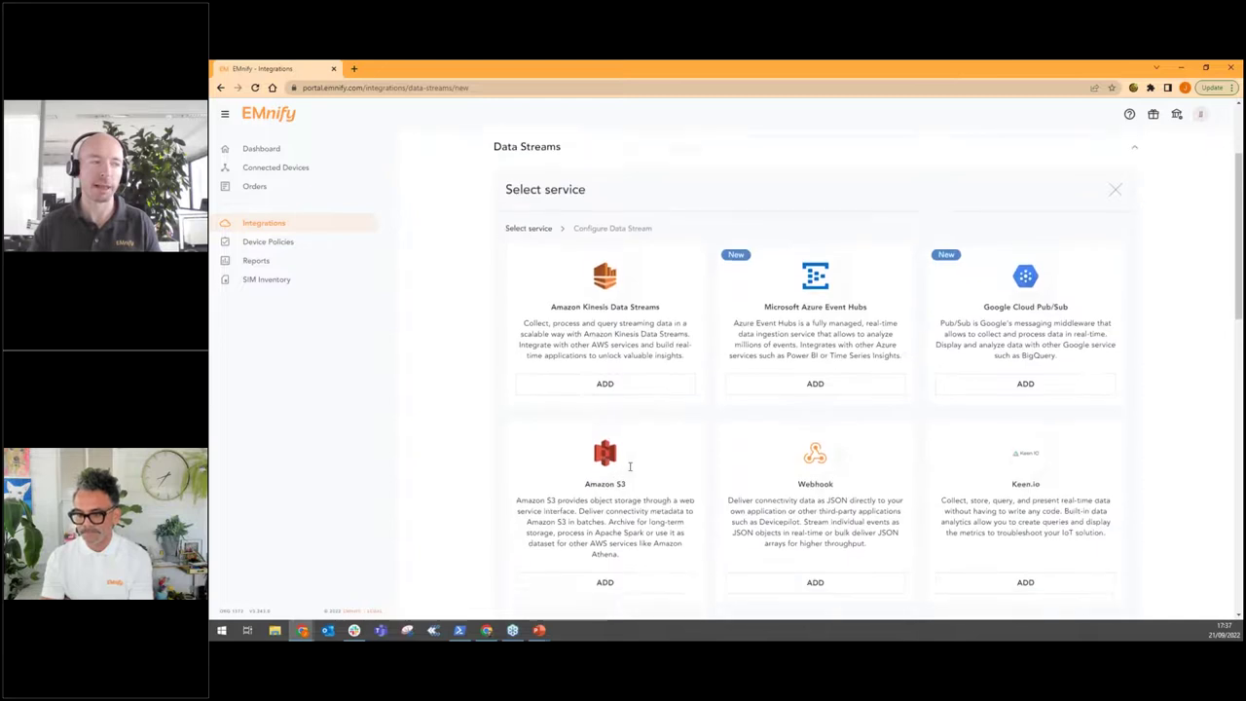
scroll(613, 487, "down", 1)
- Pick Amazon S3 set to Stream events, then bring the Datadog Growth Account Data Usage dashboard into view
left_click(603, 509)
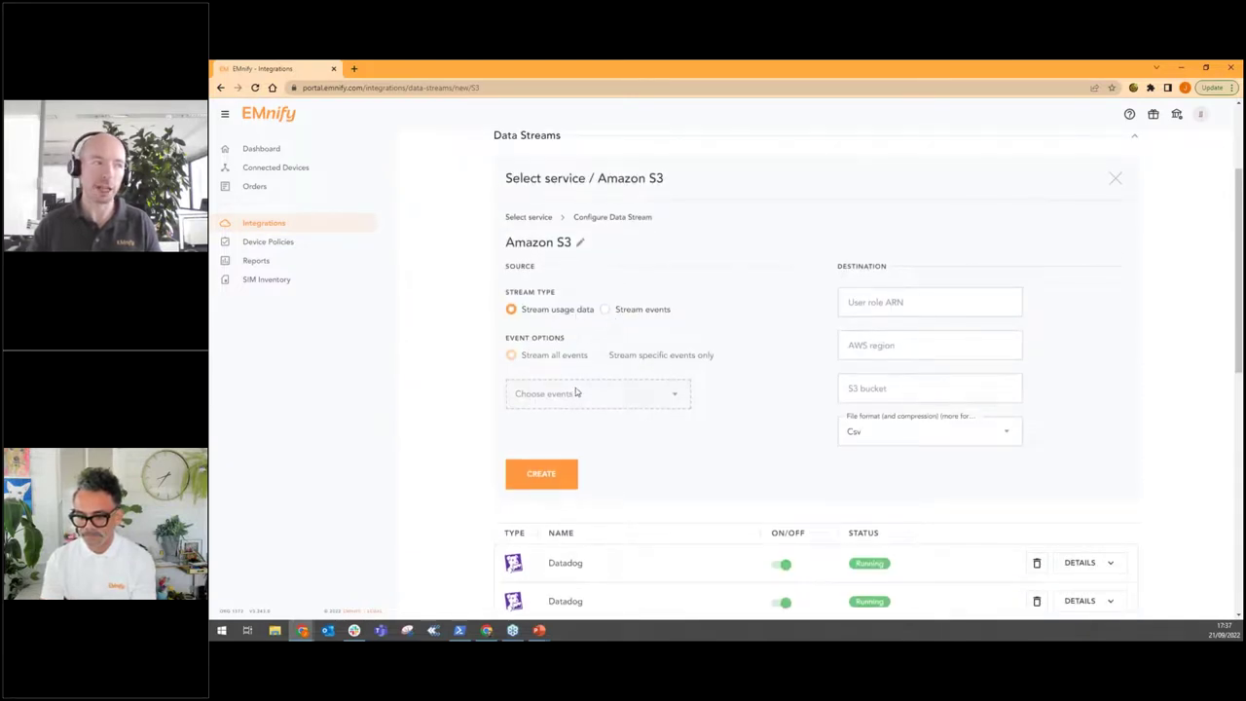
left_click(619, 311)
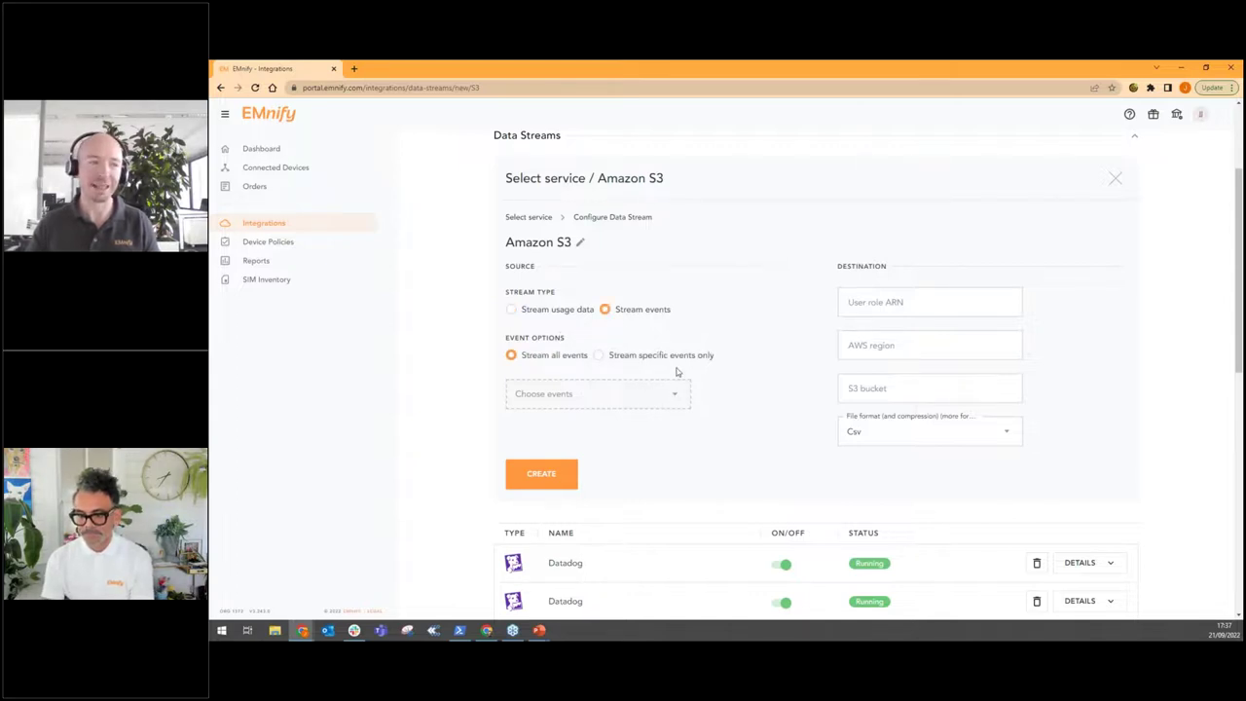
scroll(681, 408, "down", 3)
scroll(737, 438, "up", 3)
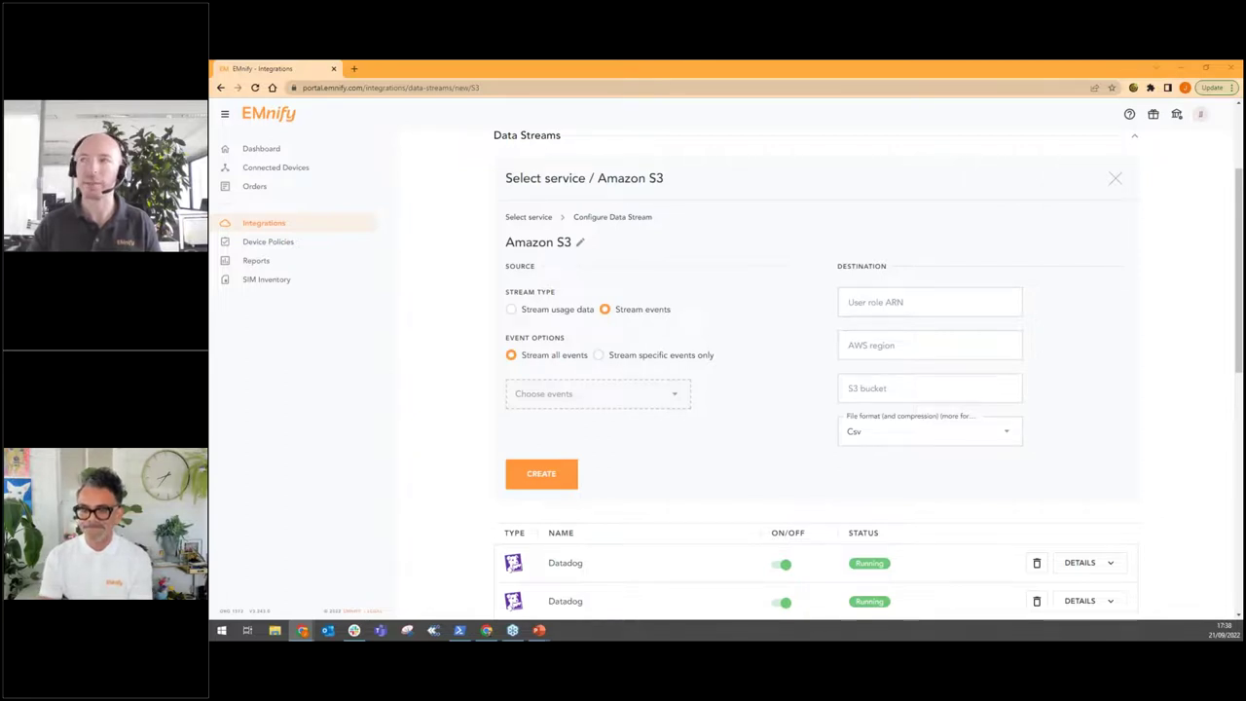
left_click_drag(1244, 272, 773, 64)
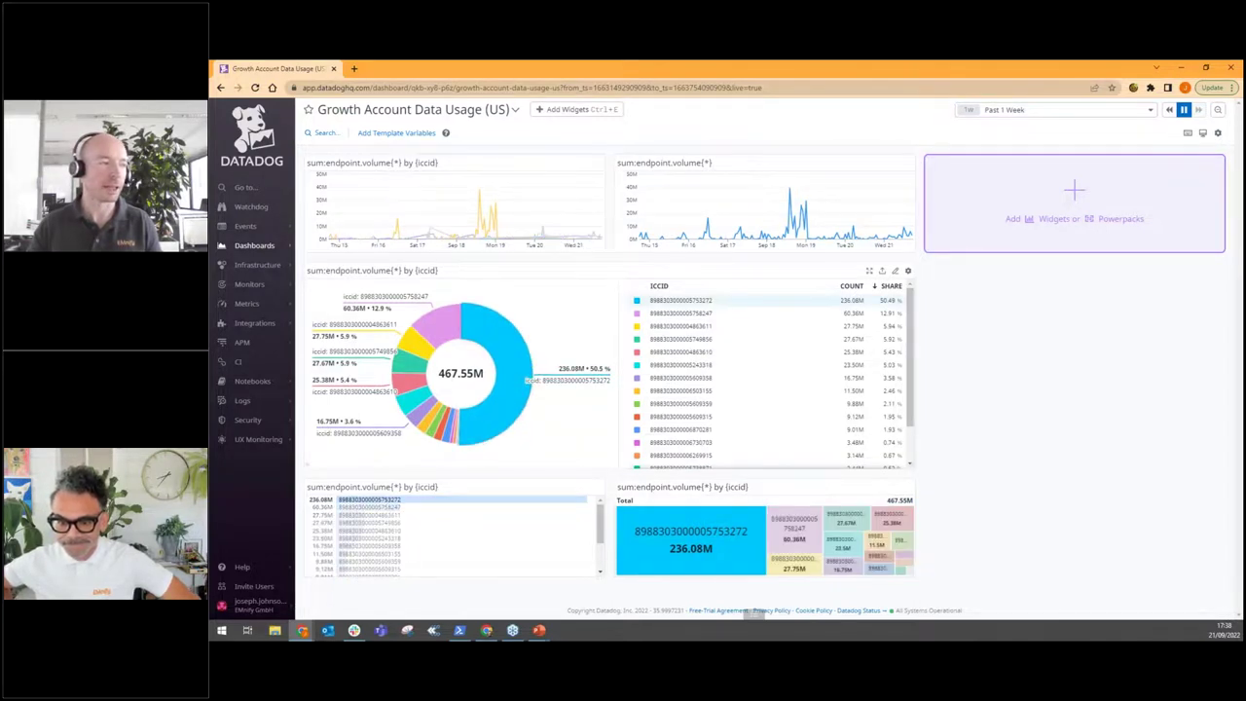
- Open the largest ICCID slice's device in the EMnify UI from the Datadog chart
left_click(456, 428)
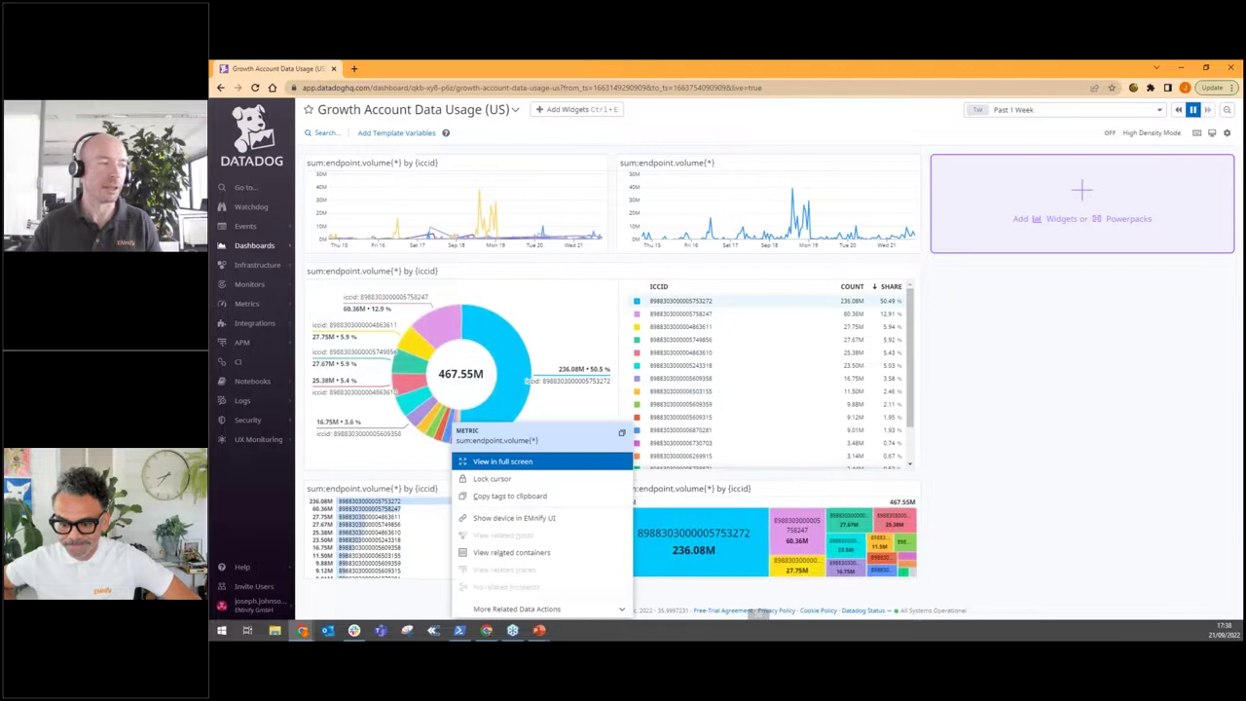
left_click(542, 523)
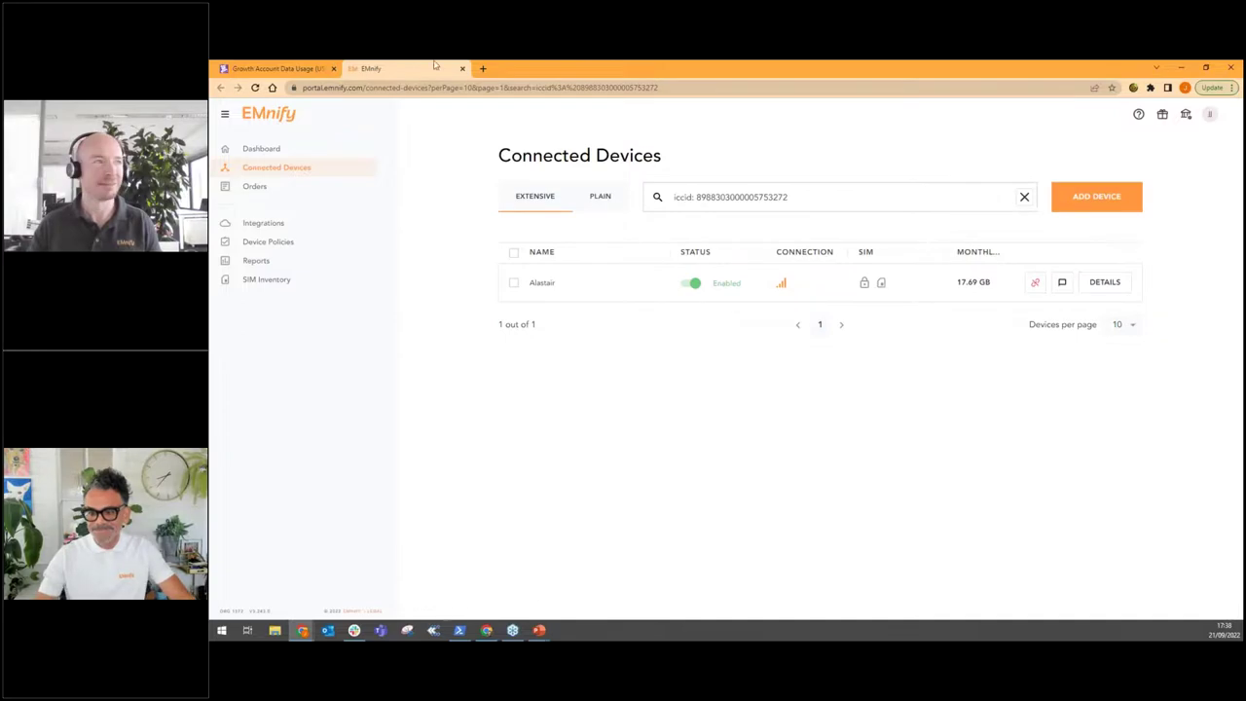
- Close the EMnify device tab after checking the enabled device's 17.69 GB monthly usage
left_click(462, 69)
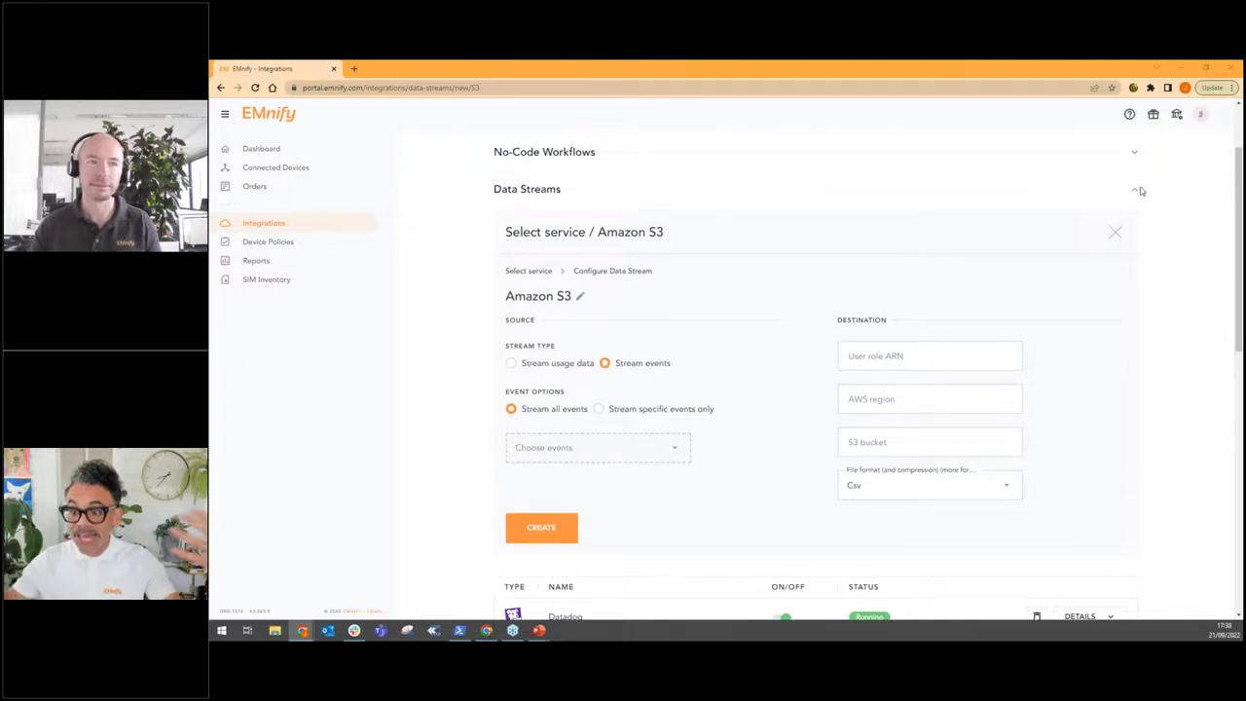
- Collapse Data Streams, expand Application Tokens, and open the API documentation from Help and resources
left_click(1135, 190)
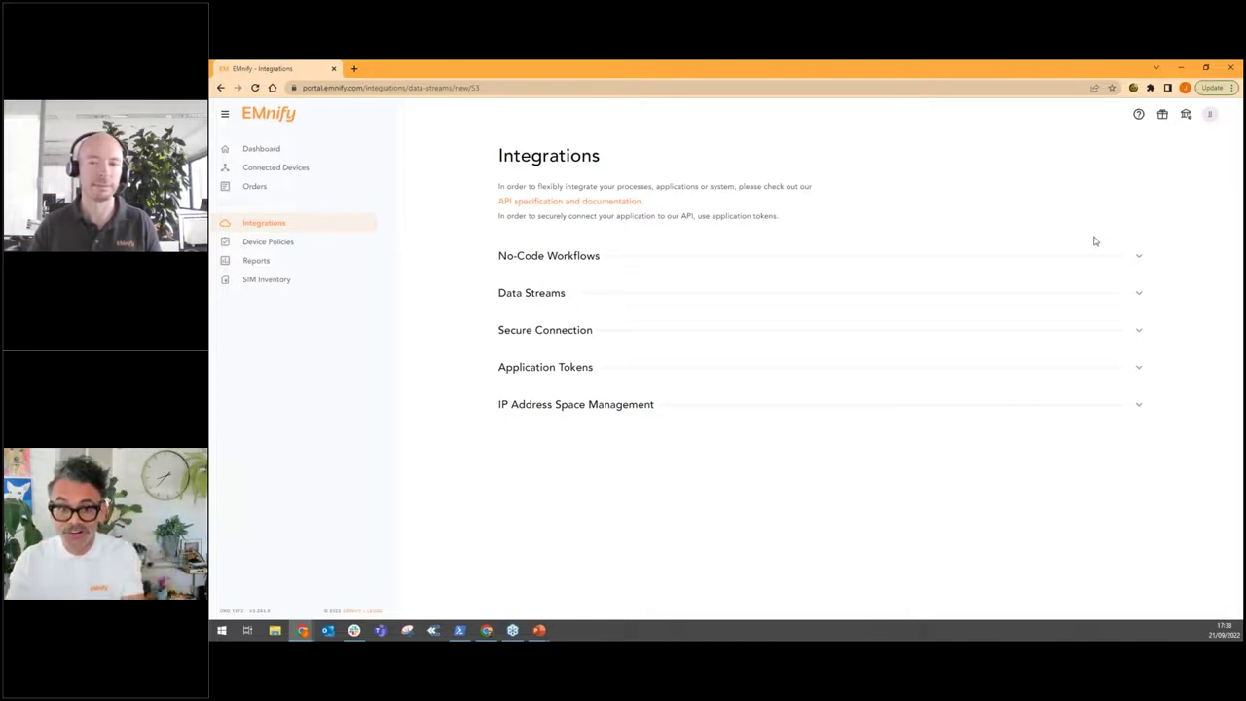
left_click(945, 369)
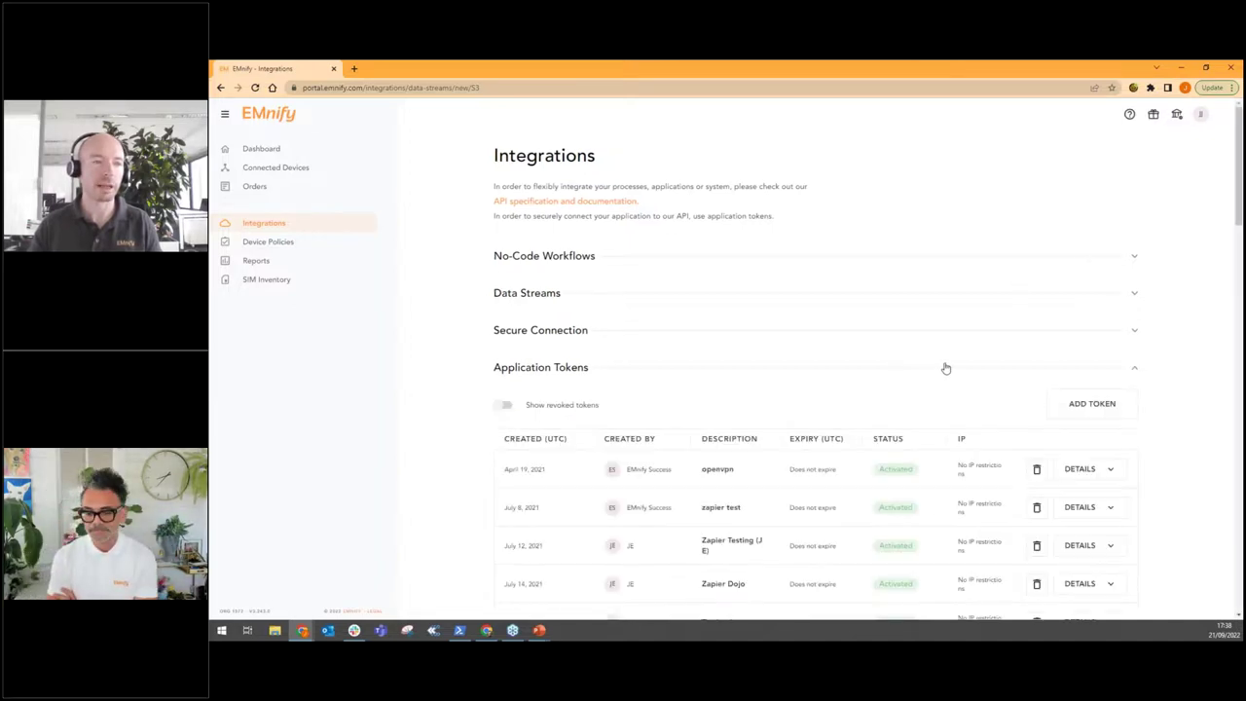
left_click(1129, 115)
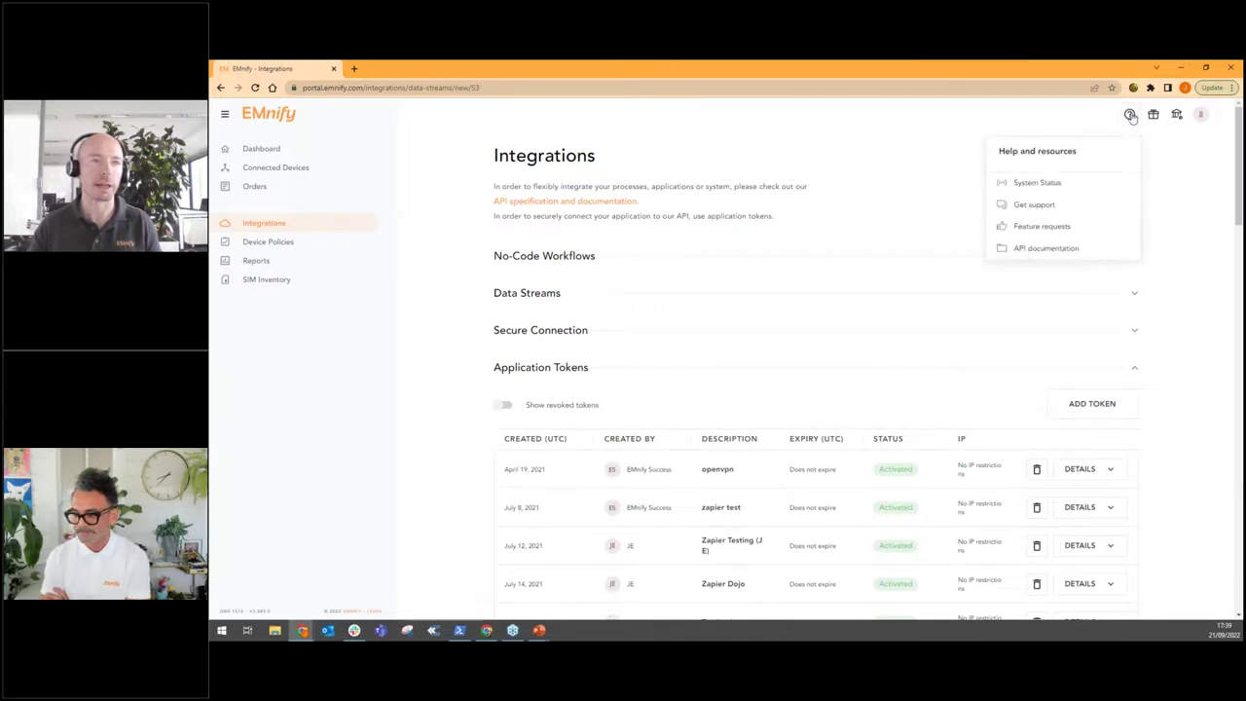
left_click(1042, 249)
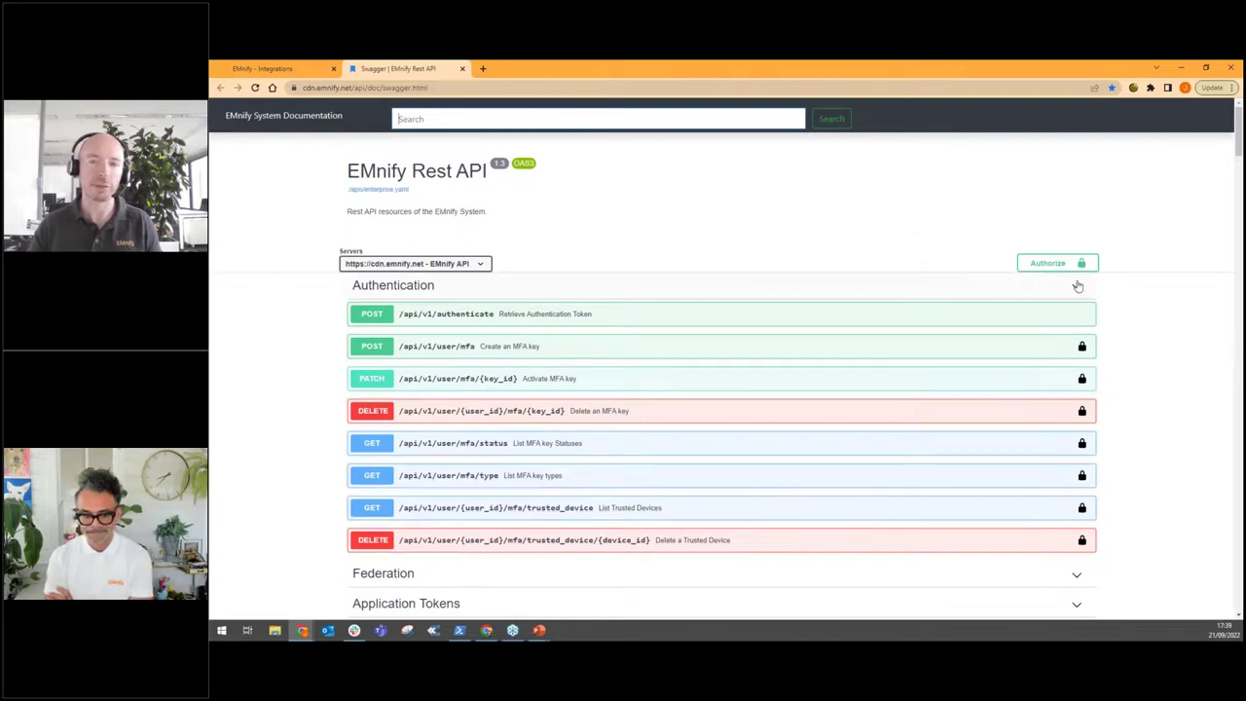
- Scroll through the EMnify Rest API Swagger documentation
scroll(796, 354, "down", 1)
scroll(796, 354, "down", 7)
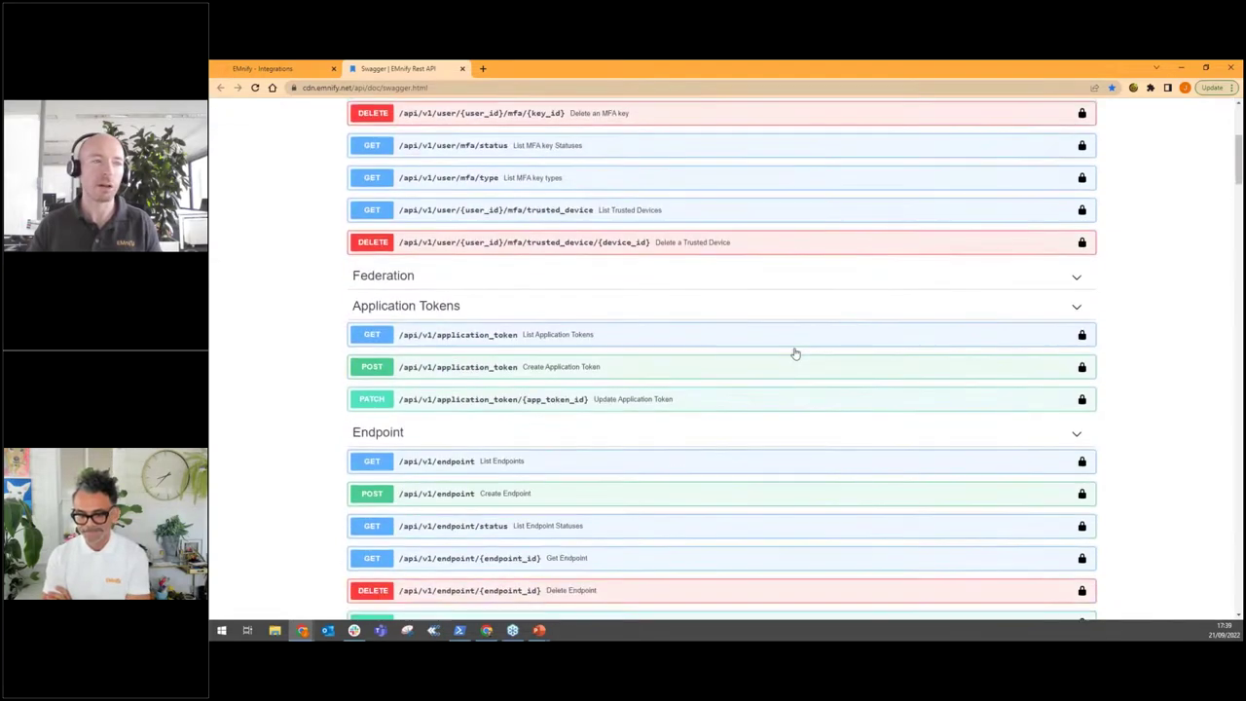
scroll(794, 355, "up", 8)
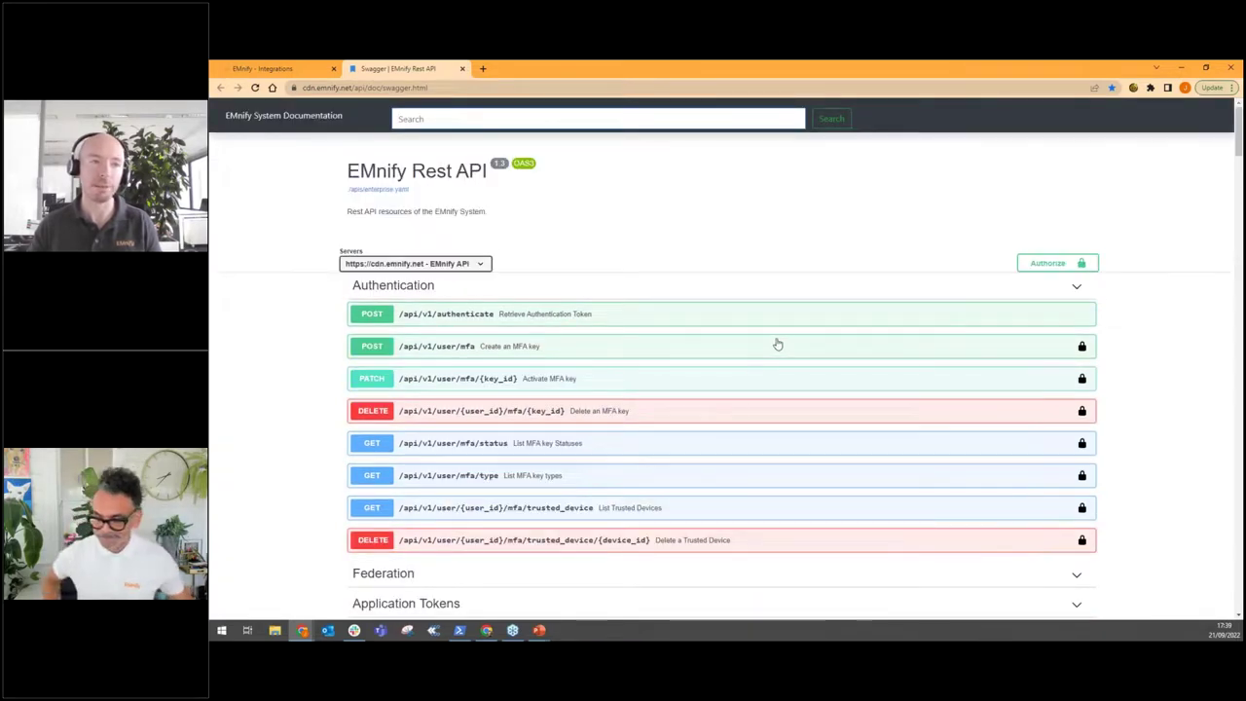
- Start a new application token on the Integrations page, then return to the Swagger documentation
left_click(298, 65)
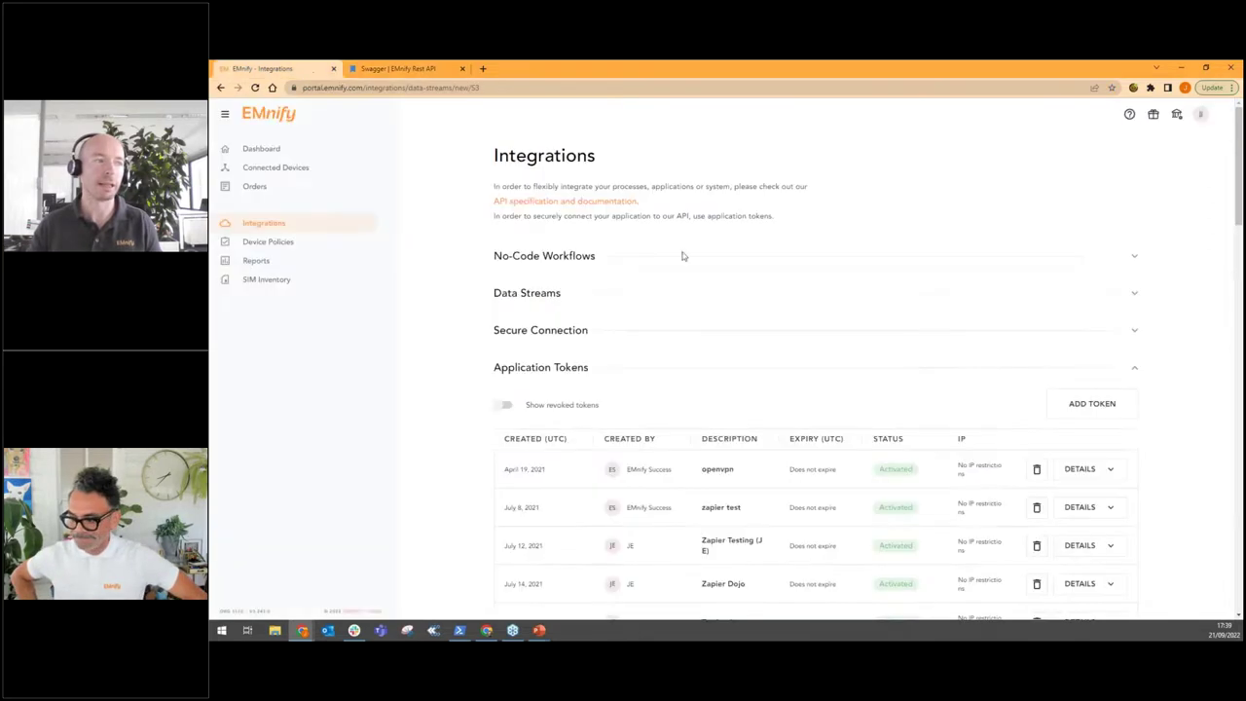
left_click(1116, 412)
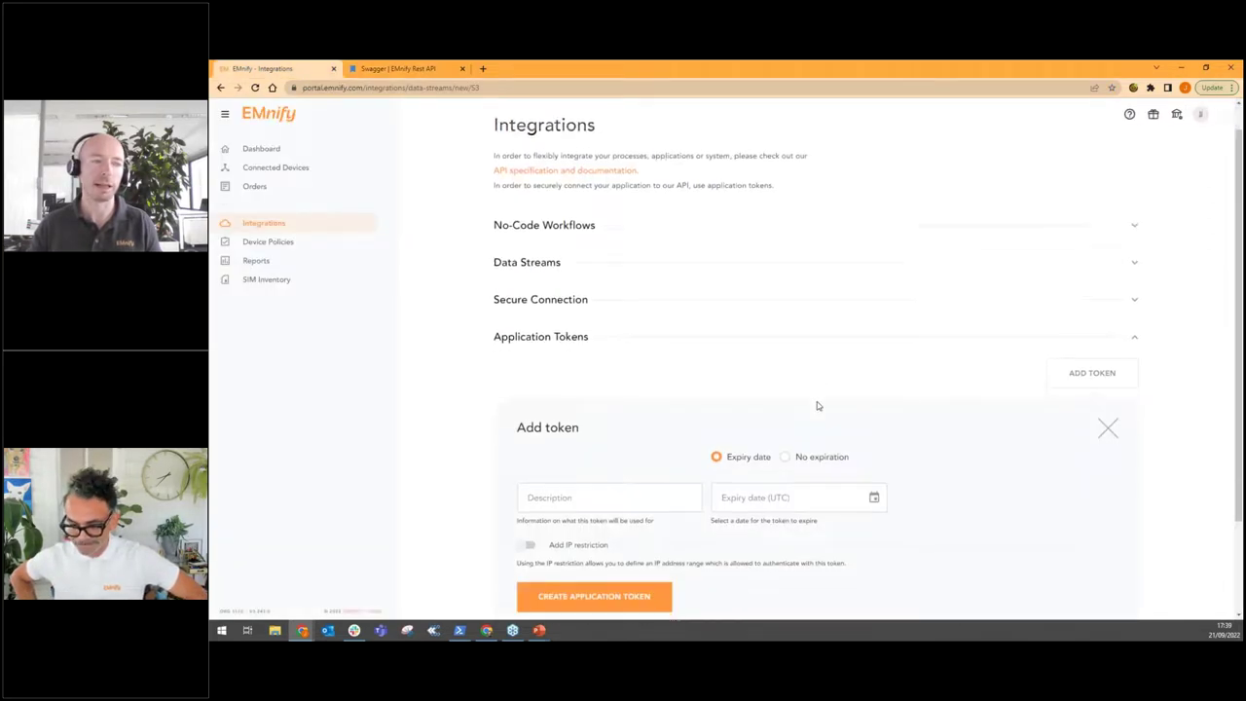
scroll(852, 441, "down", 2)
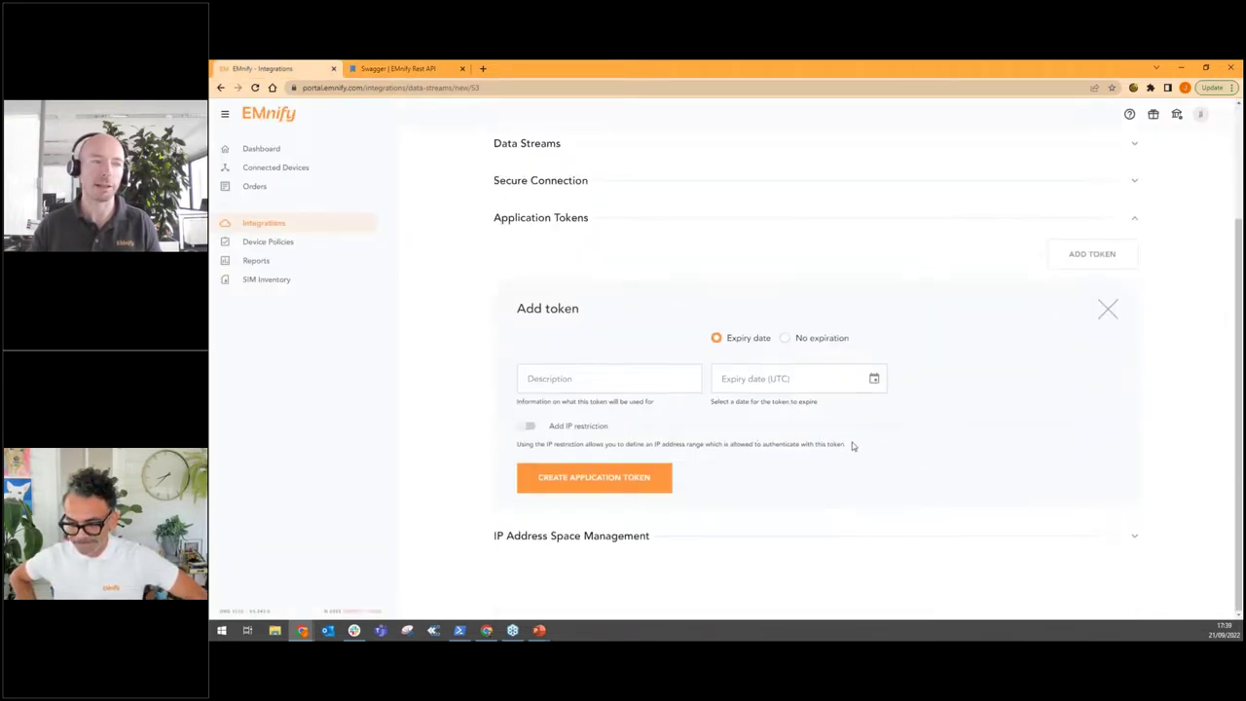
left_click(399, 68)
- Expand and read through POST /api/v1/authenticate in Swagger UI, then close the Swagger tab
left_click(545, 317)
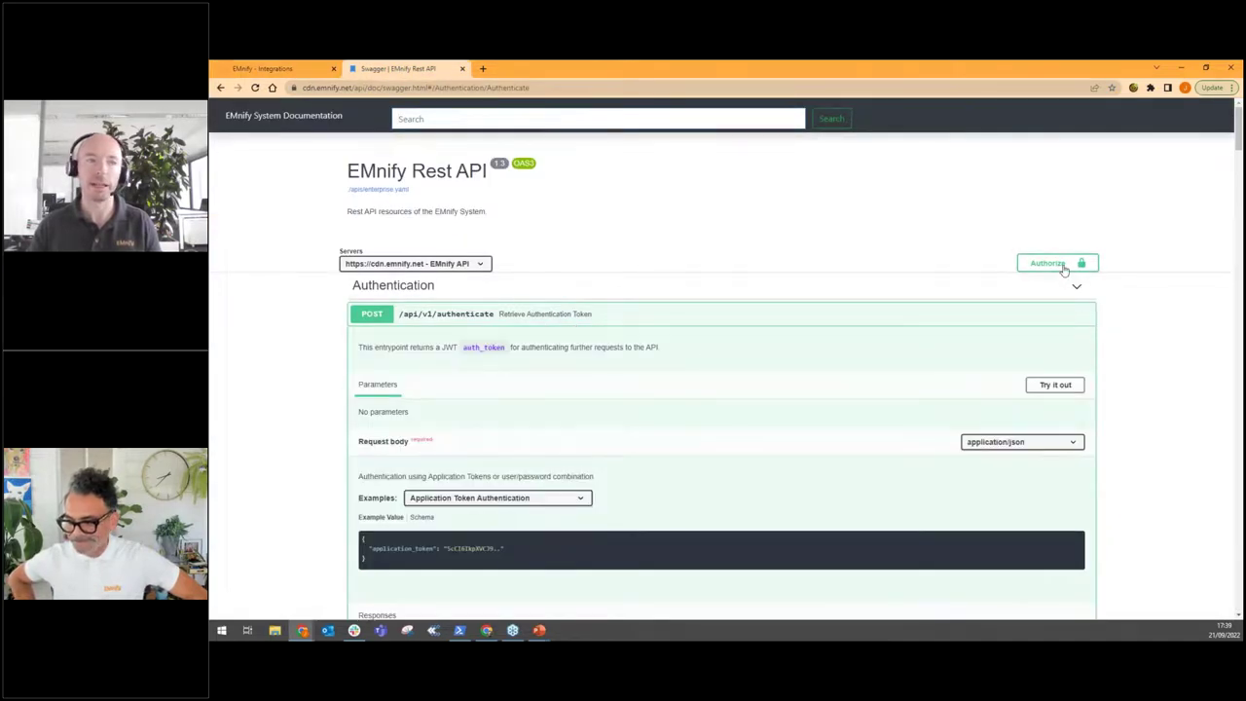
scroll(1063, 269, "down", 3)
scroll(1061, 294, "down", 15)
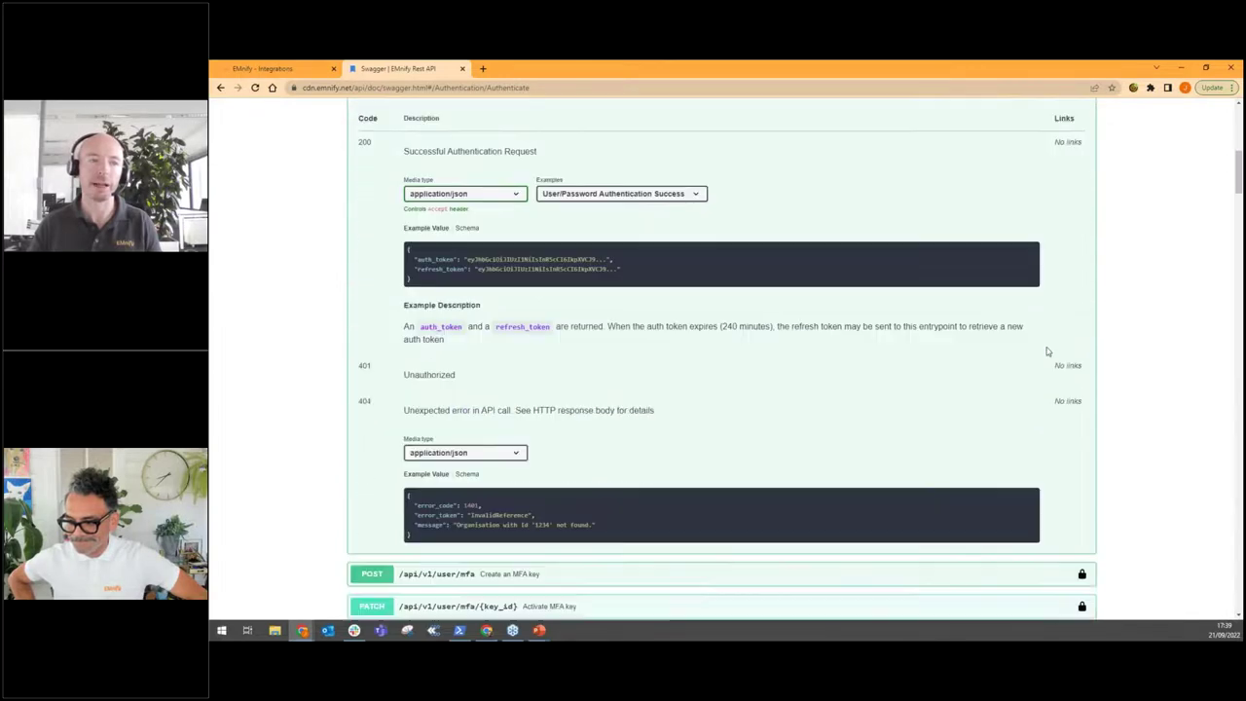
scroll(1032, 367, "down", 2)
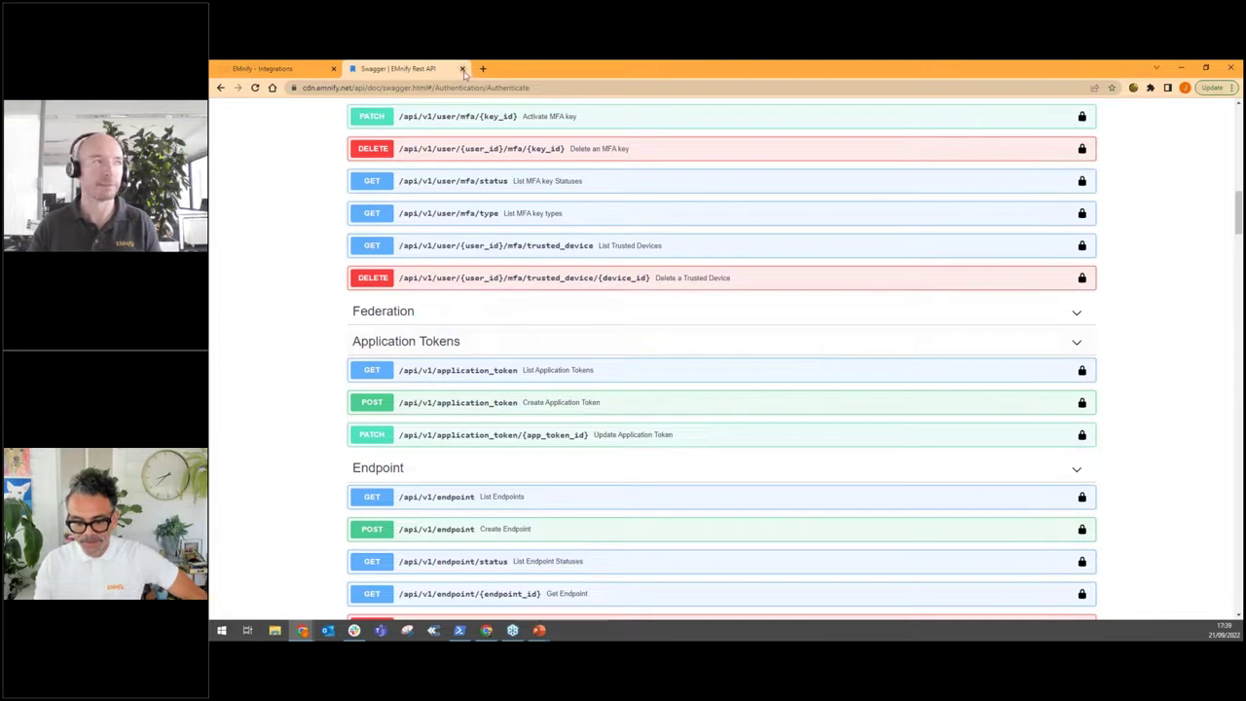
left_click(463, 69)
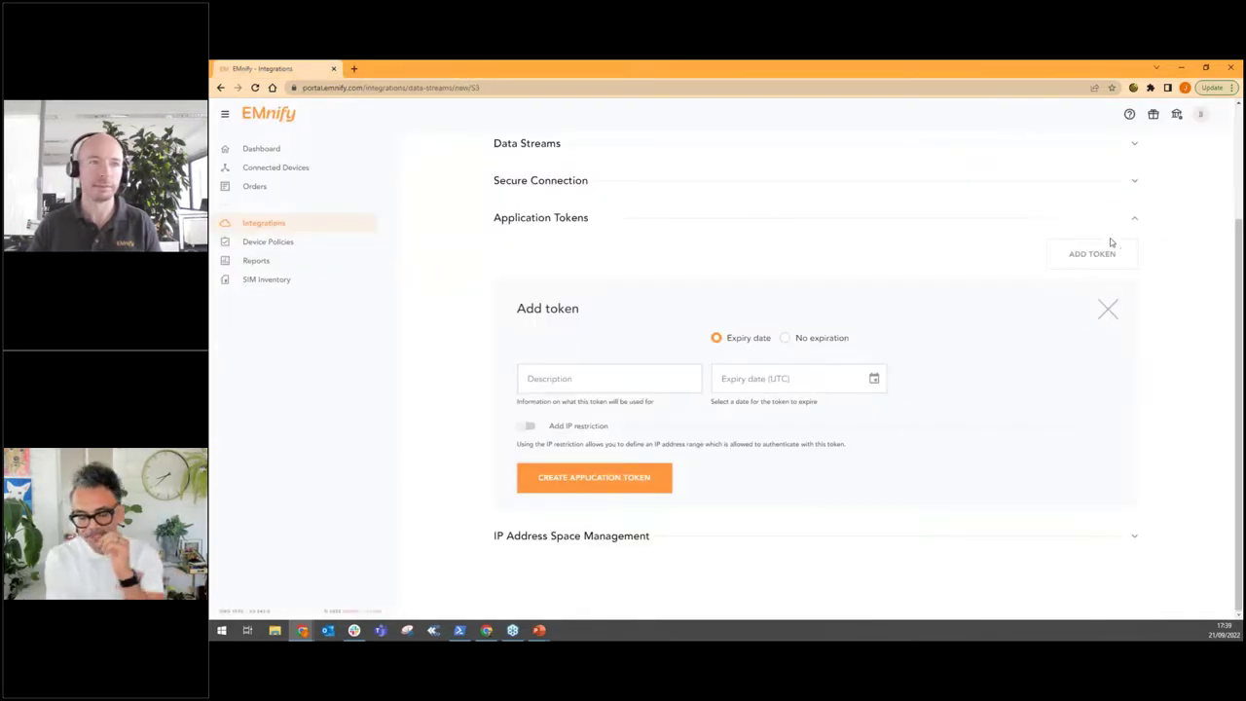
- Collapse Application Tokens, check IP Address Space Management and its available ranges, then open Reports
left_click(1132, 218)
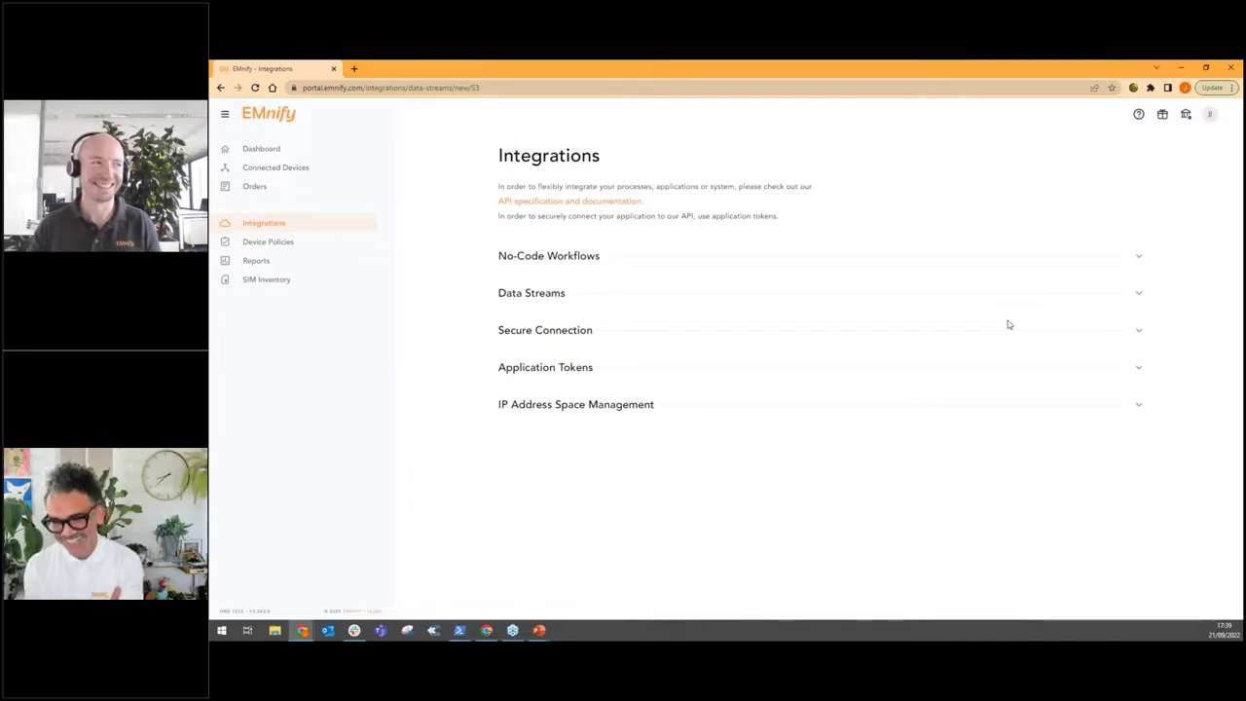
left_click(805, 406)
scroll(769, 409, "down", 1)
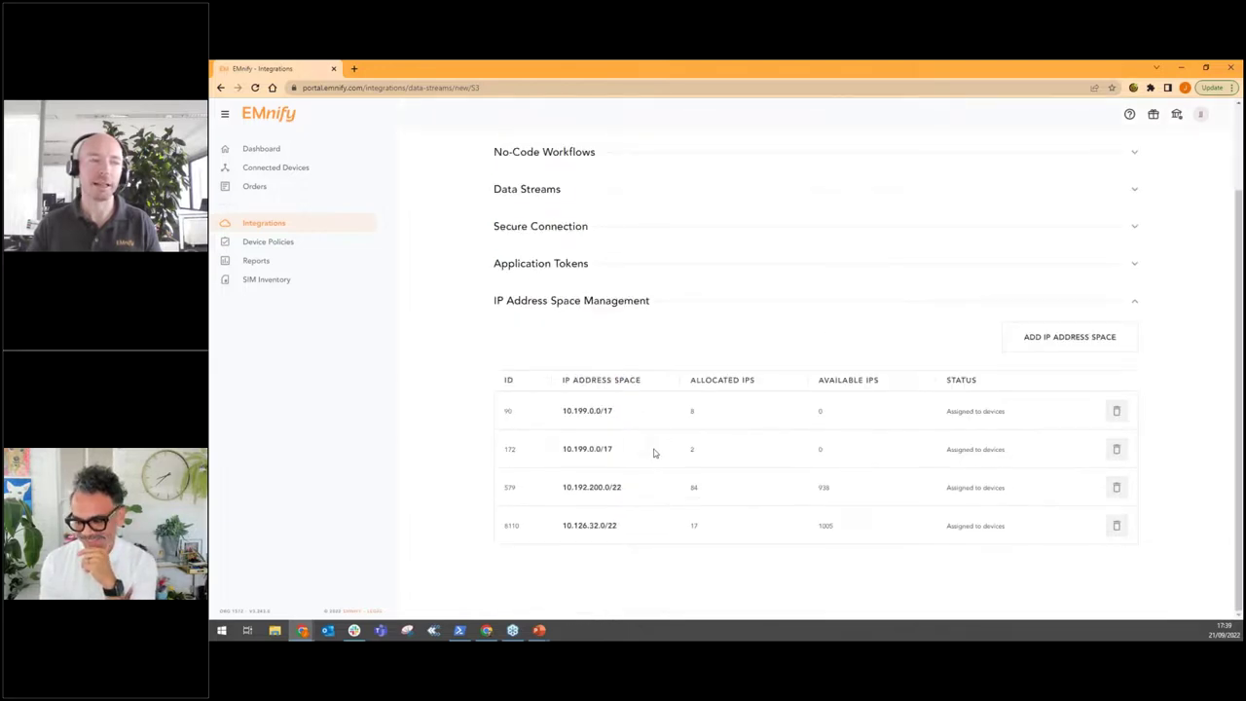
left_click(1034, 348)
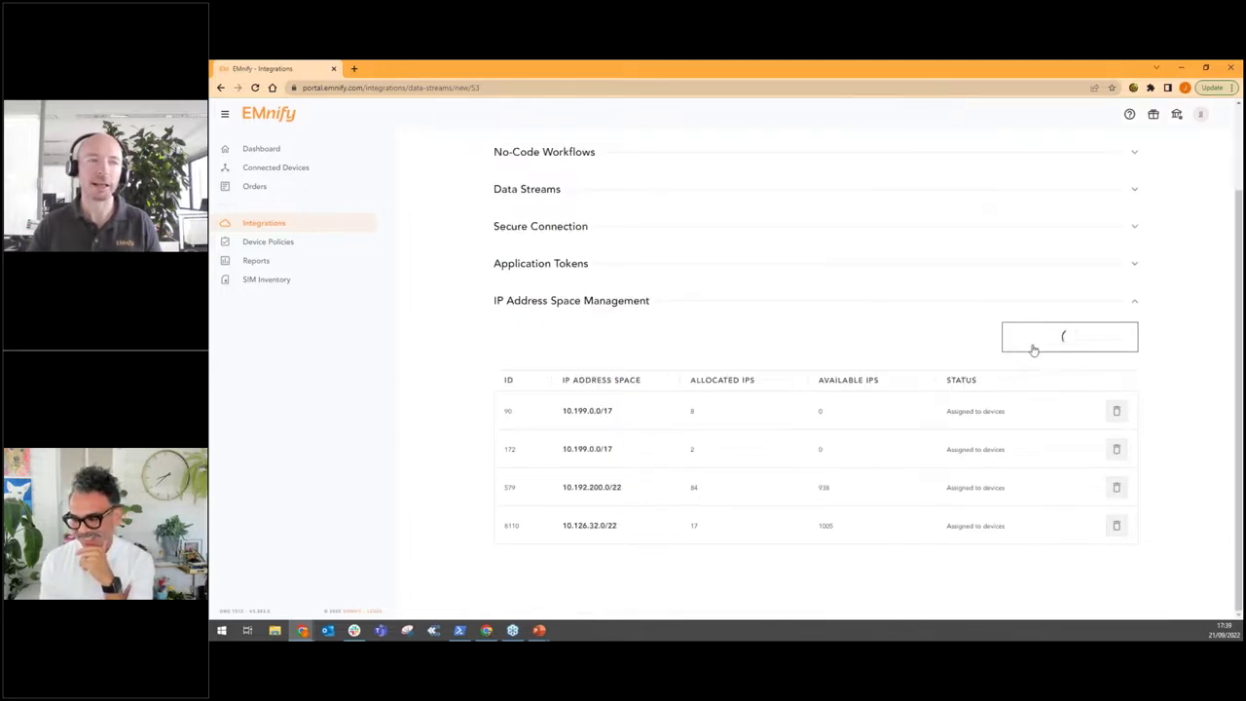
left_click(930, 333)
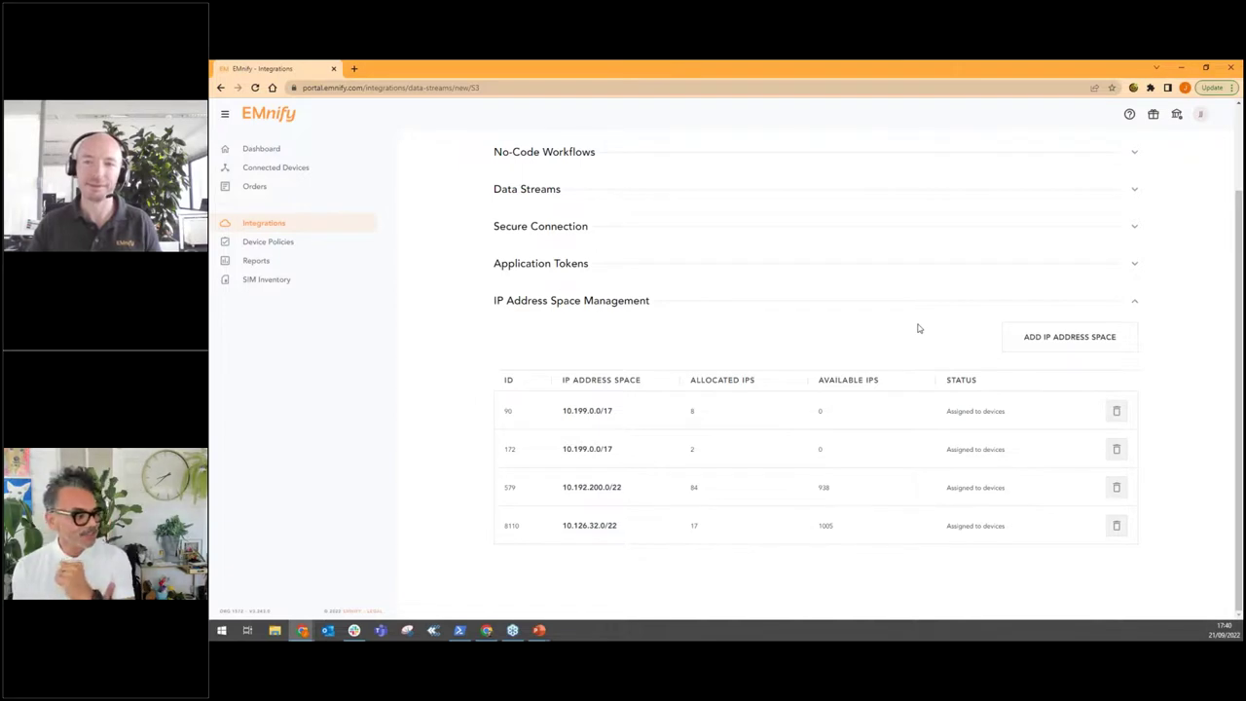
left_click(297, 260)
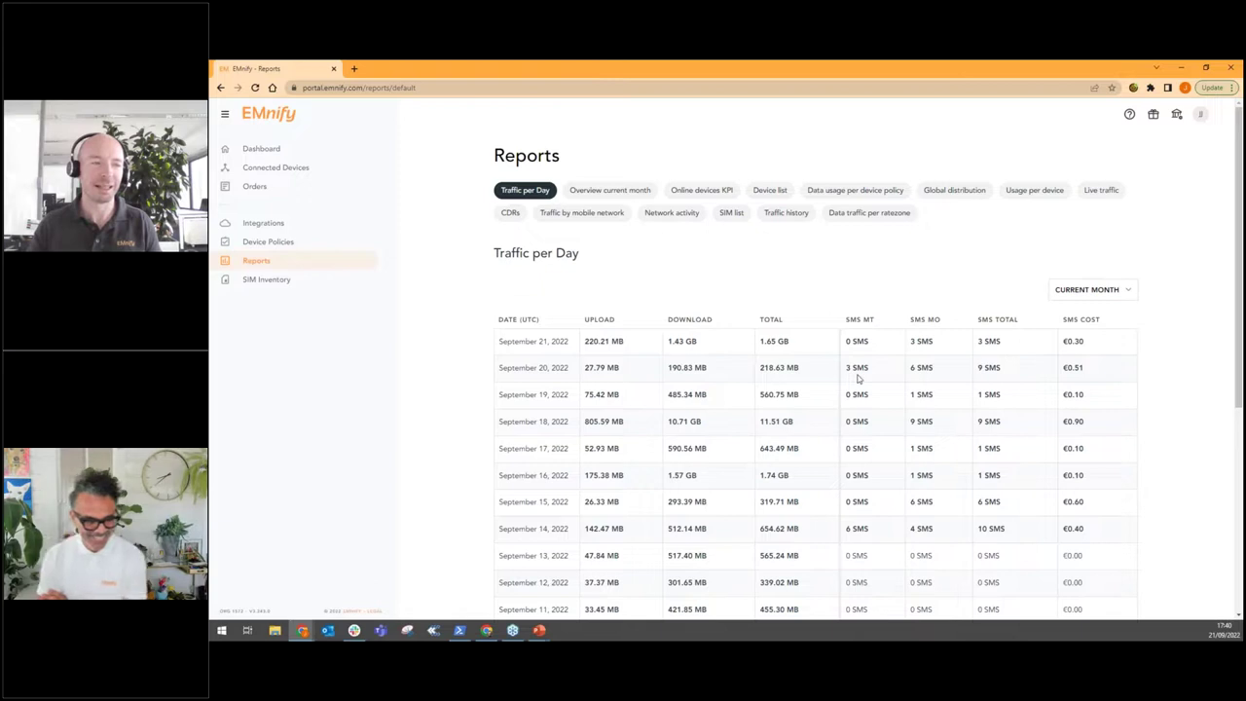
- Move from the Traffic per Day table to the Usage per device report for the last 30 days
scroll(912, 421, "down", 1)
scroll(876, 341, "up", 1)
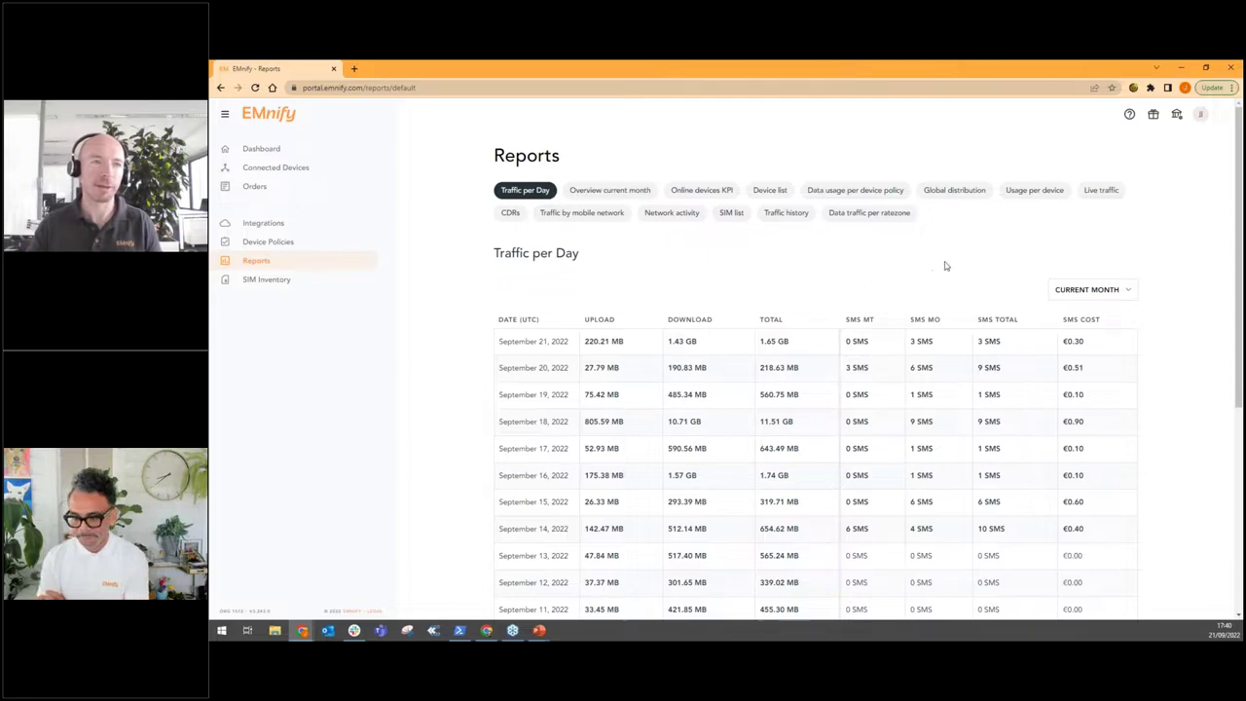
left_click(1030, 198)
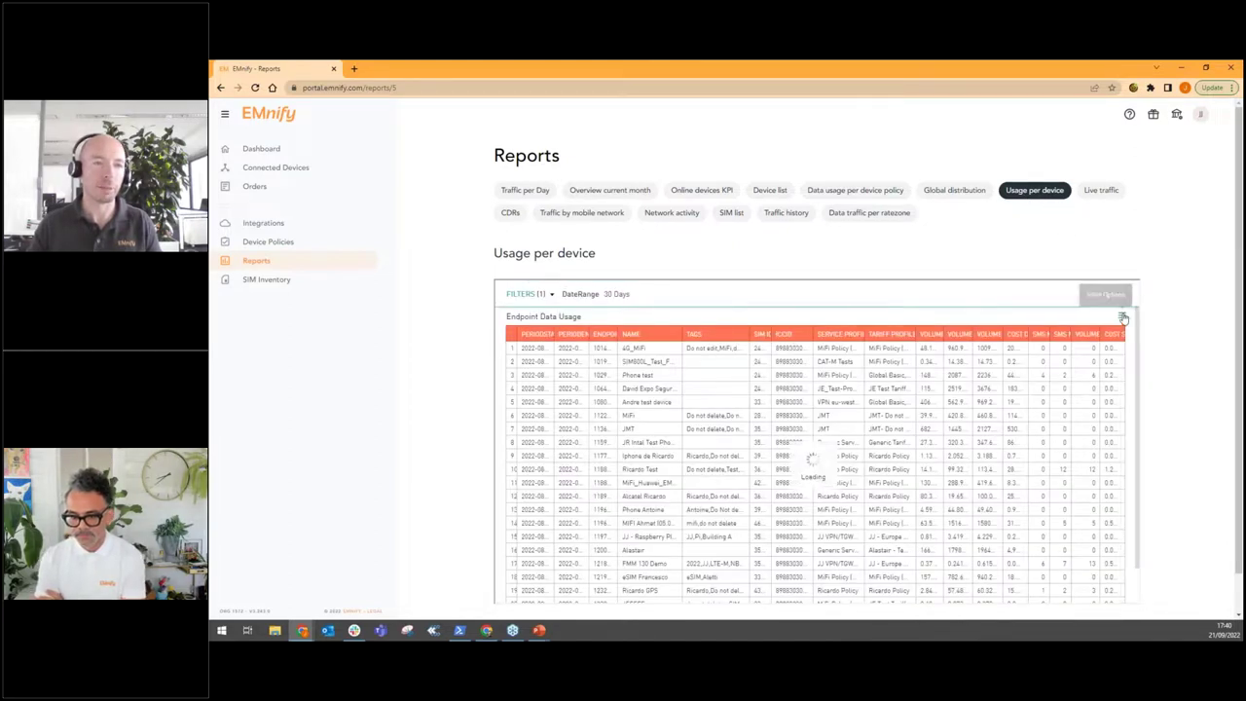
left_click(1121, 316)
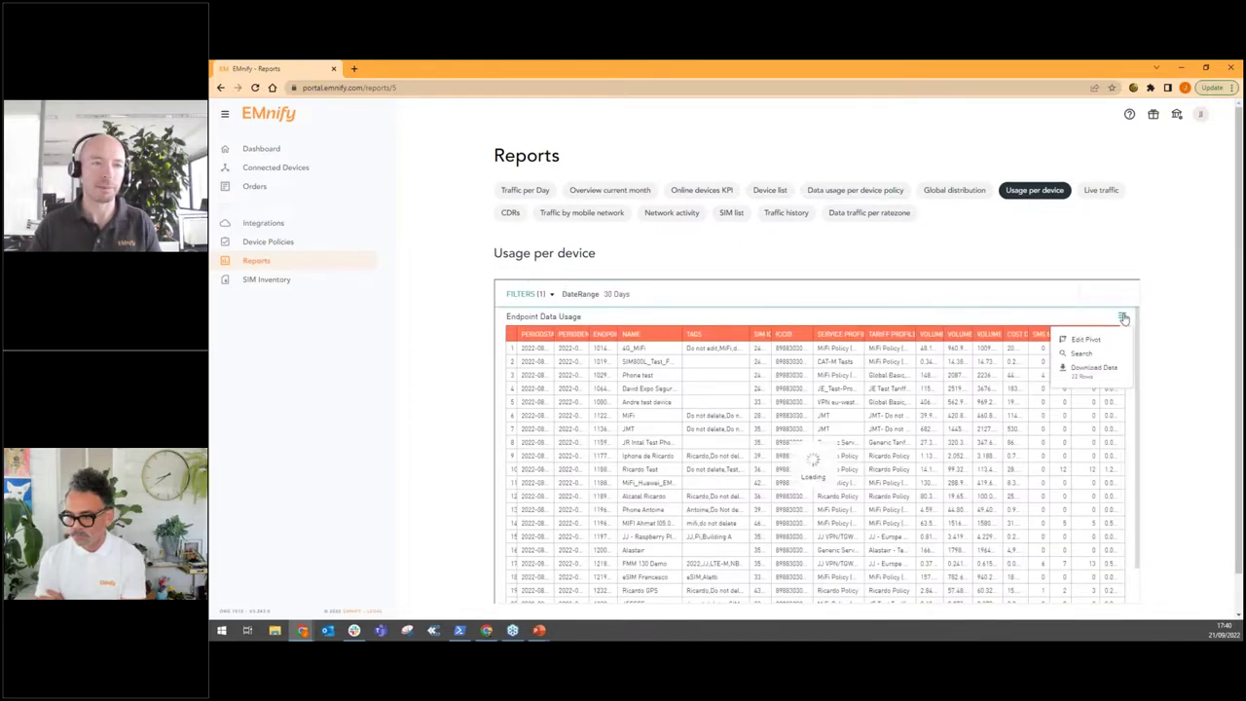
left_click(1088, 369)
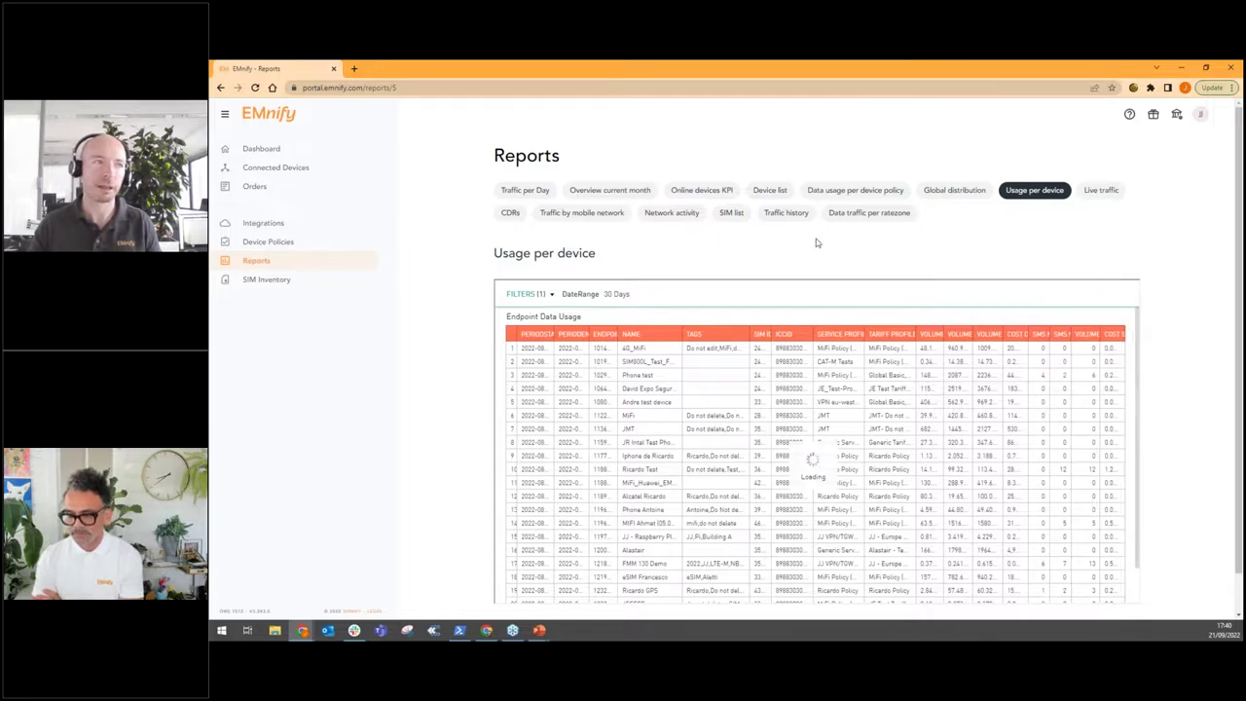
left_click(732, 213)
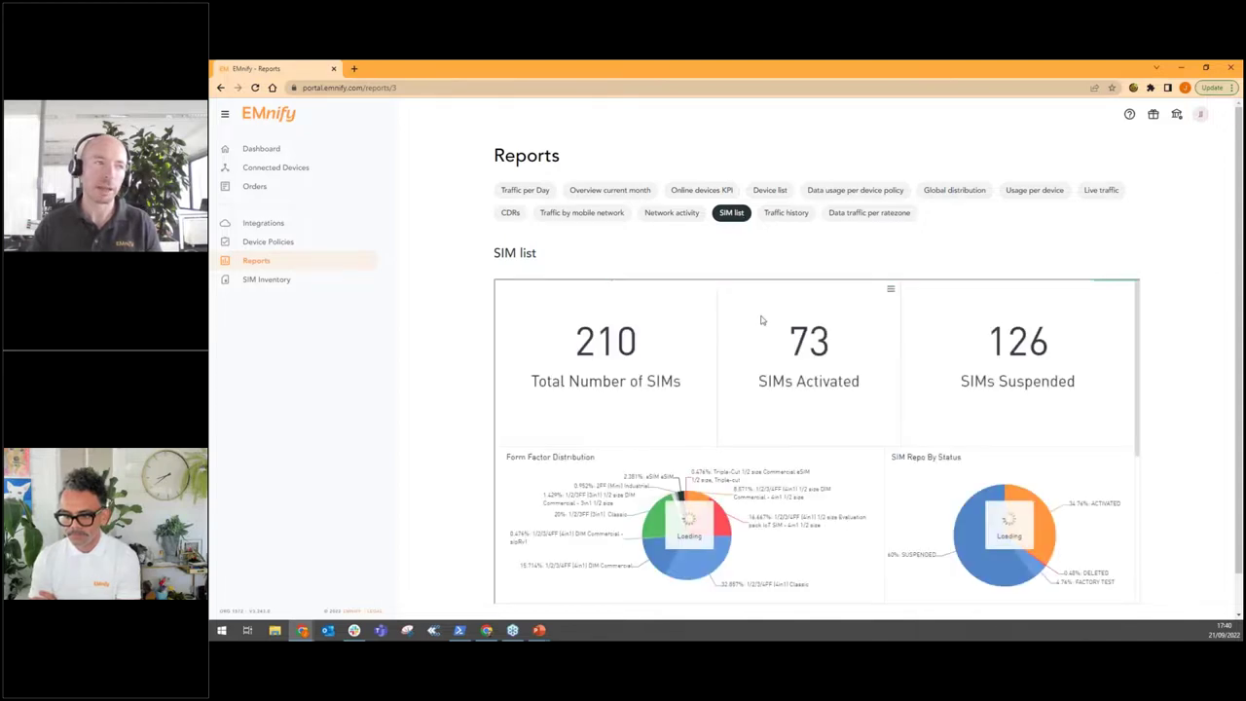
scroll(562, 380, "down", 3)
scroll(562, 380, "up", 3)
scroll(562, 381, "down", 5)
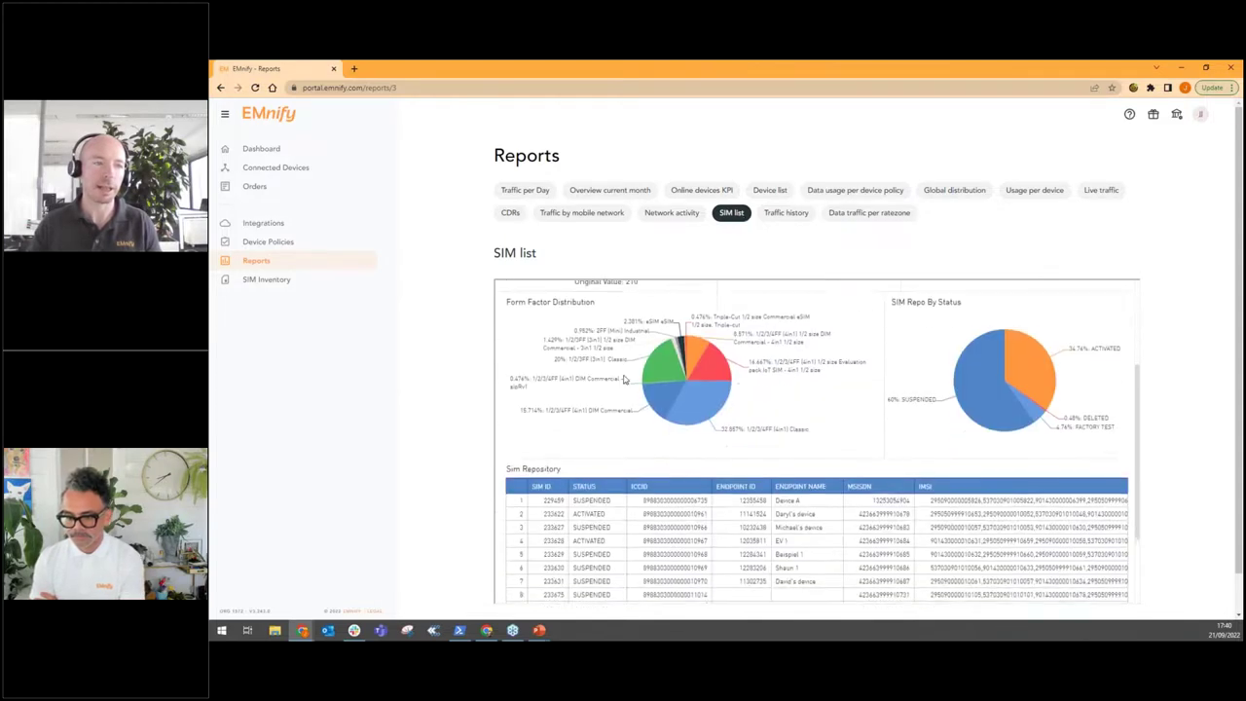
scroll(655, 388, "down", 5)
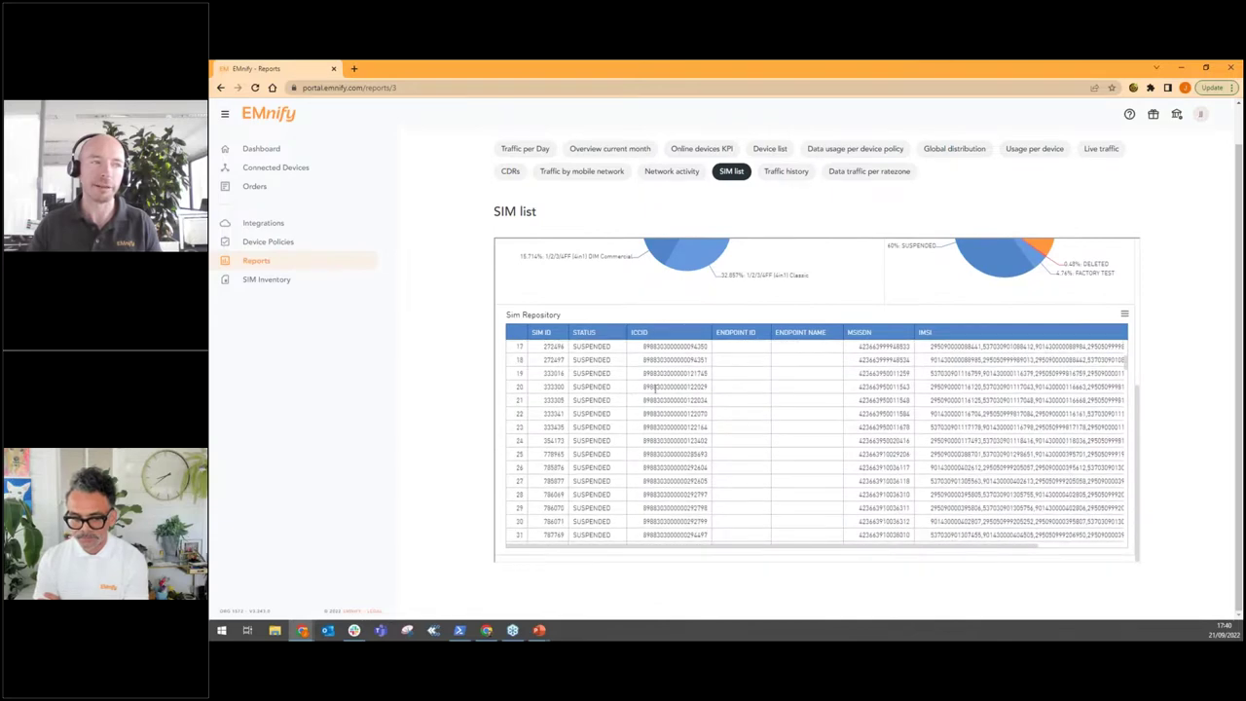
scroll(1143, 439, "up", 10)
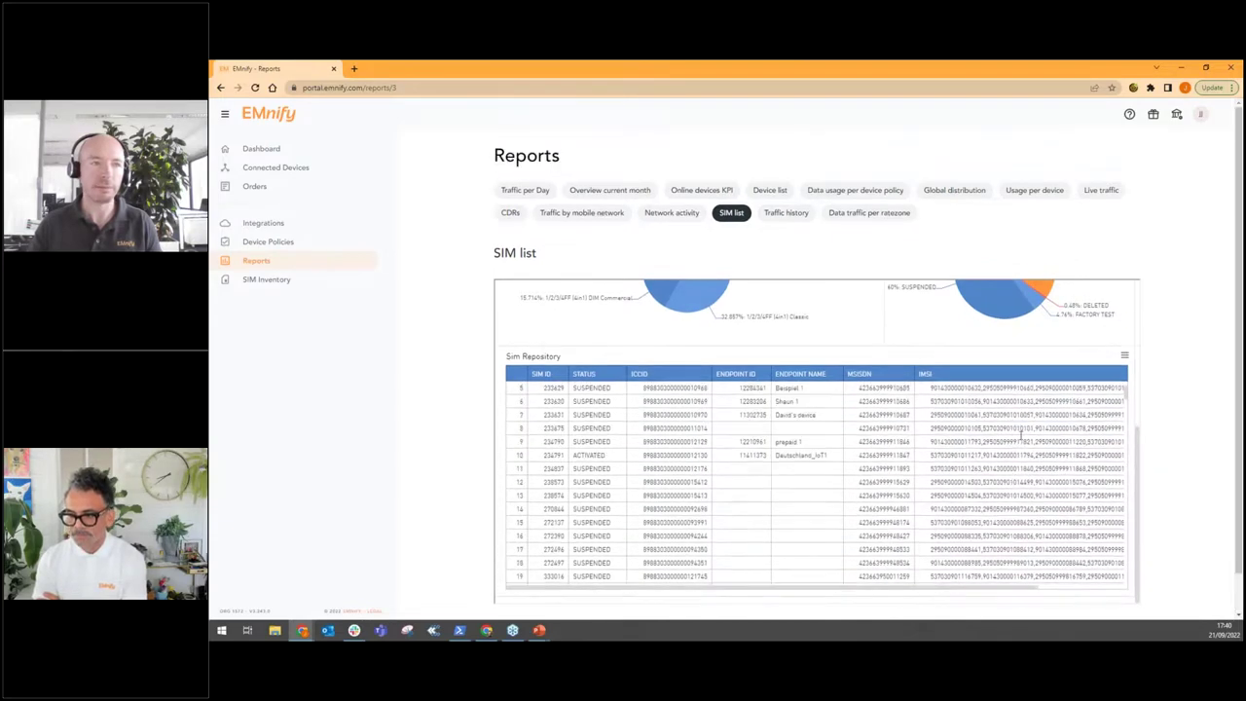
scroll(574, 292, "up", 1)
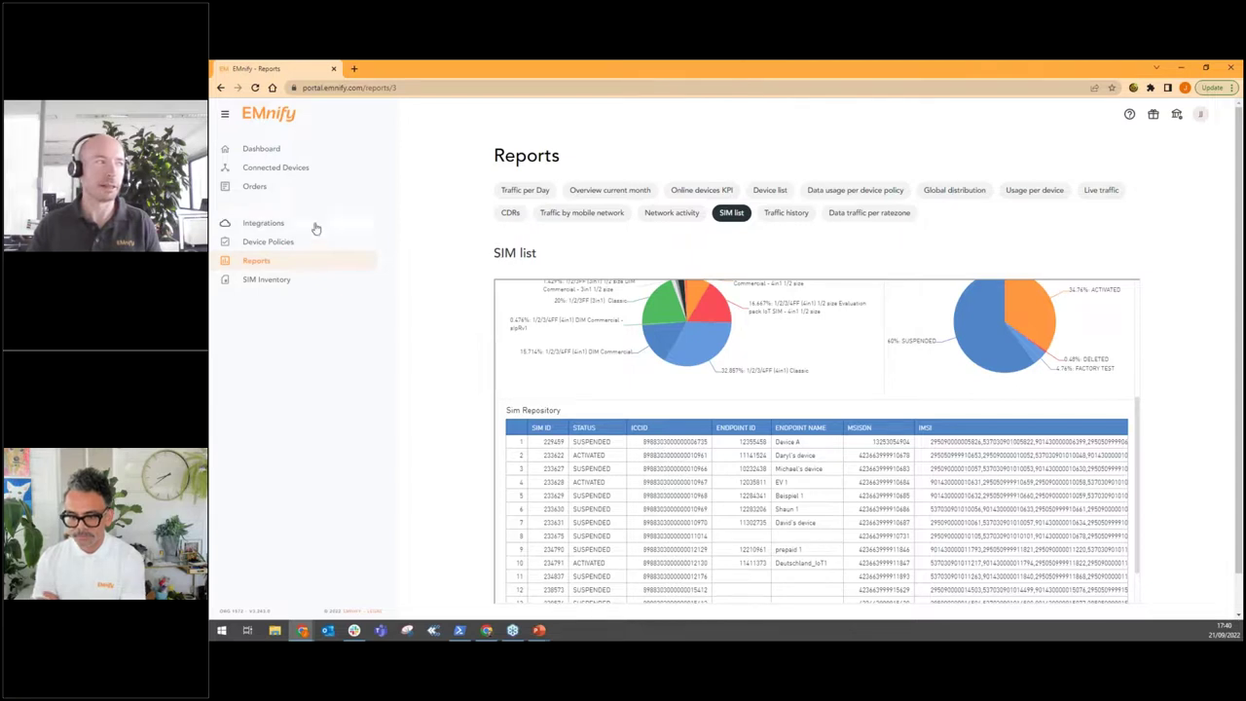
- Open the EMnify System Status page from the Dashboard's help menu, then return to the Dashboard
left_click(274, 158)
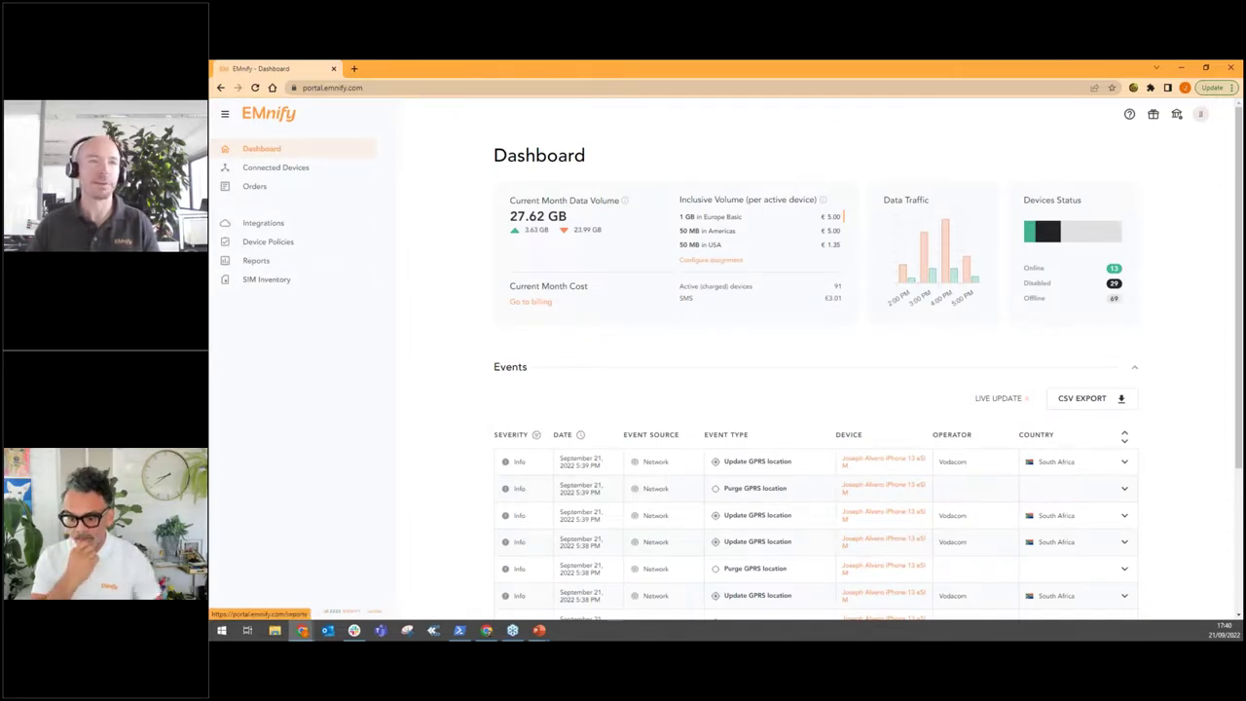
left_click(1129, 115)
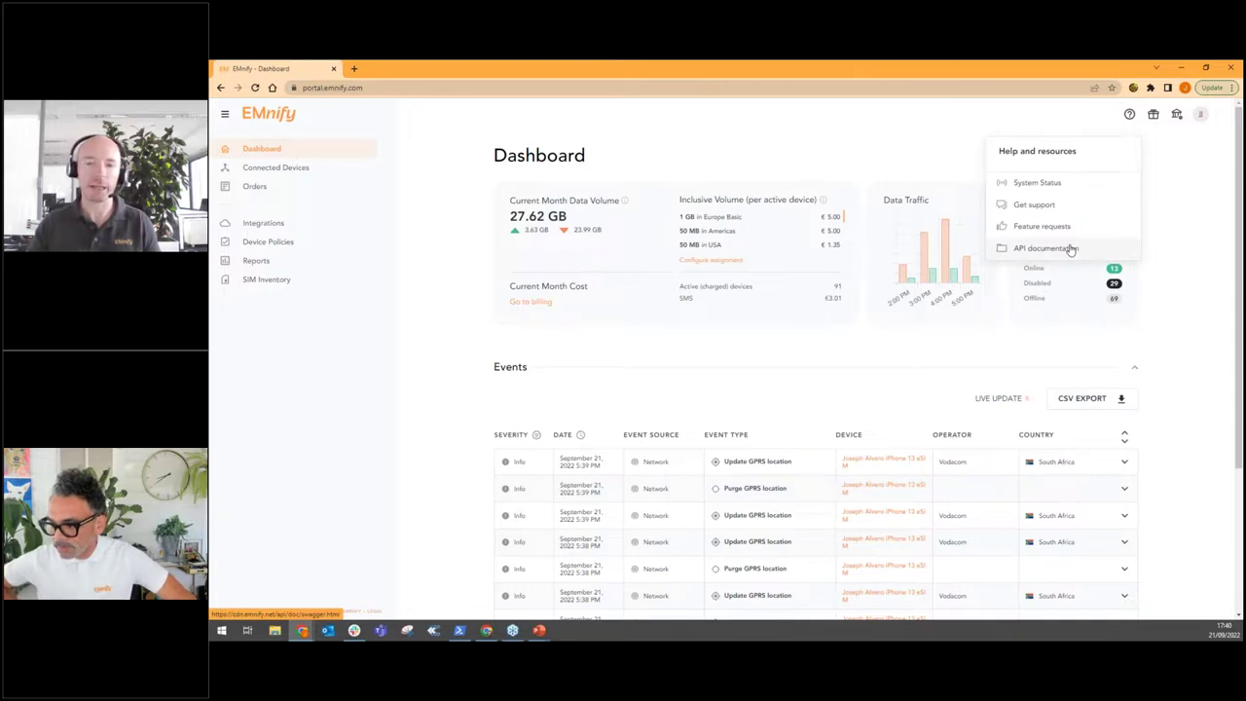
left_click(1064, 184)
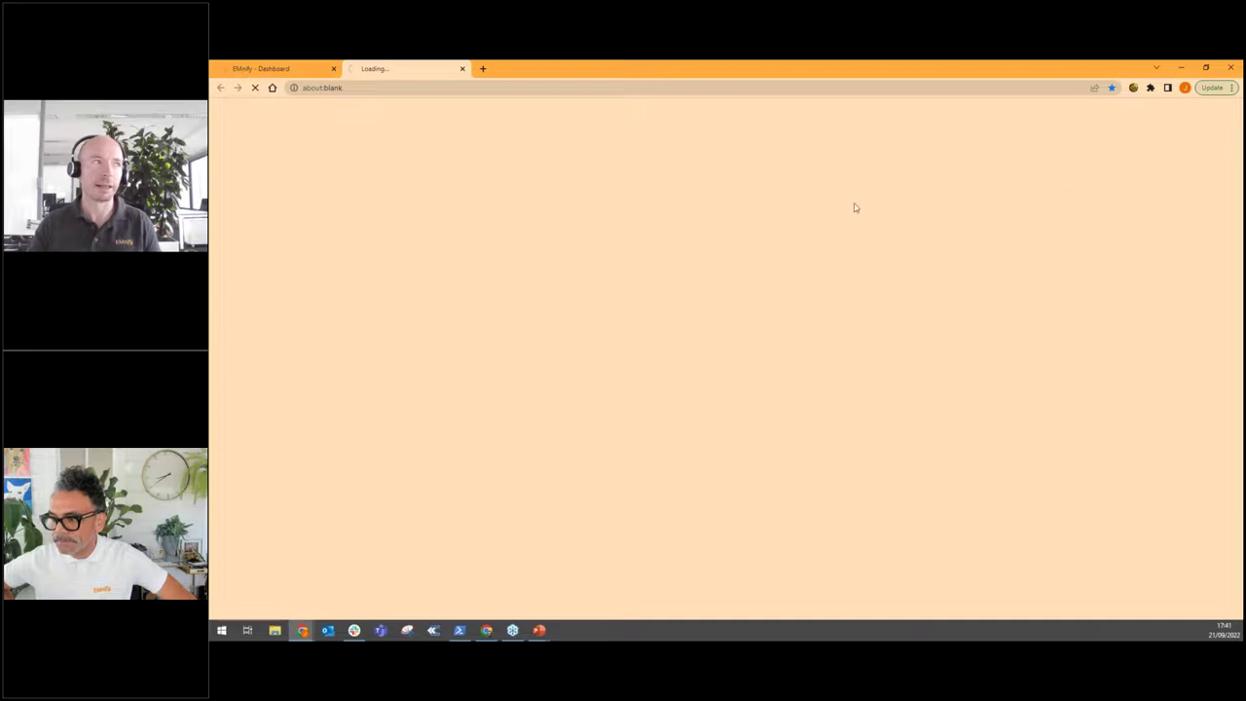
scroll(479, 304, "down", 8)
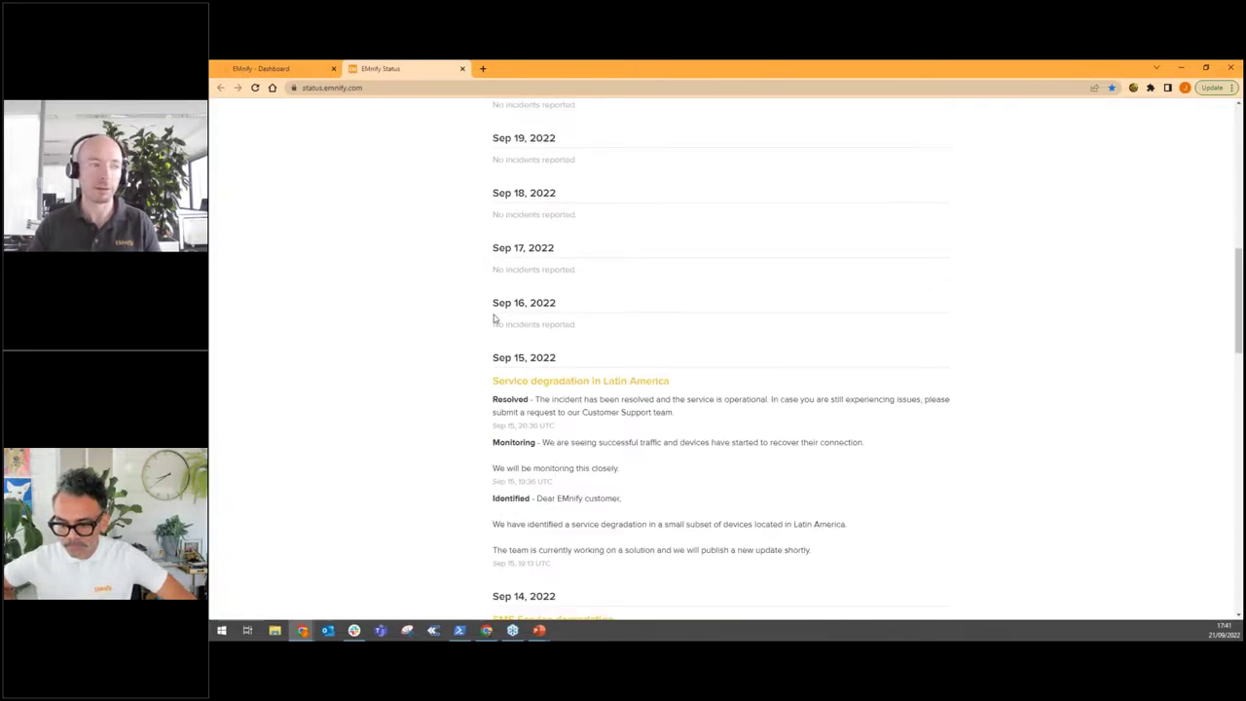
left_click(302, 71)
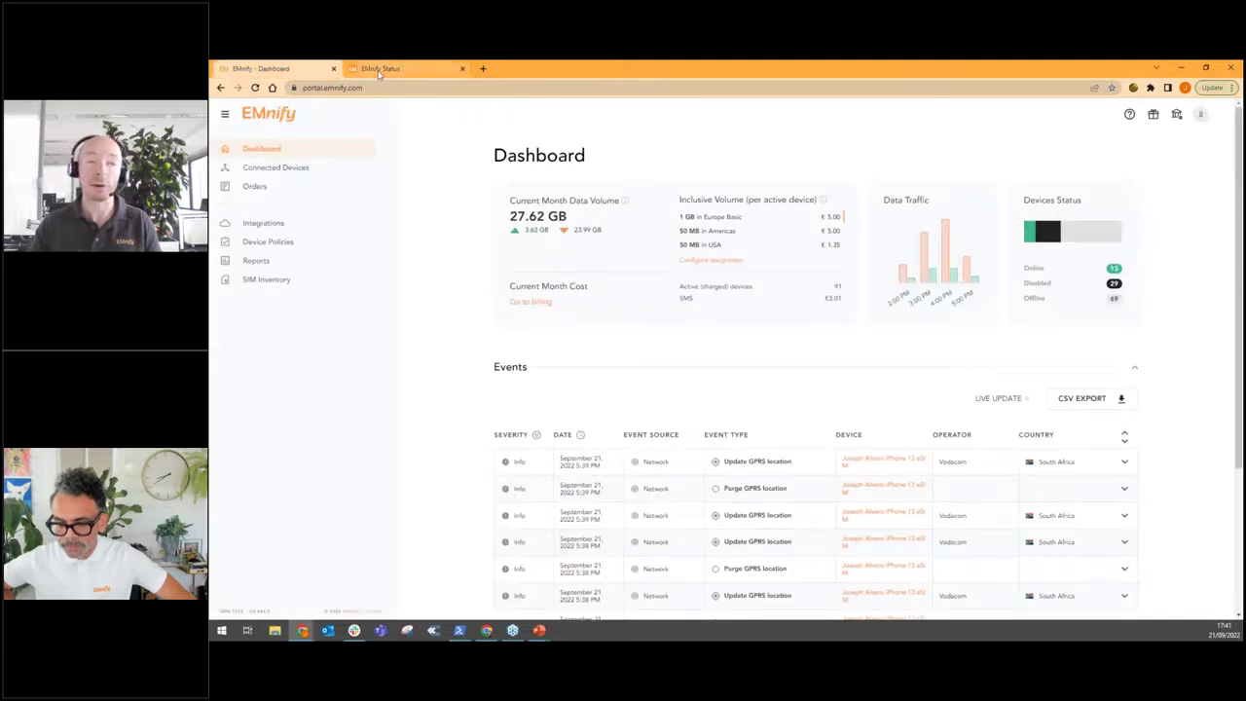
left_click(1129, 114)
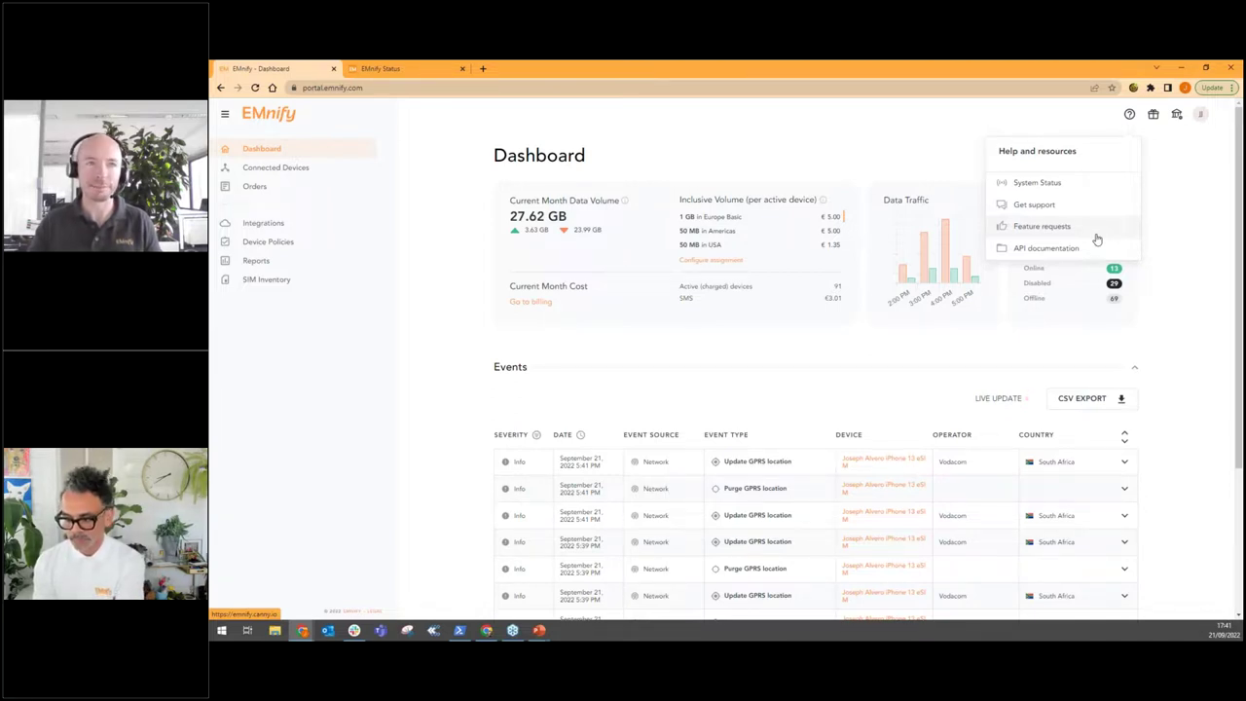
left_click(1152, 115)
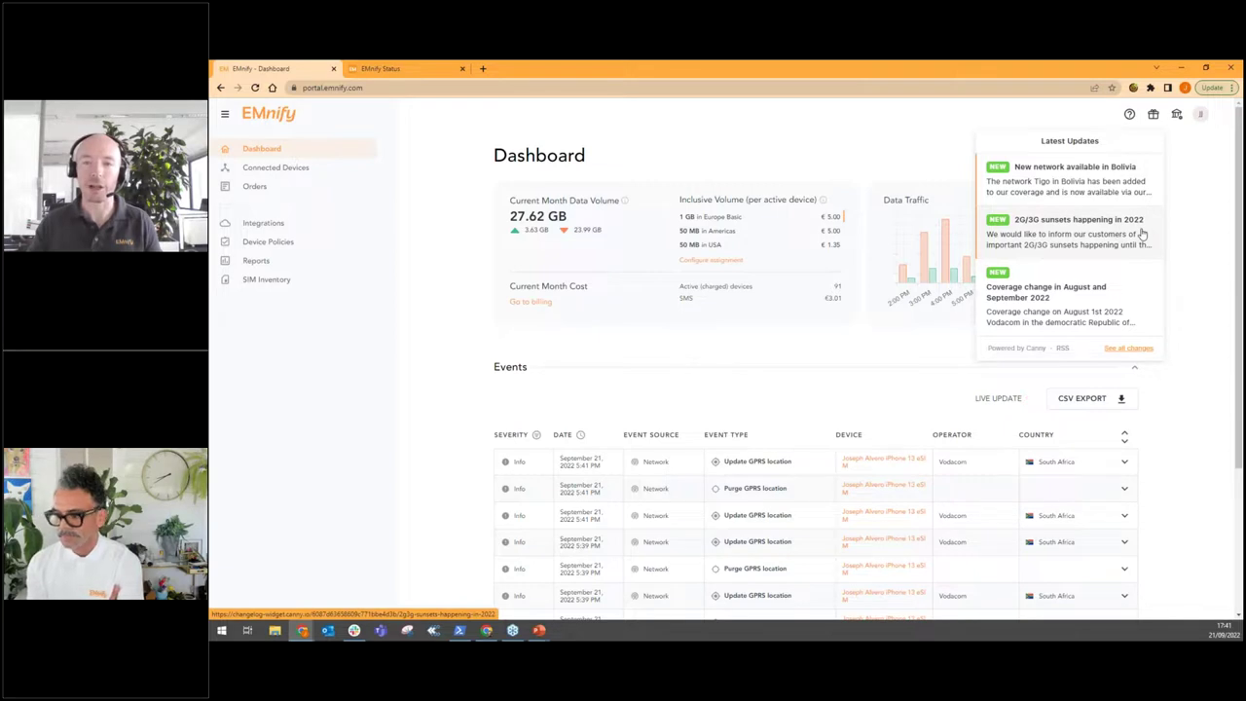
left_click(1179, 158)
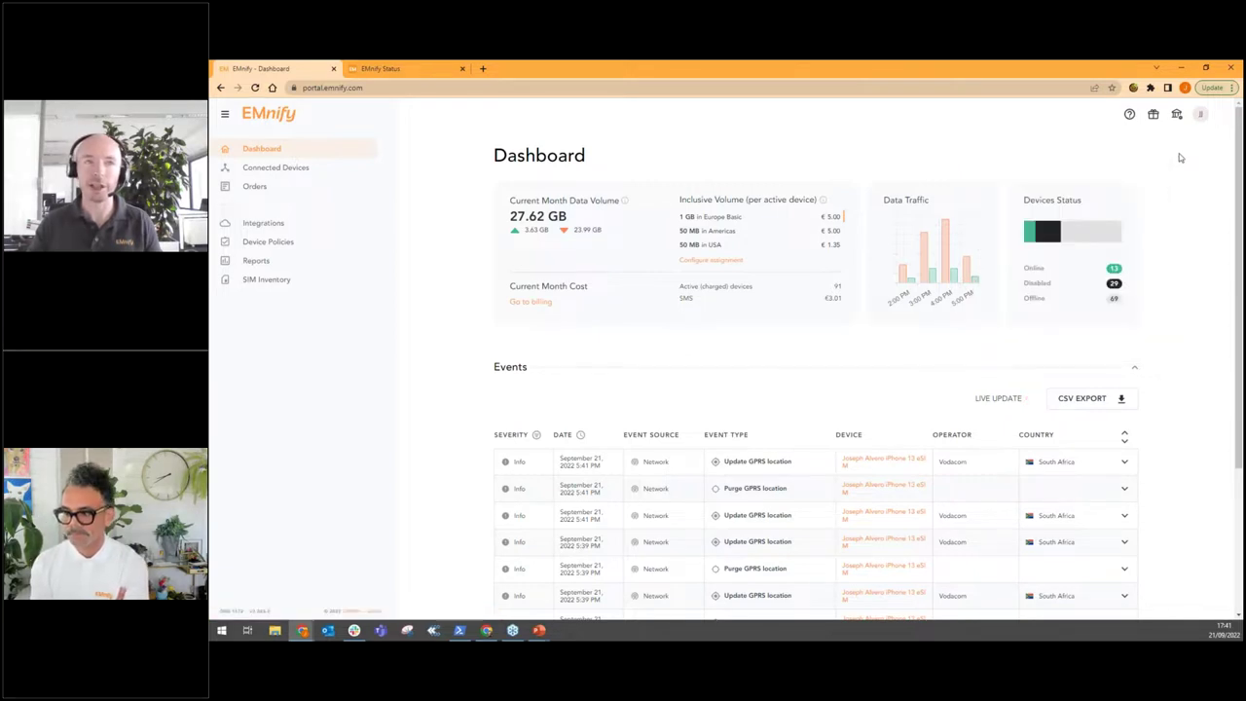
- Show the organization settings menu with Organization Data, Employees, Billing and Single Sign-On
left_click(1176, 115)
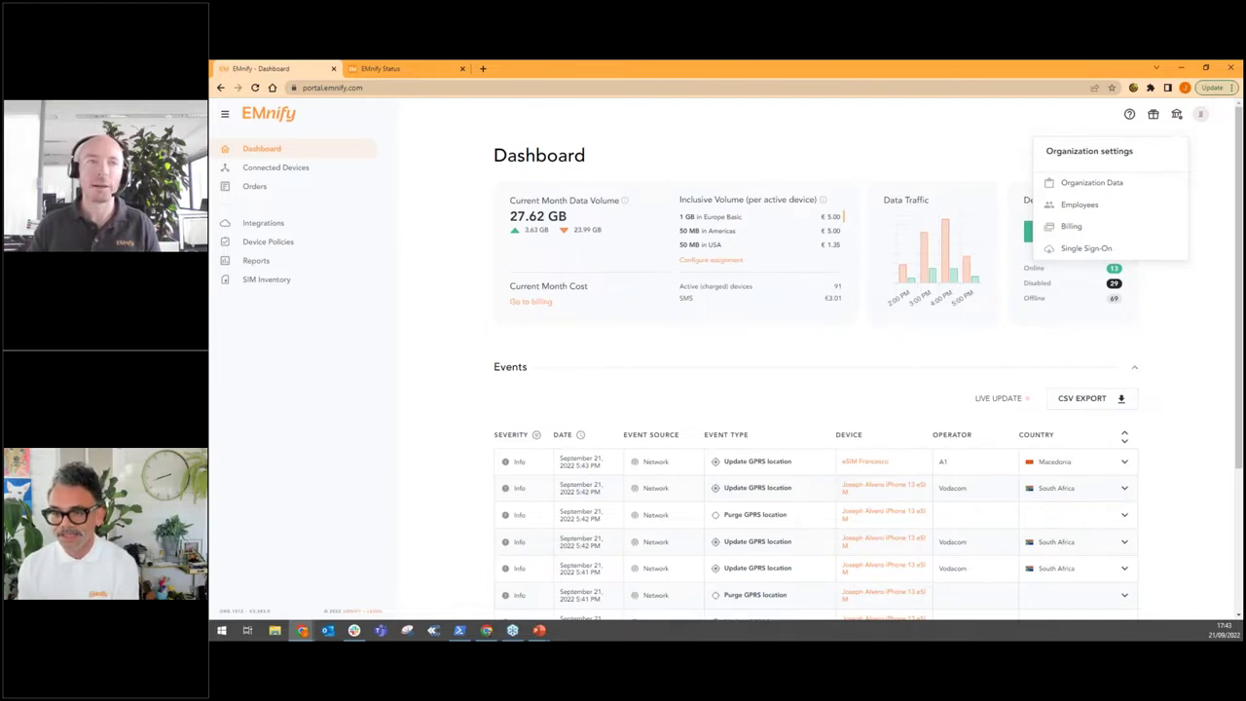
- Dismiss the organization settings menu and bring up the user account options
left_click(972, 128)
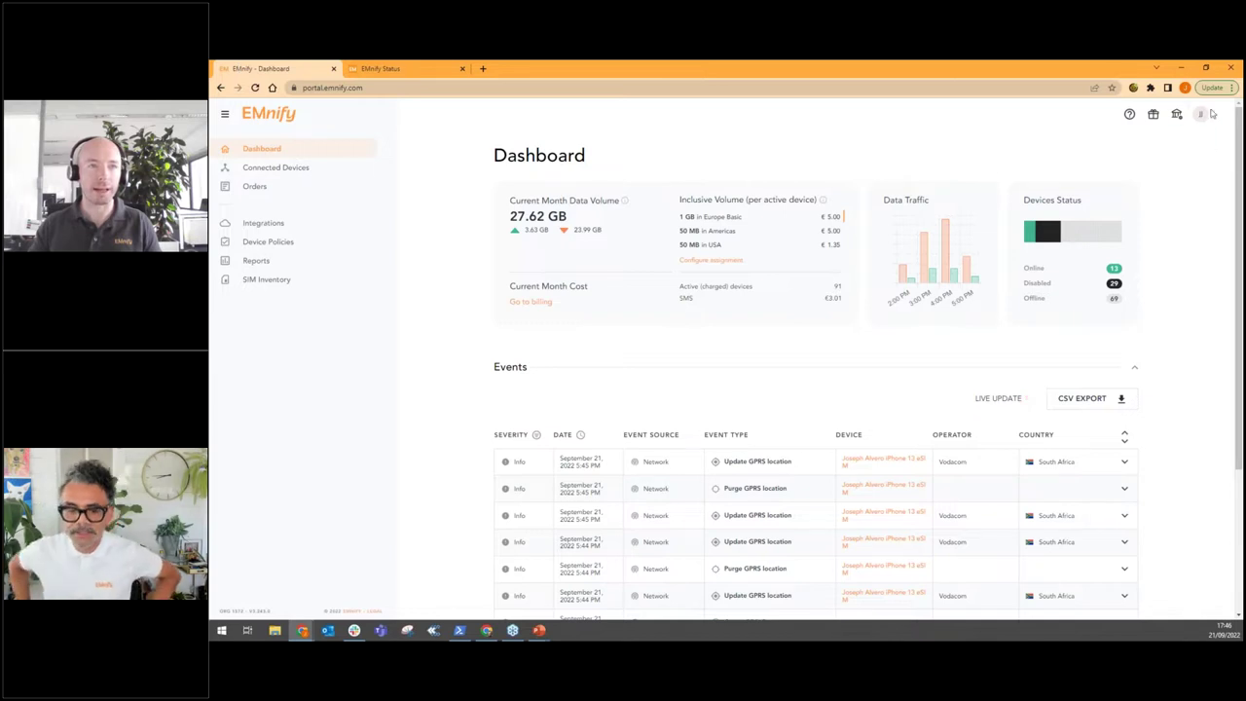
left_click(1200, 113)
- Go to User Settings and switch the interface language to Español
left_click(1109, 192)
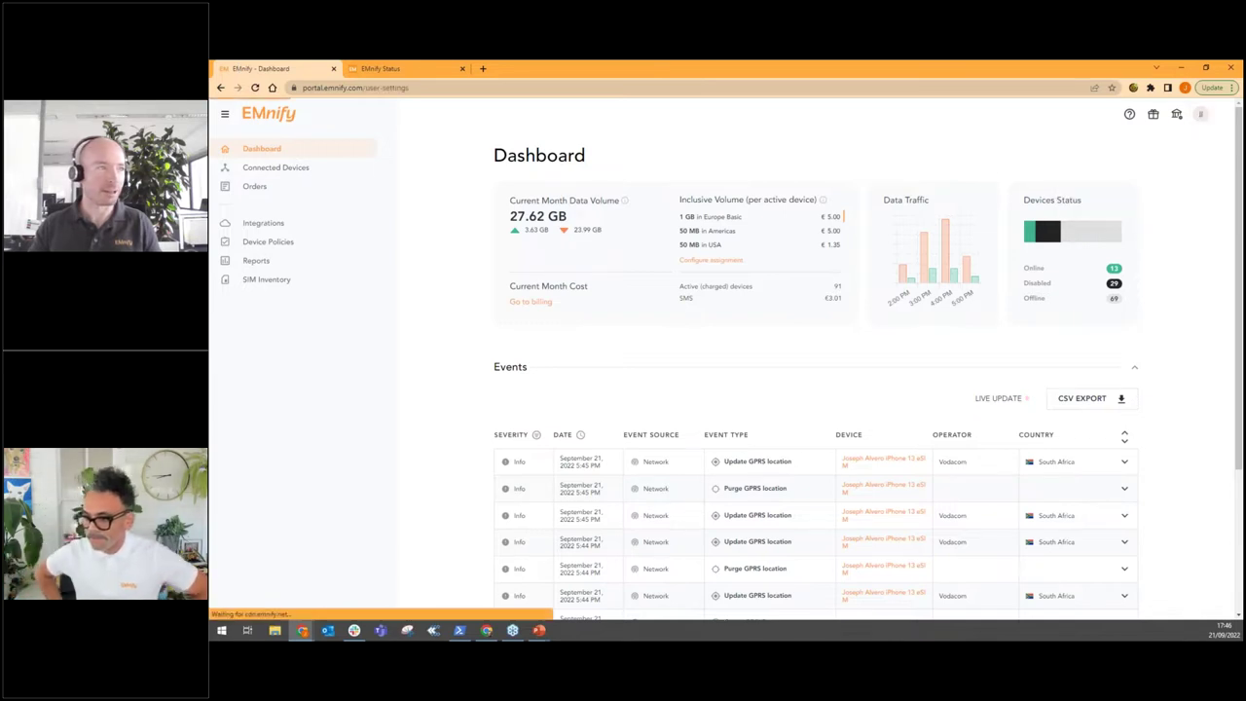
left_click(608, 430)
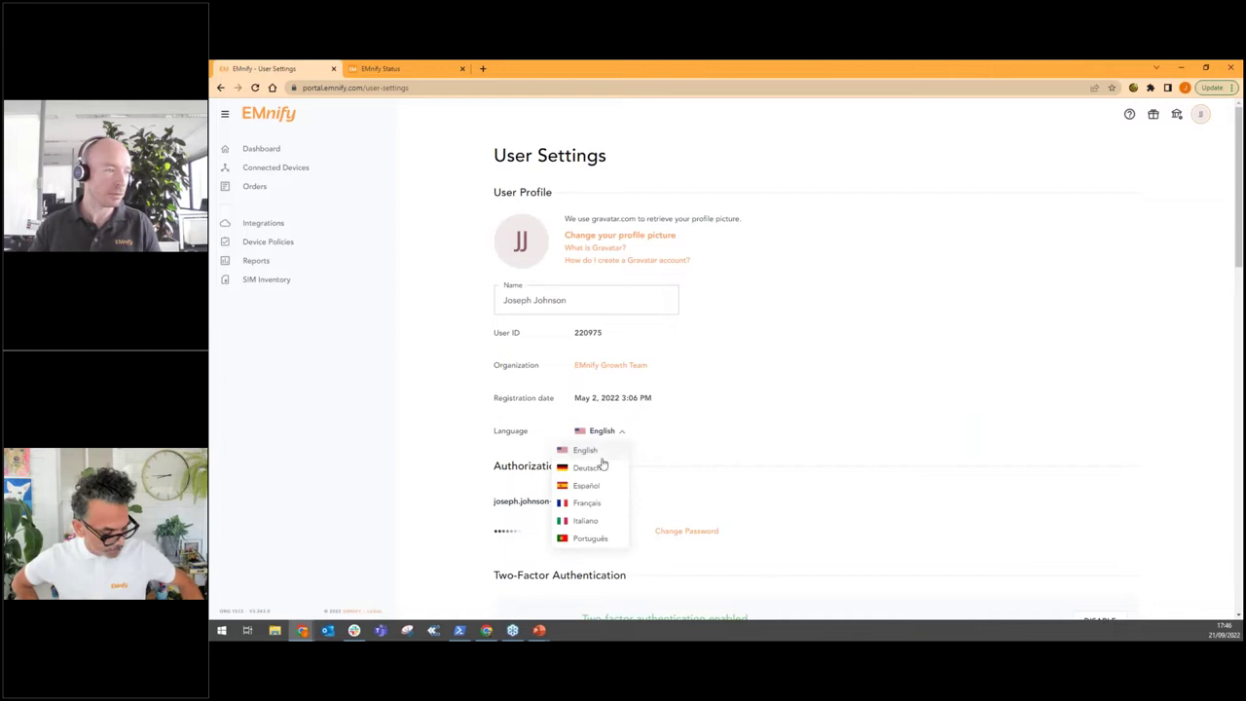
left_click(601, 484)
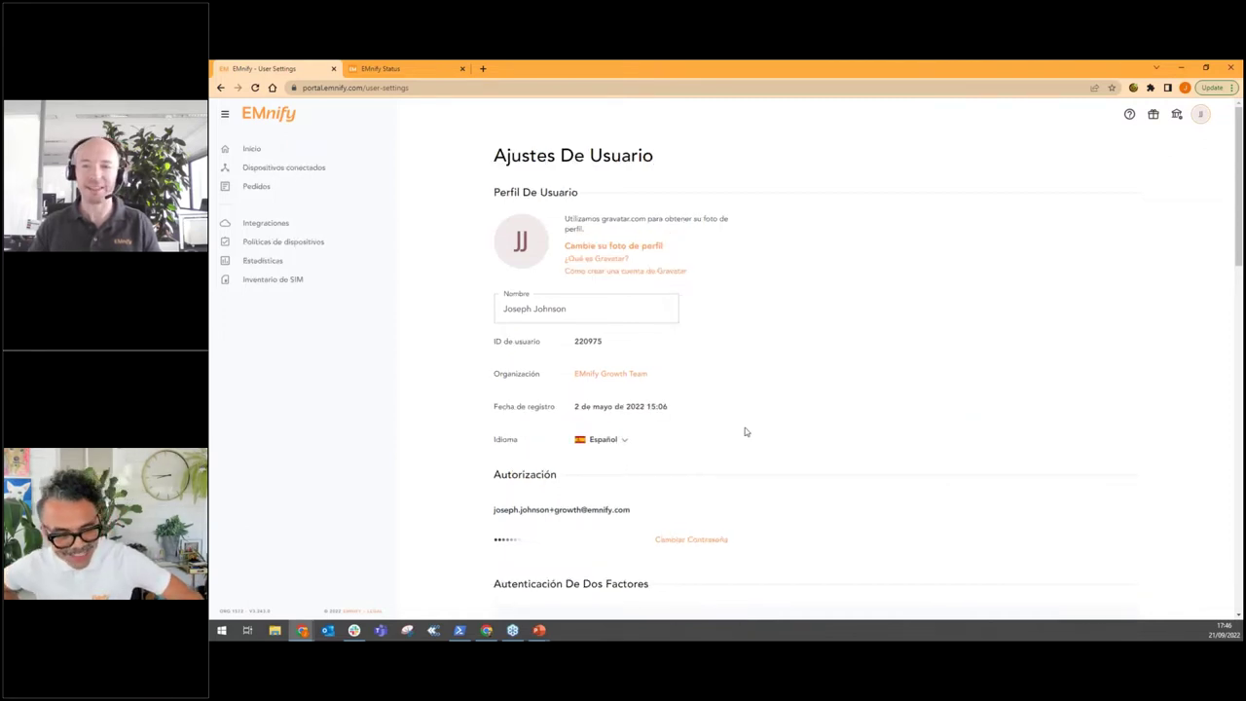
- Reopen the Idioma list, scroll through the languages, and close it with Español still selected
left_click(624, 440)
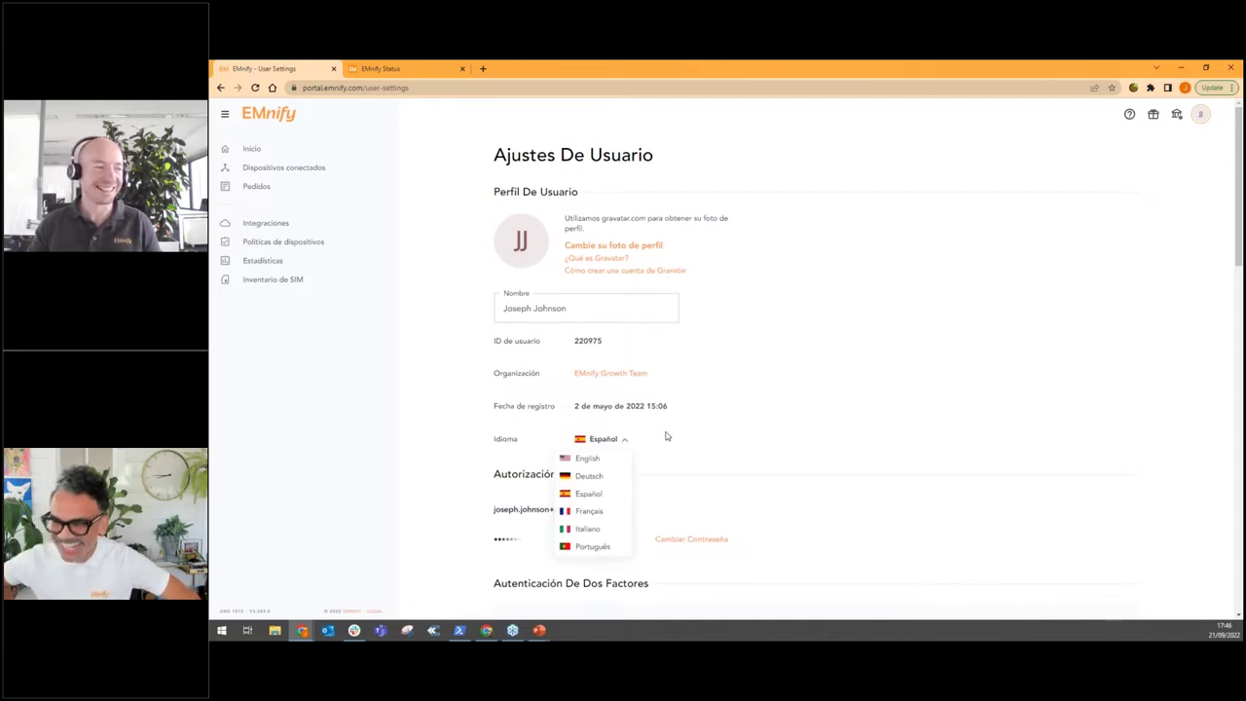
scroll(668, 426, "down", 3)
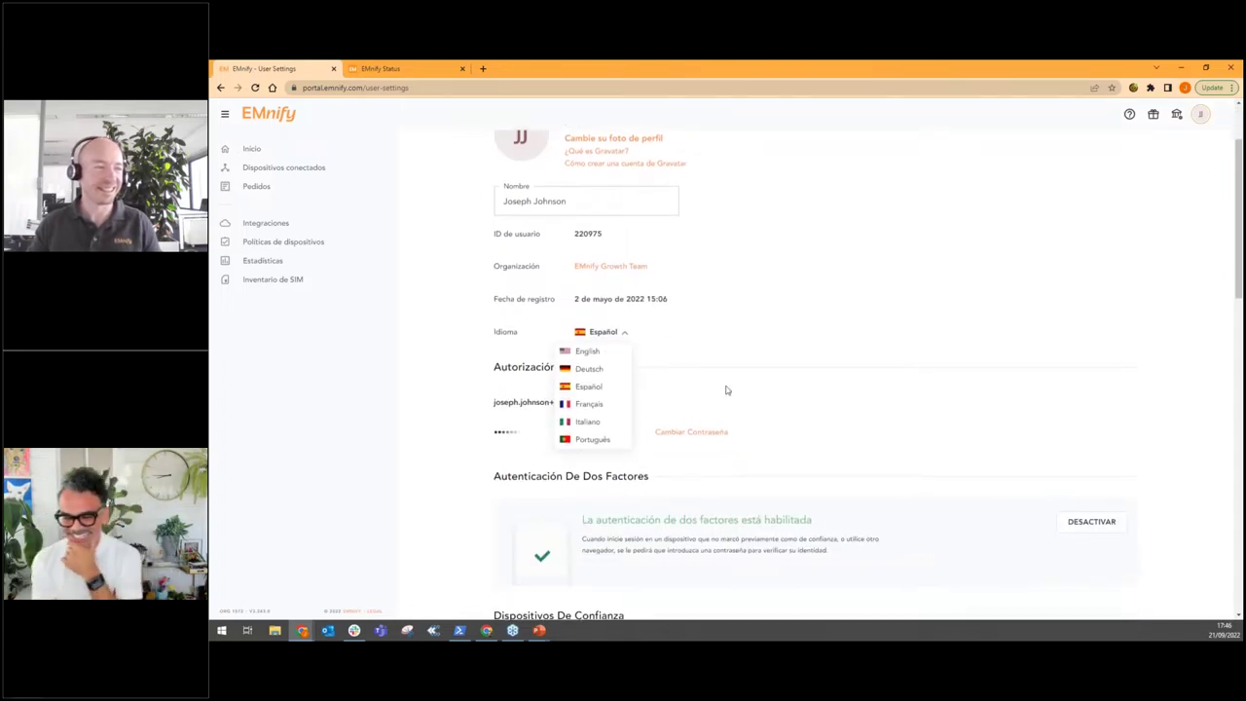
scroll(726, 389, "down", 2)
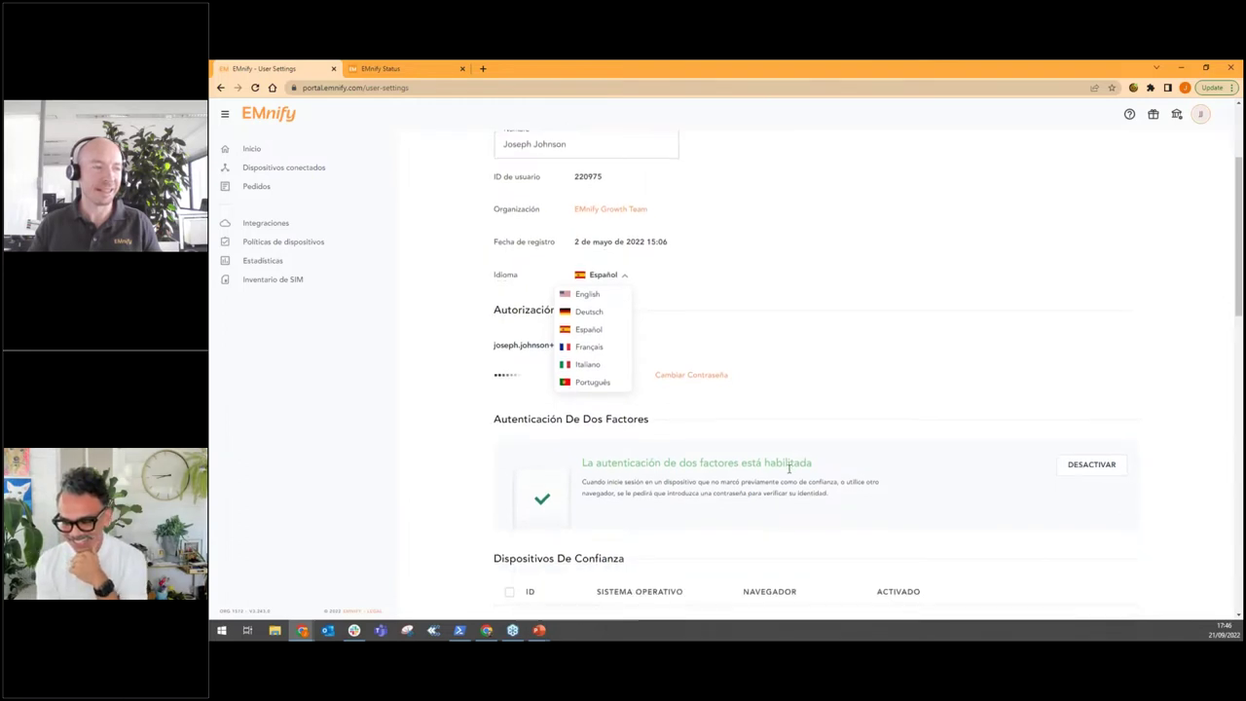
scroll(769, 447, "down", 2)
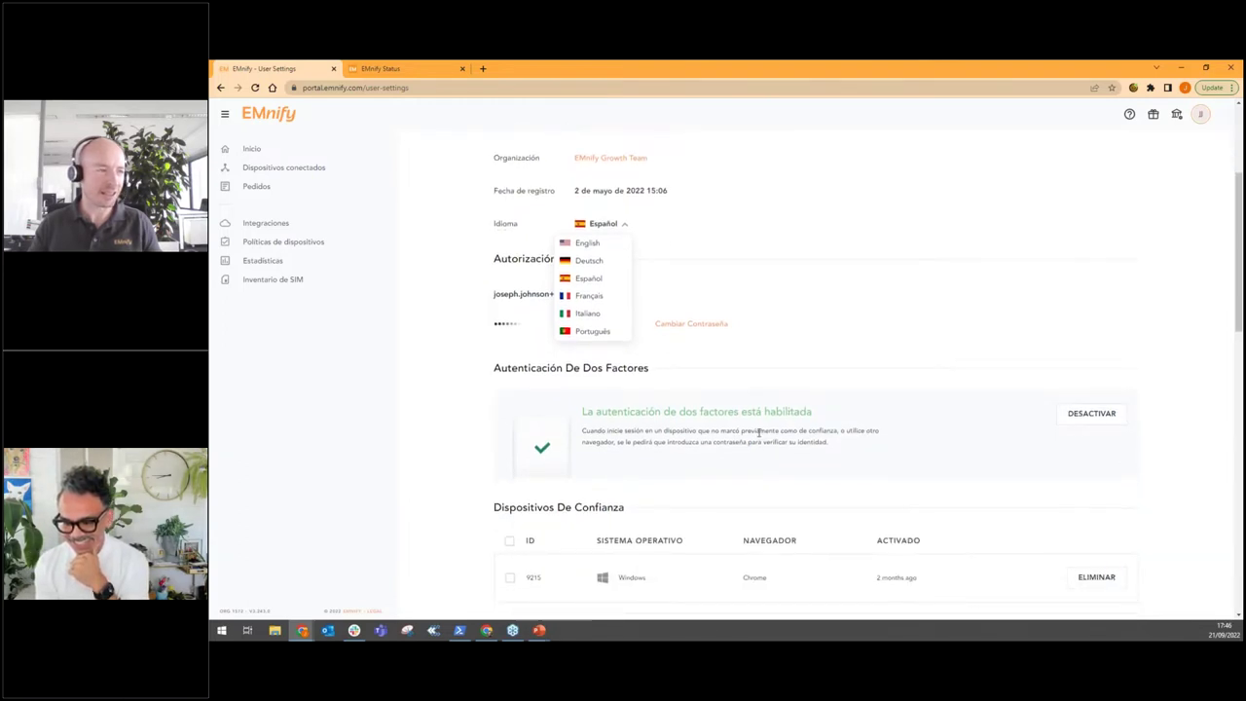
scroll(758, 432, "down", 2)
scroll(758, 432, "up", 3)
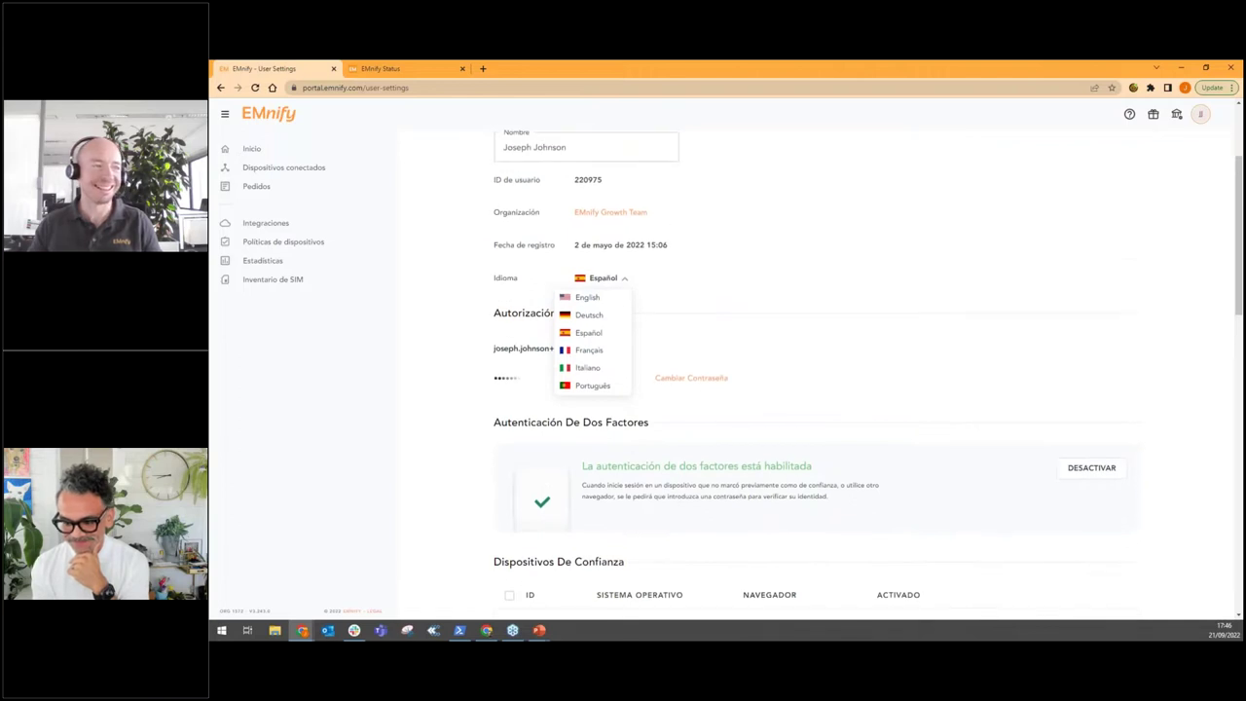
scroll(757, 437, "up", 2)
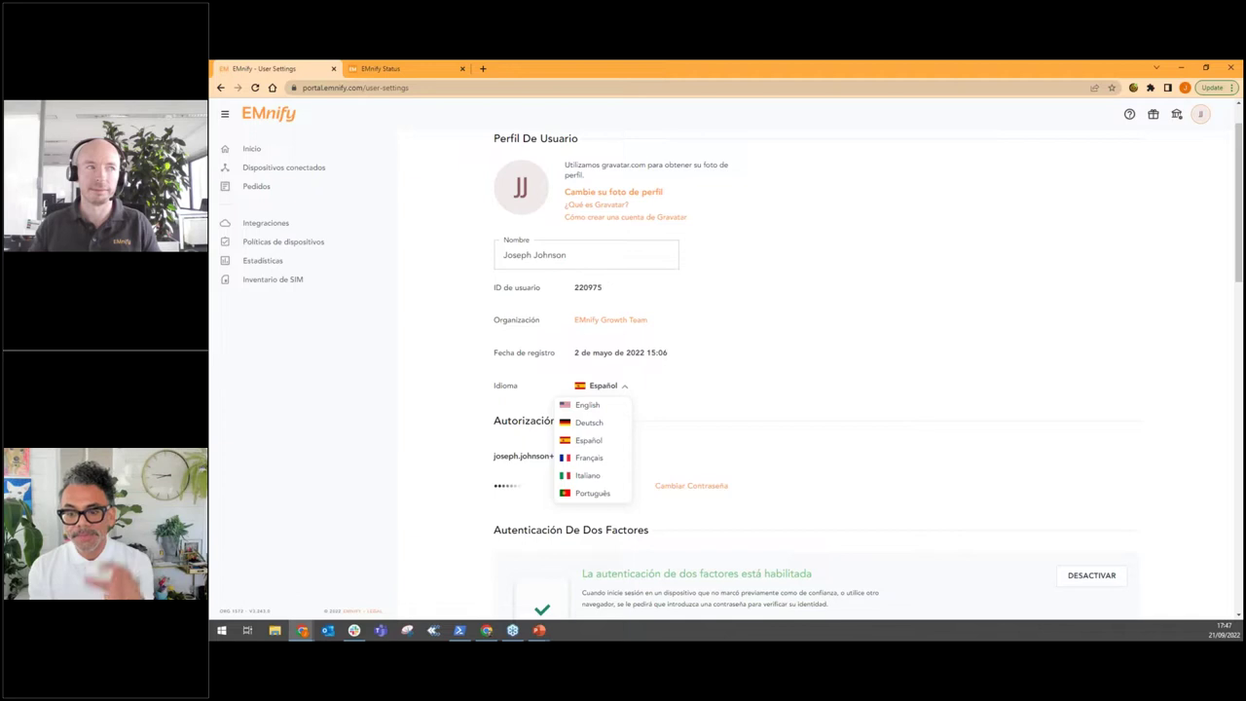
left_click(968, 317)
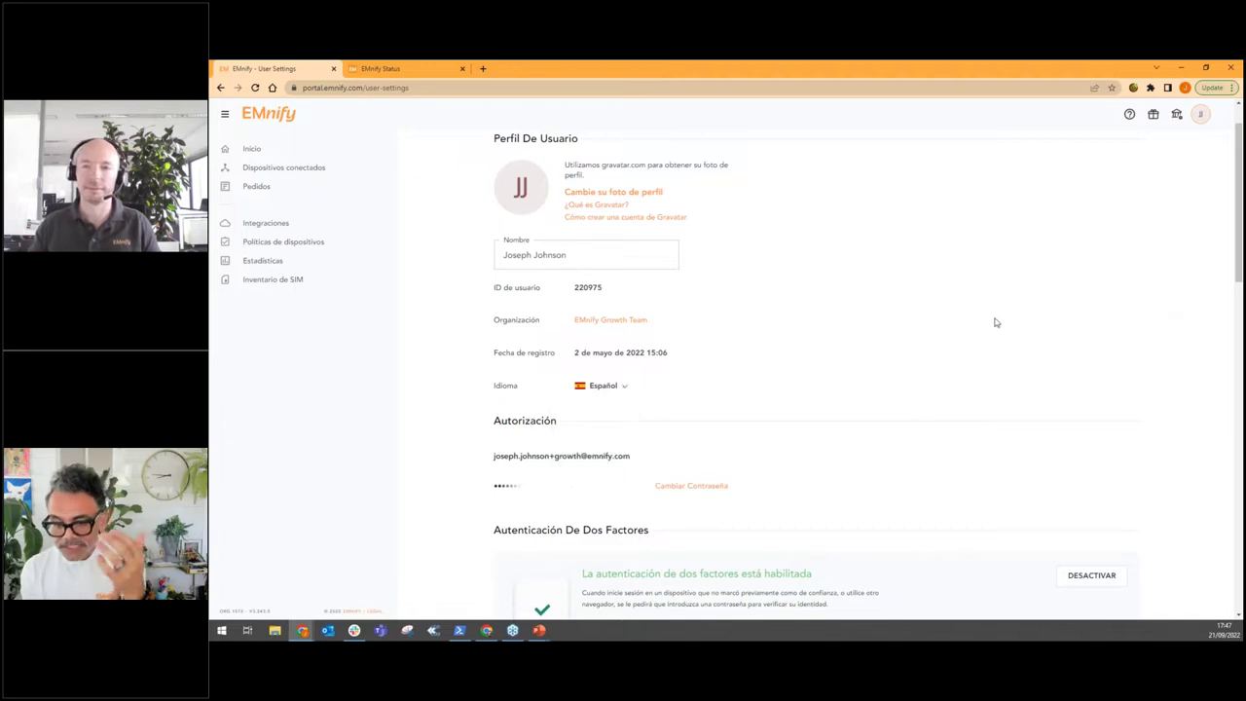